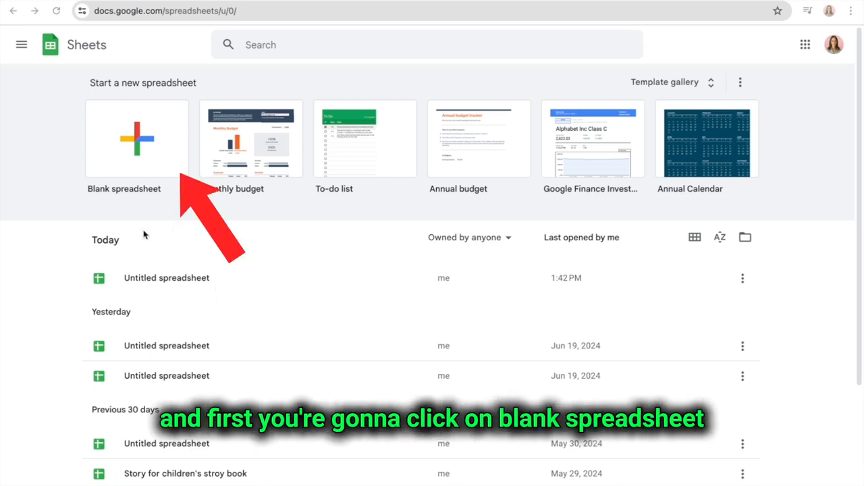
Step: Create a blank spreadsheet, dismiss the pre-built tables suggestions, and enter the heading INCOME in cell A1
{"action": "left_click", "coordinate": [146, 146]}
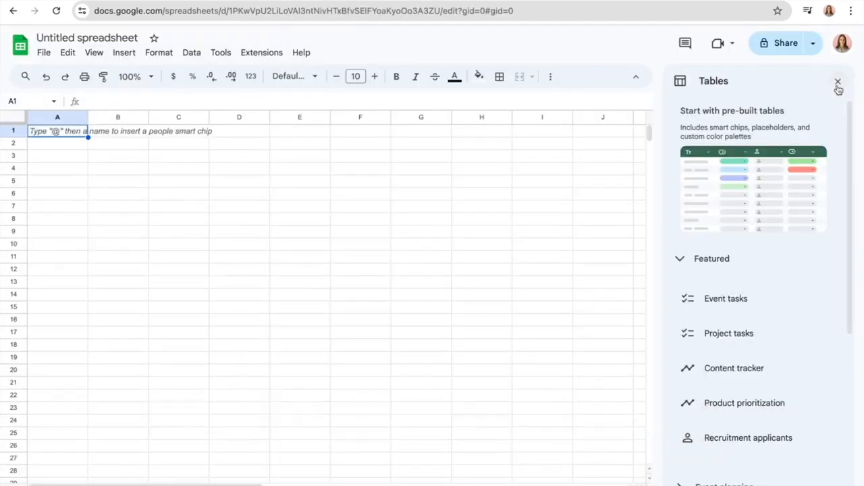
{"action": "left_click", "coordinate": [837, 83]}
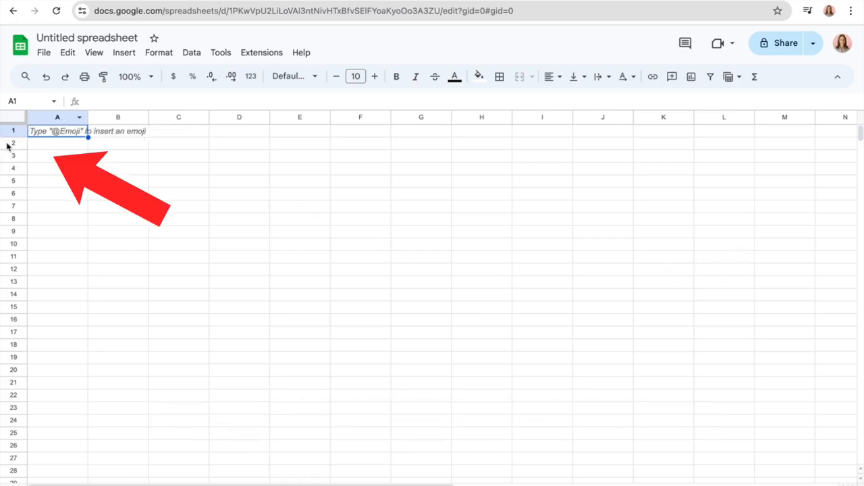
{"action": "double_click", "coordinate": [62, 133]}
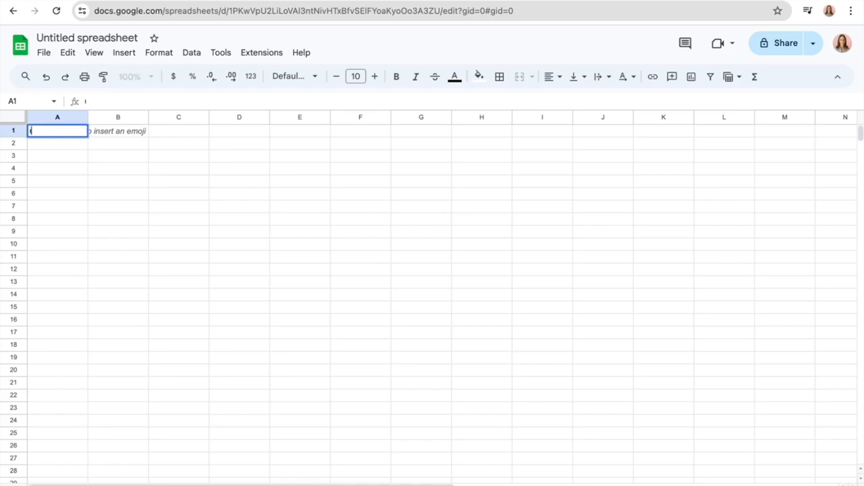
{"action": "type", "text": "INCOME"}
{"action": "key", "text": "Return"}
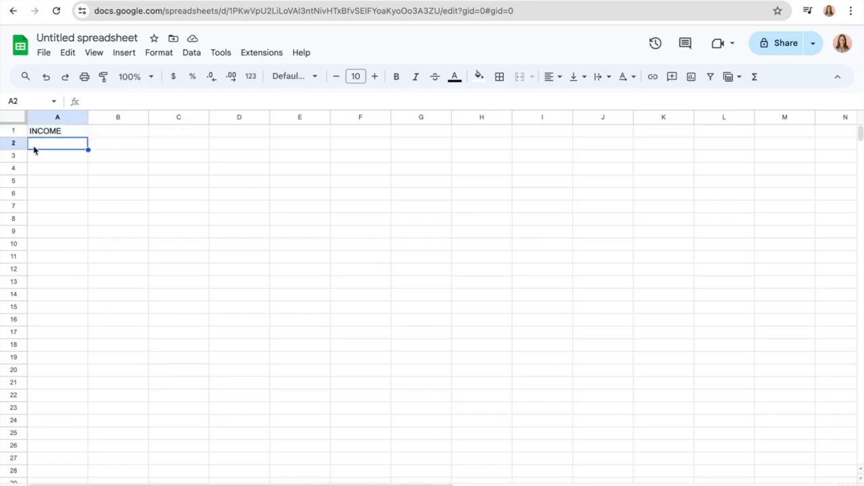
Step: Enter the income labels "Paycheck 1" in cell A2 and "Paycheck 2" in cell A3
{"action": "type", "text": "pA"}
{"action": "key", "text": "BackSpace"}
{"action": "key", "text": "BackSpace"}
{"action": "type", "text": "P"}
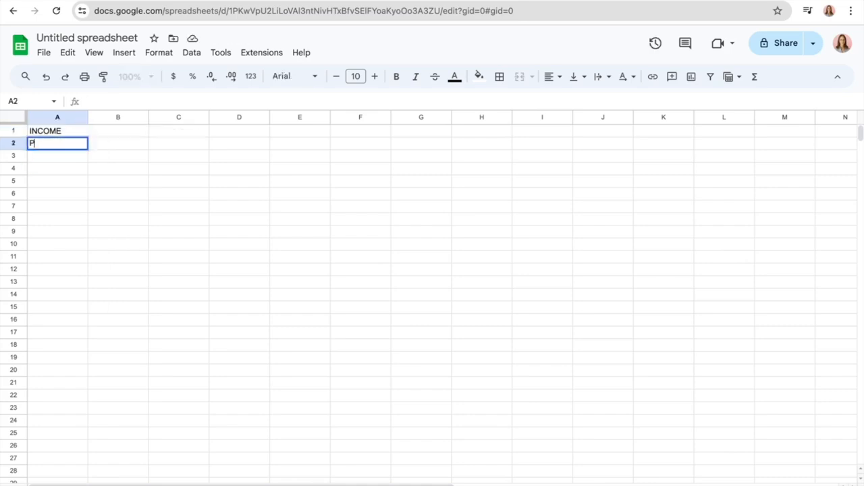
{"action": "type", "text": "aycheck 1"}
{"action": "key", "text": "Return"}
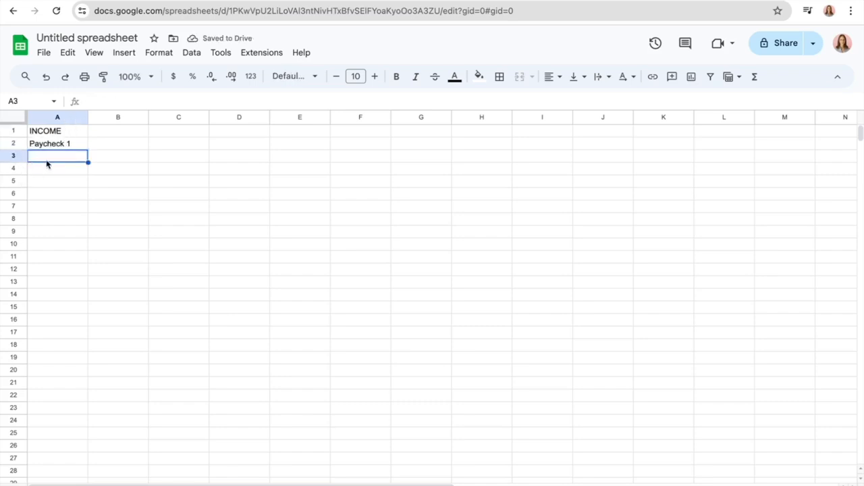
{"action": "type", "text": "Paych"}
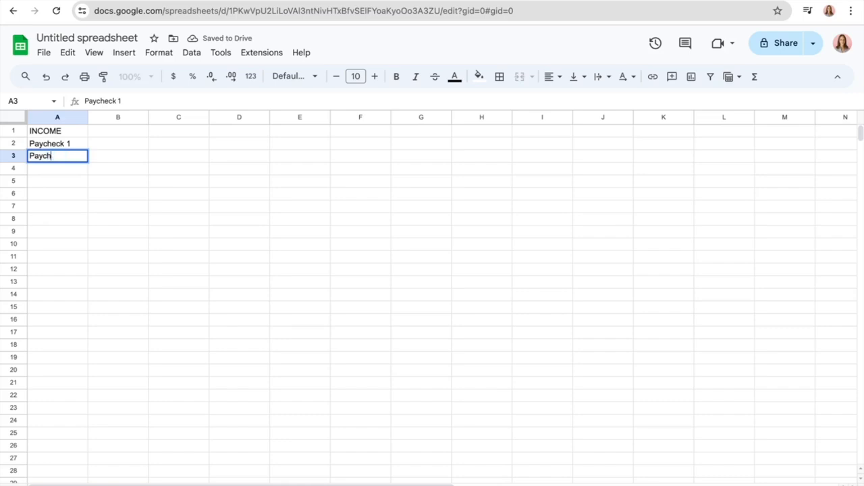
{"action": "type", "text": "eck 2"}
Step: Merge cells A1:B1 and center the INCOME heading horizontally across them
{"action": "mouse_move", "coordinate": [54, 131]}
{"action": "left_mouse_down"}
{"action": "mouse_move", "coordinate": [105, 133]}
{"action": "mouse_move", "coordinate": [60, 132]}
{"action": "mouse_move", "coordinate": [97, 131]}
{"action": "mouse_move", "coordinate": [61, 122]}
{"action": "mouse_move", "coordinate": [124, 133]}
{"action": "left_mouse_up"}
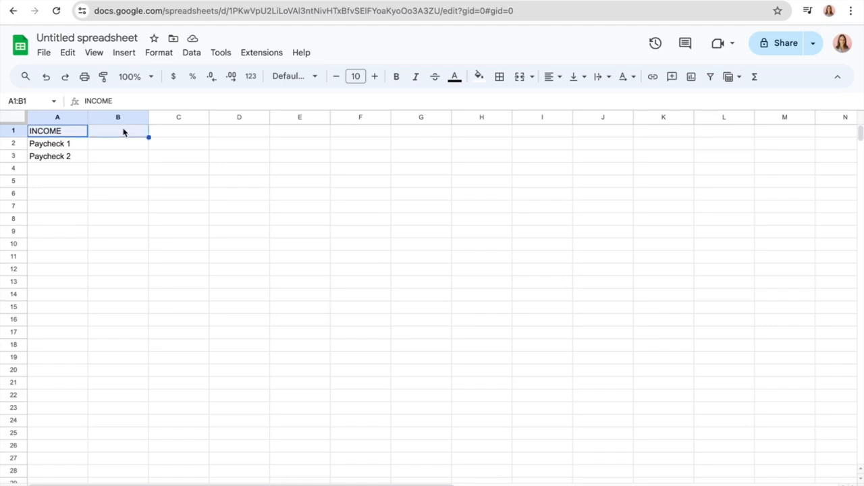
{"action": "left_click", "coordinate": [521, 79]}
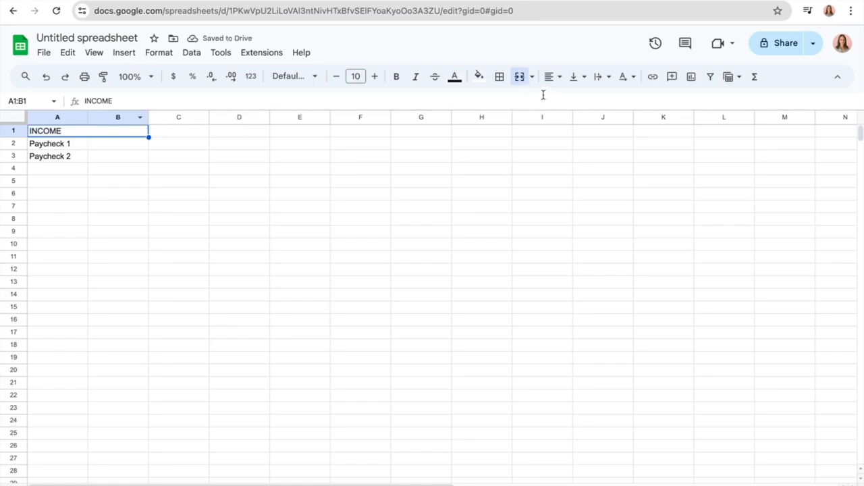
{"action": "left_click", "coordinate": [552, 77]}
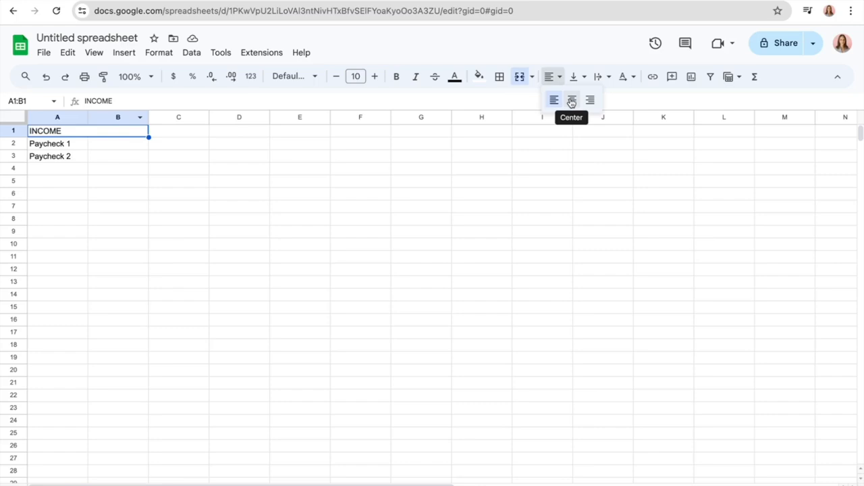
{"action": "left_click", "coordinate": [572, 101]}
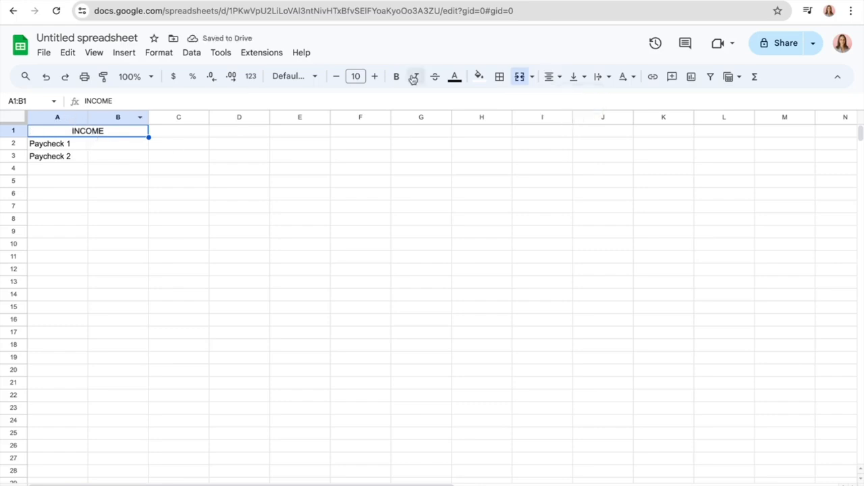
Step: Fill the merged INCOME heading cell with light yellow and make its text bold
{"action": "left_click", "coordinate": [480, 79]}
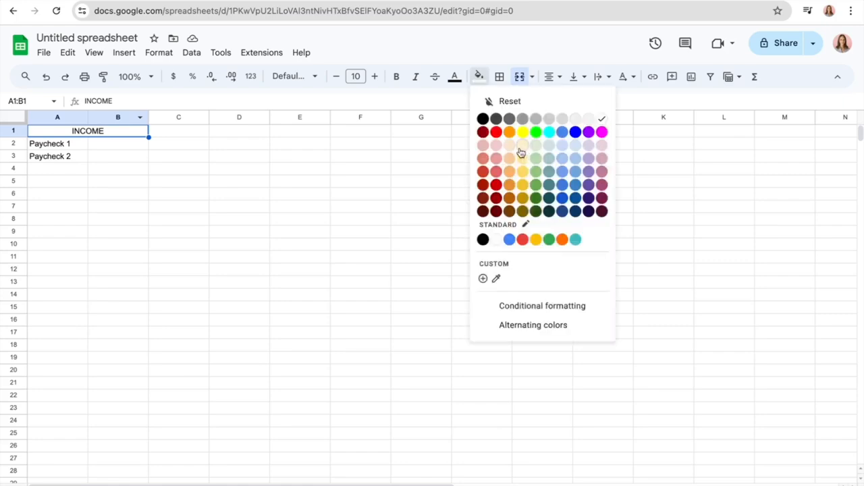
{"action": "left_click", "coordinate": [522, 150]}
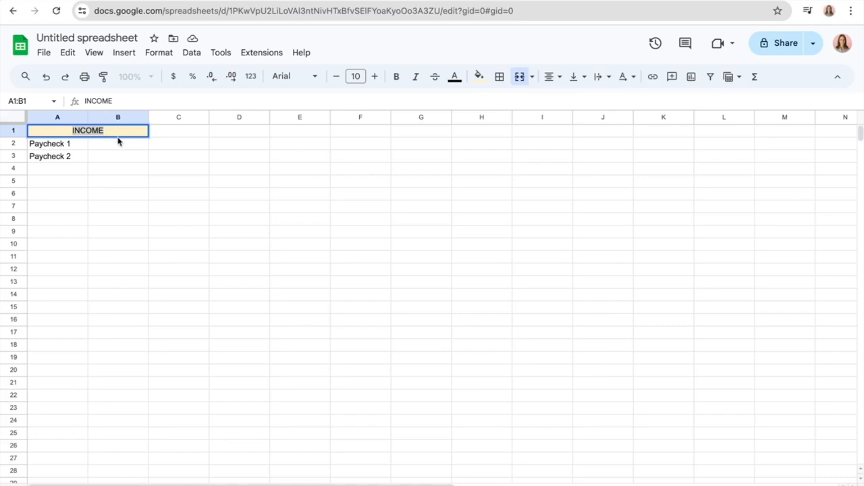
{"action": "left_click", "coordinate": [397, 77]}
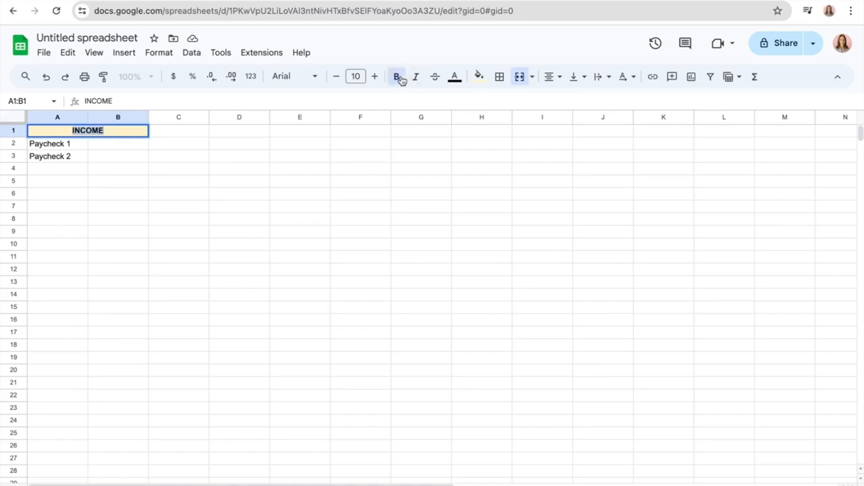
{"action": "left_click", "coordinate": [420, 78]}
{"action": "left_click", "coordinate": [454, 79]}
{"action": "left_click", "coordinate": [471, 118]}
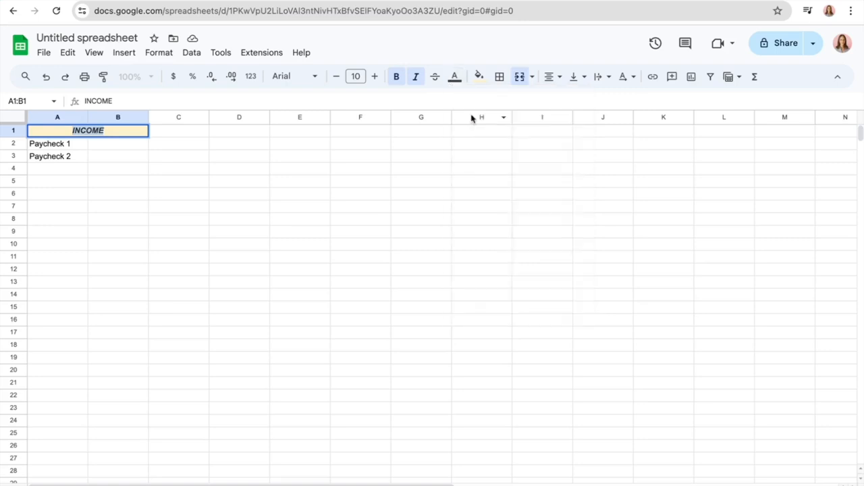
{"action": "left_click", "coordinate": [416, 76]}
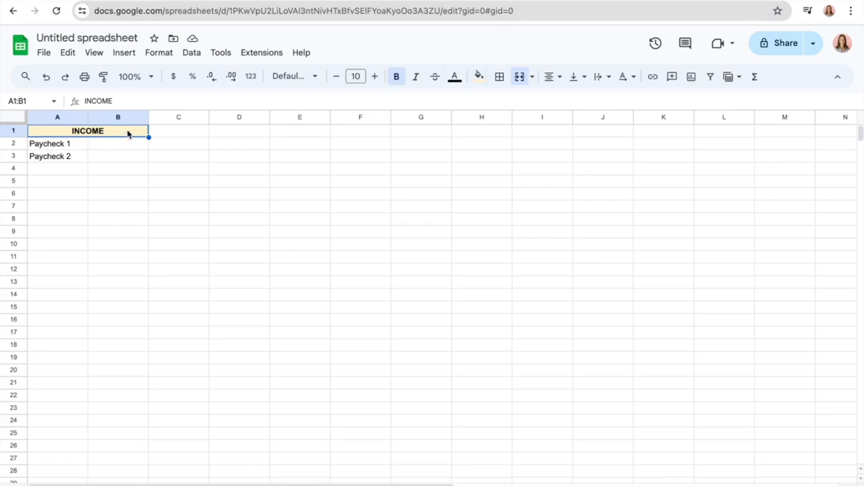
Step: Add the dollar banknote emoji after INCOME in the heading cell, separated from the word by a space
{"action": "double_click", "coordinate": [128, 133]}
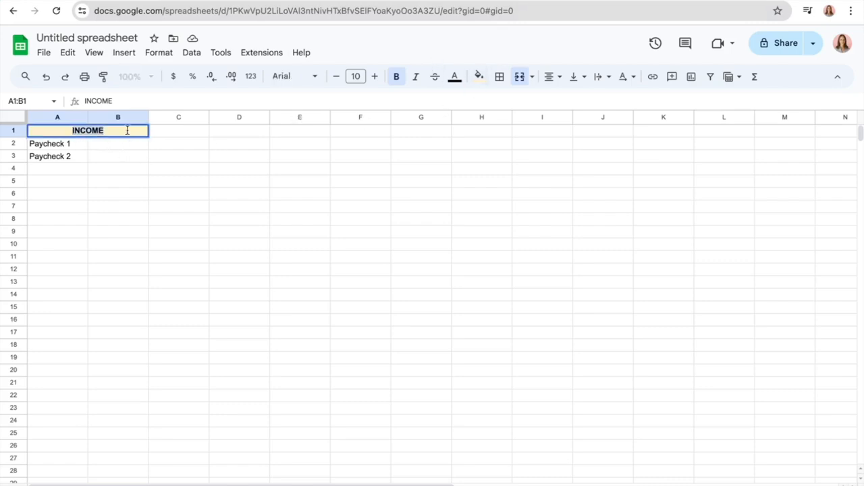
{"action": "left_click", "coordinate": [123, 54]}
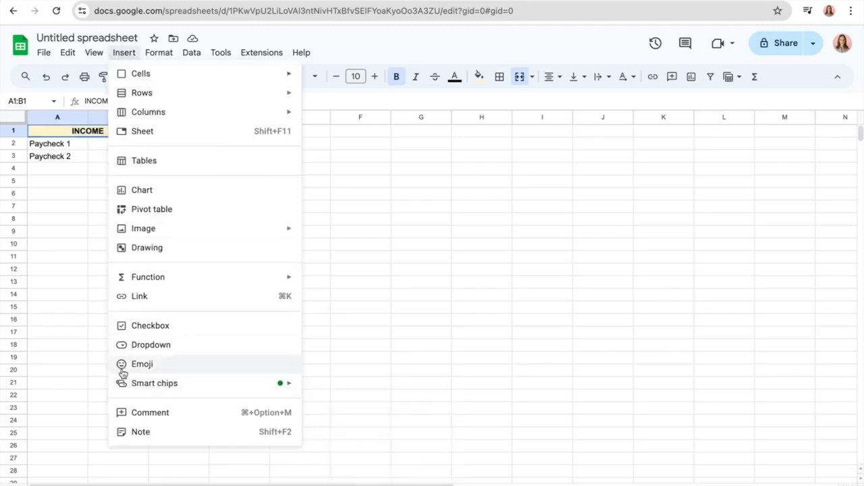
{"action": "left_click", "coordinate": [154, 366]}
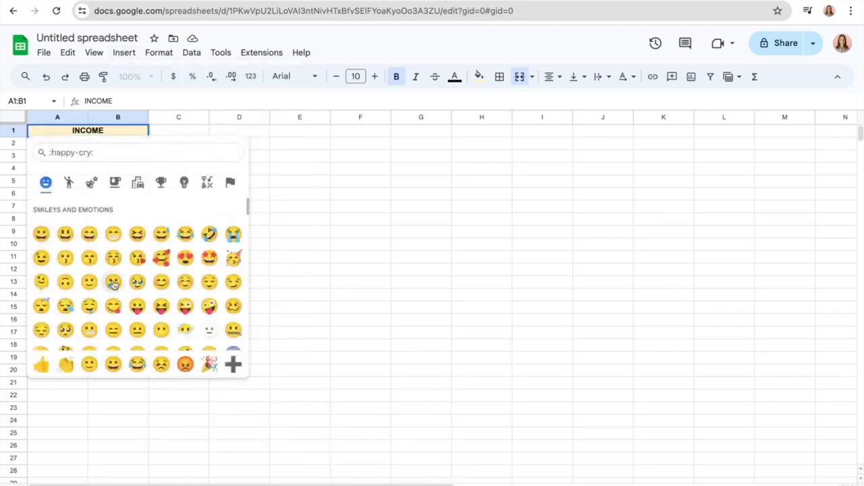
{"action": "scroll", "coordinate": [116, 292], "scroll_direction": "down", "scroll_amount": 5}
{"action": "scroll", "coordinate": [117, 293], "scroll_direction": "down", "scroll_amount": 10}
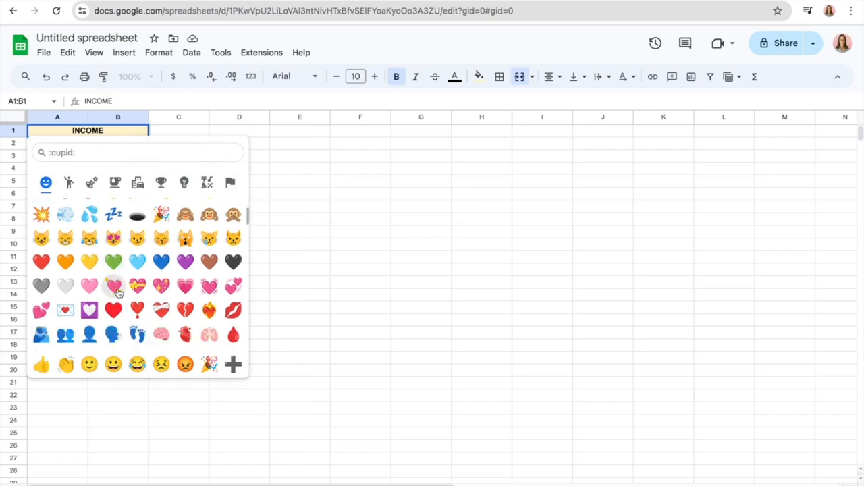
{"action": "scroll", "coordinate": [116, 296], "scroll_direction": "up", "scroll_amount": 15}
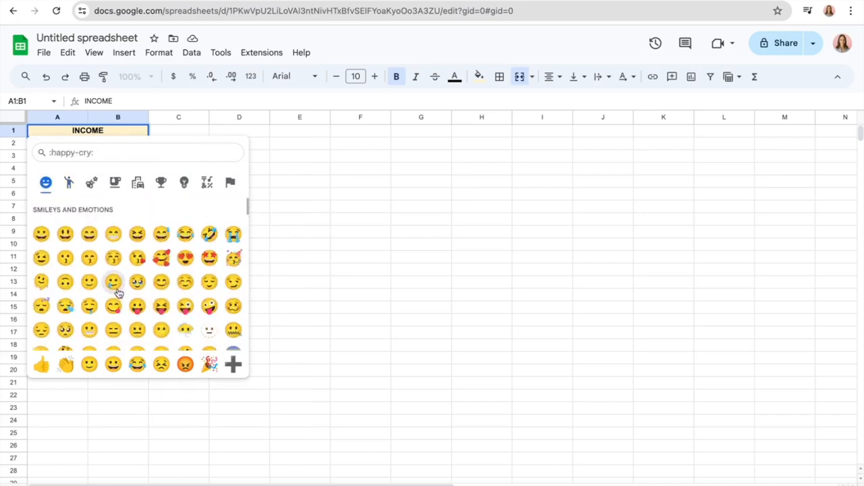
{"action": "type", "text": "dolla"}
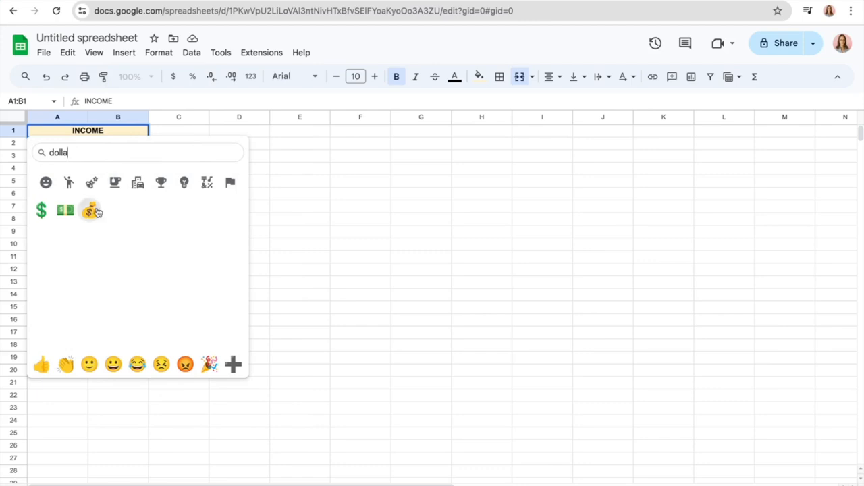
{"action": "left_click", "coordinate": [66, 210]}
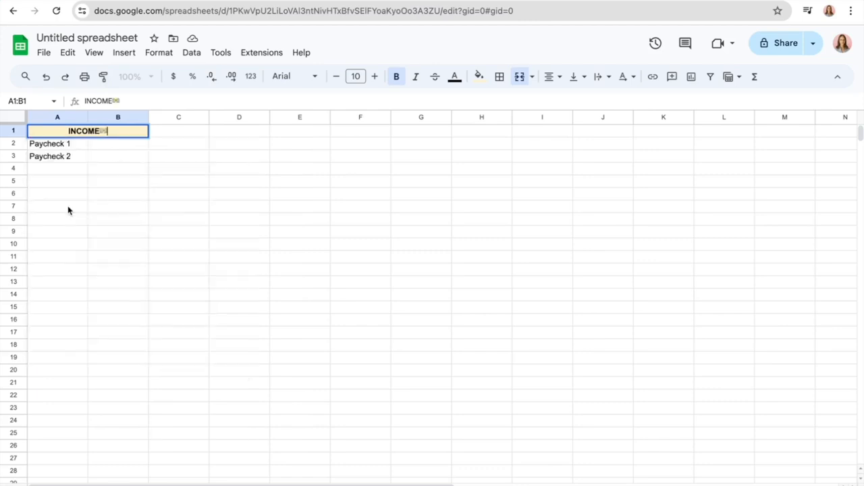
{"action": "left_click", "coordinate": [98, 130]}
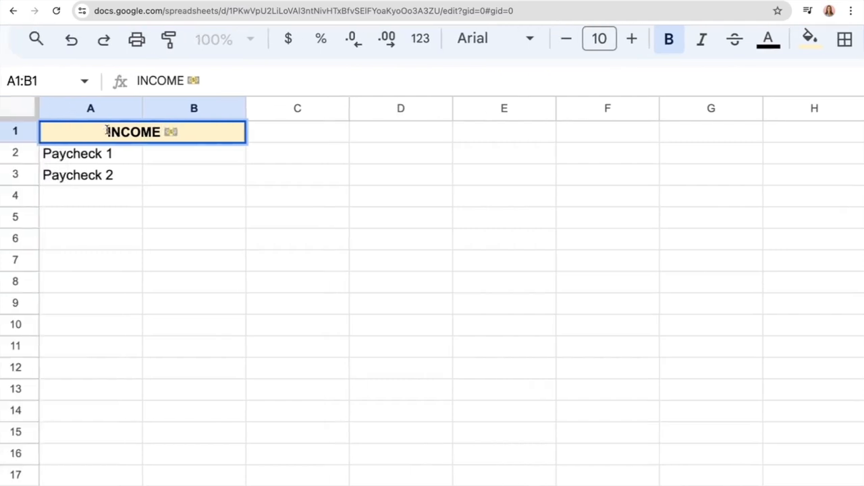
{"action": "left_click", "coordinate": [69, 219]}
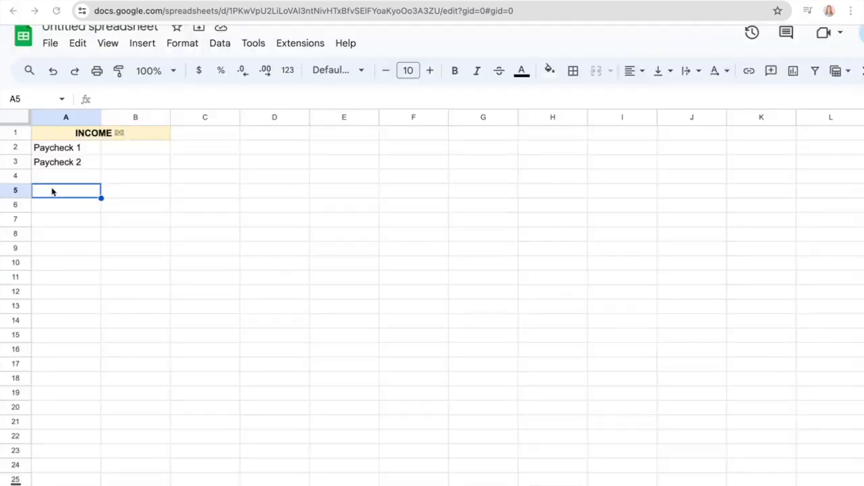
Step: Enter the label TOTAL in cell A5, leaving row 4 blank beneath the paychecks
{"action": "left_click", "coordinate": [47, 178]}
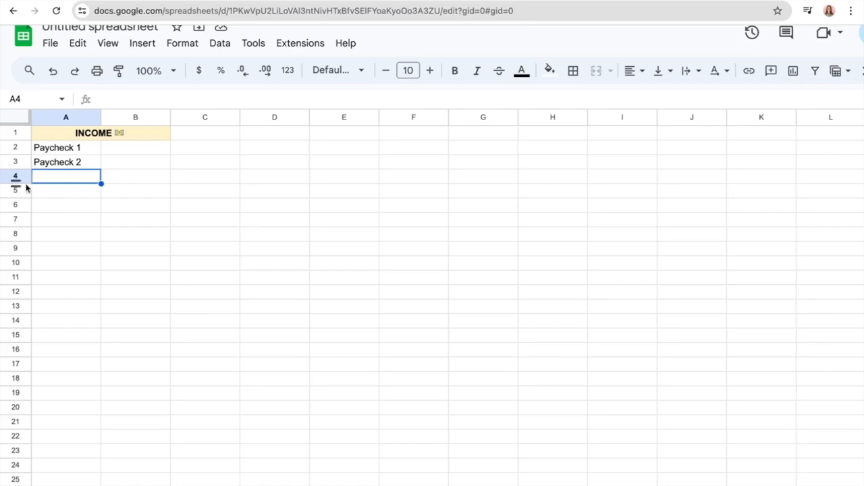
{"action": "left_click", "coordinate": [57, 194]}
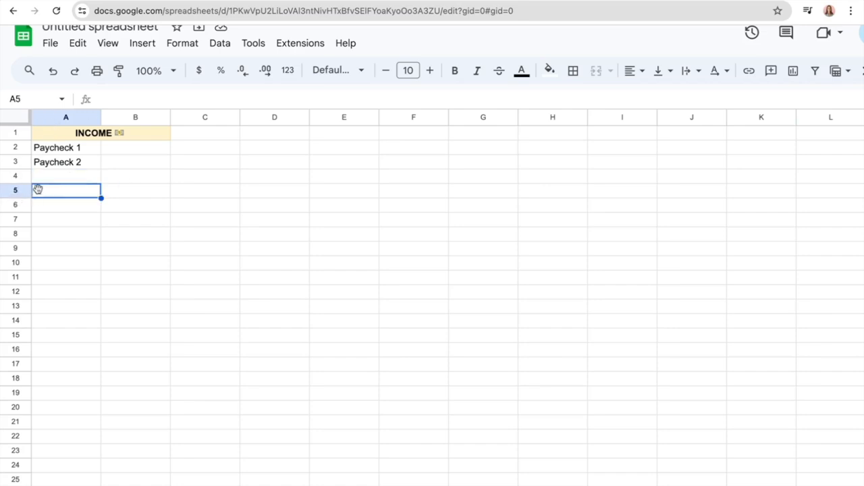
{"action": "type", "text": "TOTAL"}
{"action": "key", "text": "Tab"}
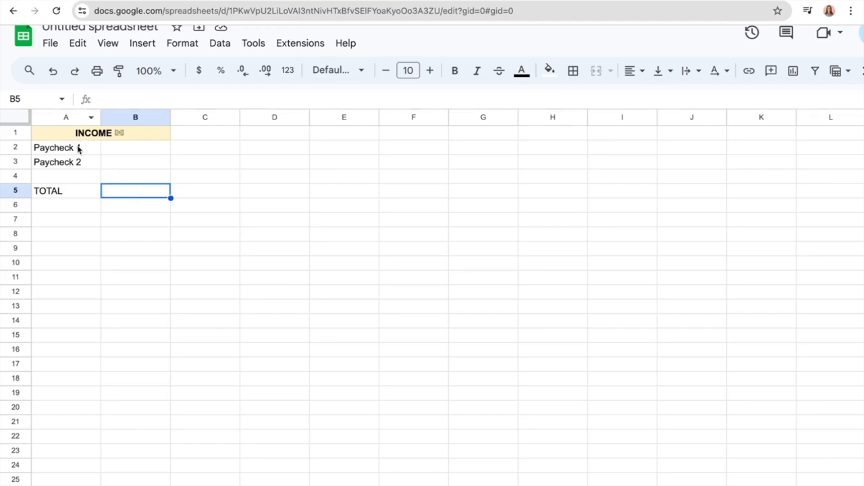
Step: Enter the paycheck amounts: 2500 in cell B2 for Paycheck 1 and 3000 in cell B3 for Paycheck 2
{"action": "left_click", "coordinate": [138, 149]}
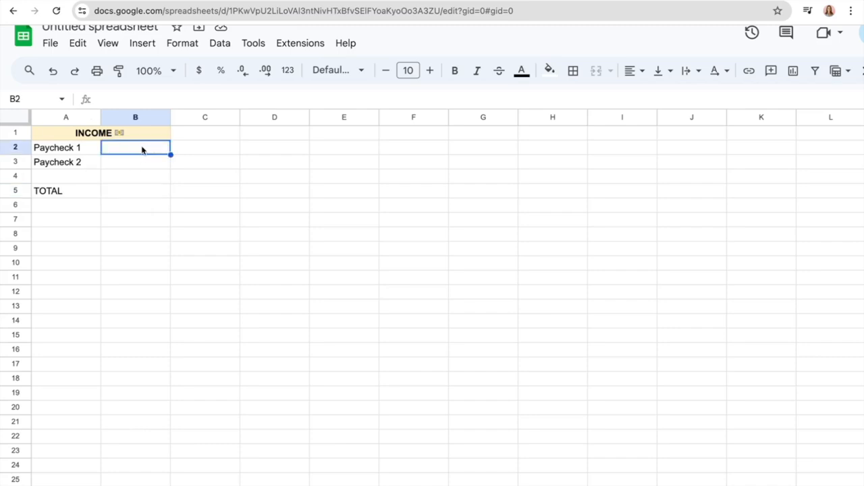
{"action": "double_click", "coordinate": [142, 148]}
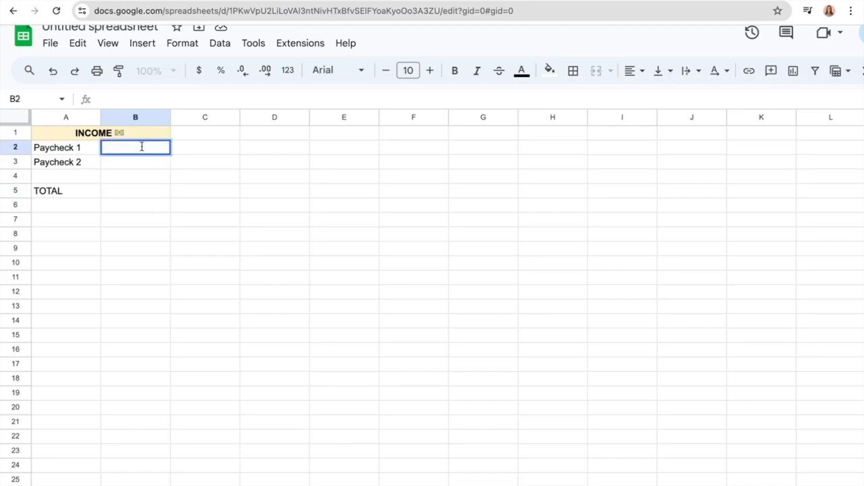
{"action": "type", "text": "2500"}
{"action": "left_click", "coordinate": [66, 168]}
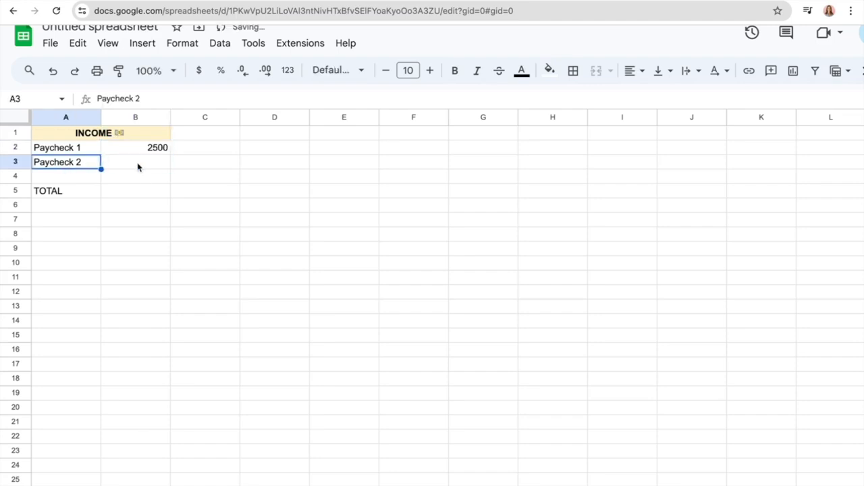
{"action": "left_click", "coordinate": [139, 168]}
{"action": "type", "text": "3000"}
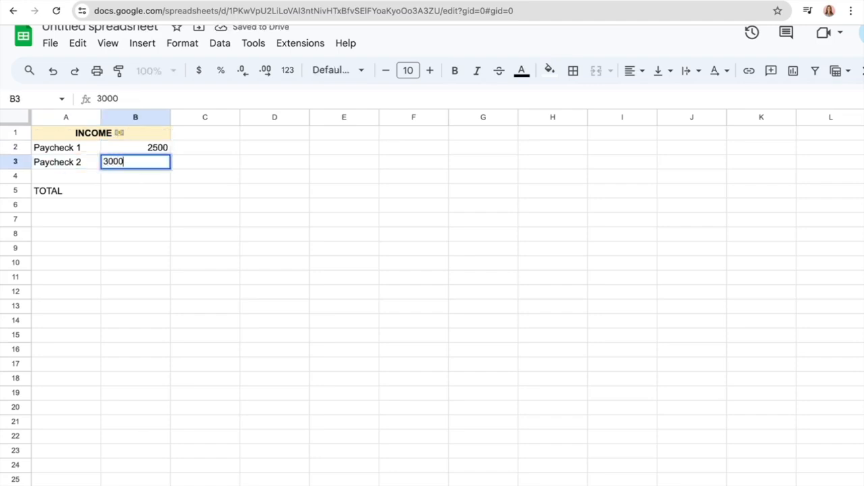
{"action": "key", "text": "Return"}
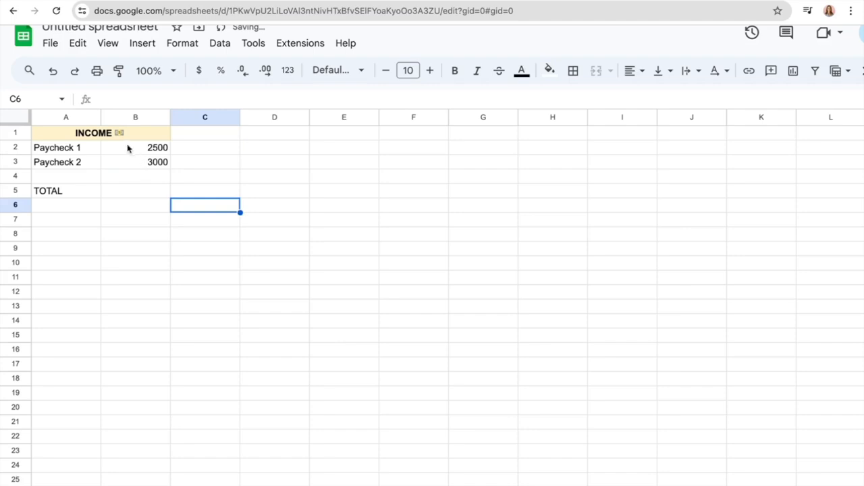
{"action": "left_click", "coordinate": [127, 148]}
{"action": "left_click", "coordinate": [130, 165]}
{"action": "left_click", "coordinate": [128, 149]}
{"action": "left_click", "coordinate": [135, 173]}
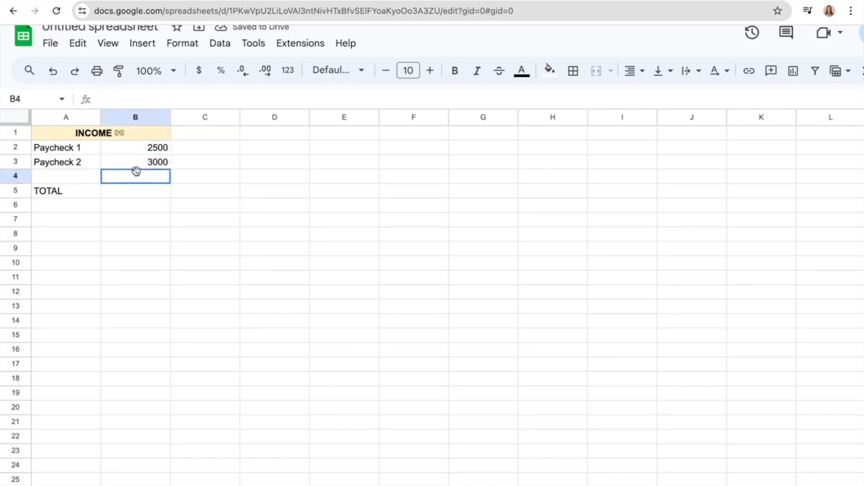
{"action": "left_click", "coordinate": [136, 166]}
{"action": "left_click", "coordinate": [133, 147]}
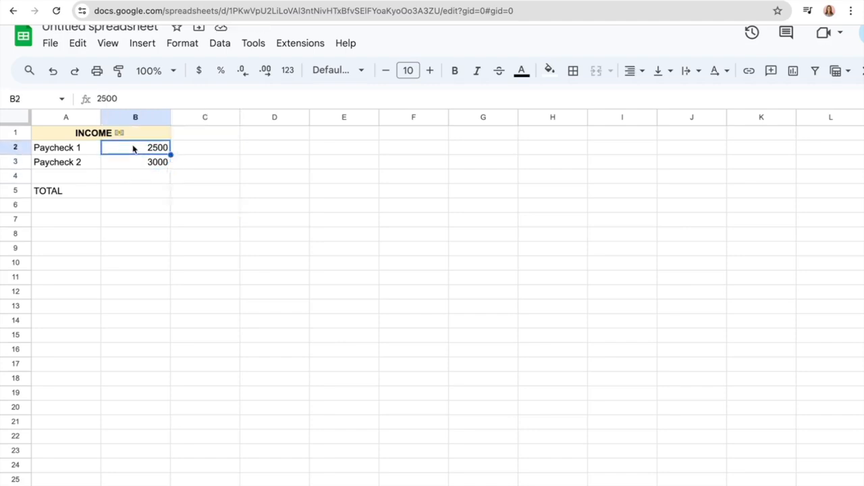
Step: Format the paycheck amounts in B2:B3 as currency with two decimals
{"action": "left_click", "coordinate": [150, 176]}
{"action": "left_click_drag", "start_coordinate": [124, 147], "coordinate": [133, 171]}
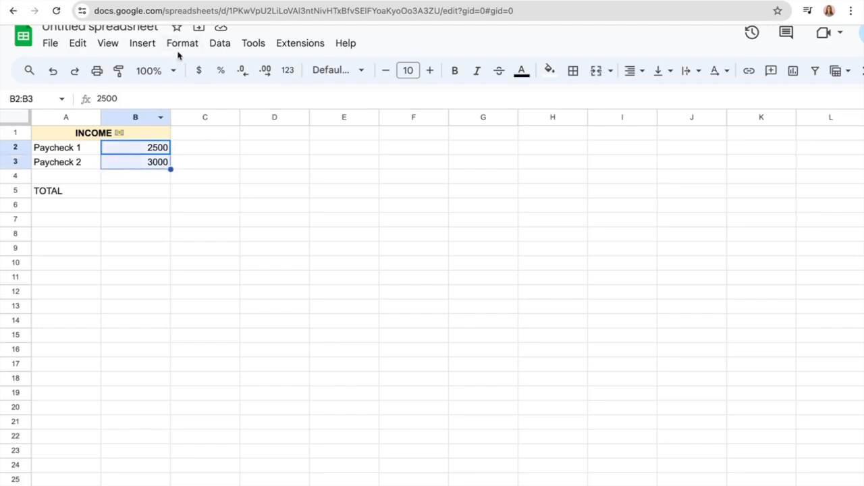
{"action": "scroll", "coordinate": [178, 56], "scroll_direction": "up", "scroll_amount": 1}
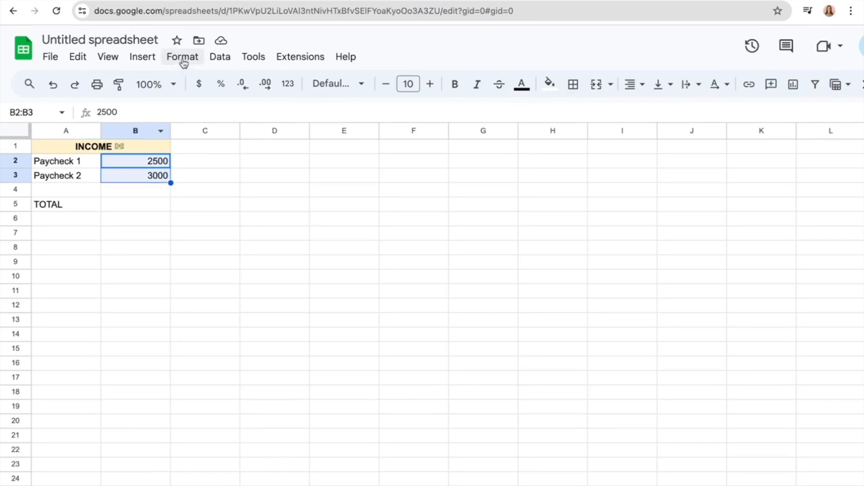
{"action": "left_click", "coordinate": [182, 59]}
{"action": "mouse_move", "coordinate": [191, 119]}
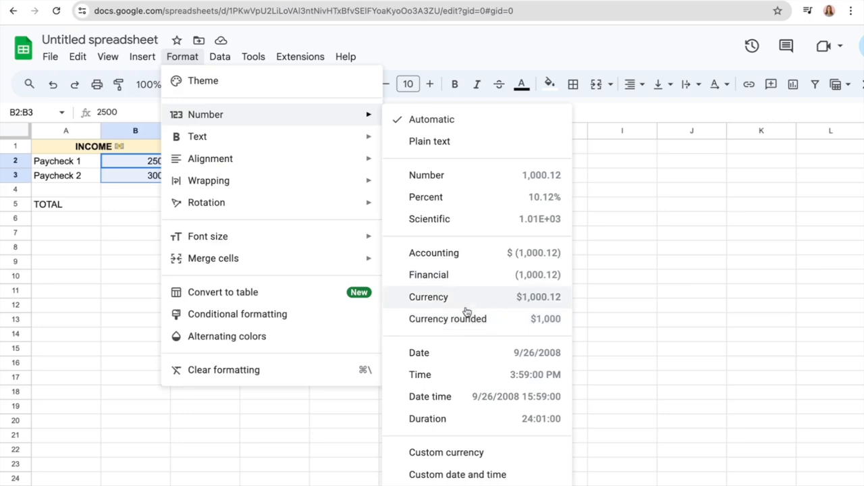
{"action": "left_click", "coordinate": [414, 301]}
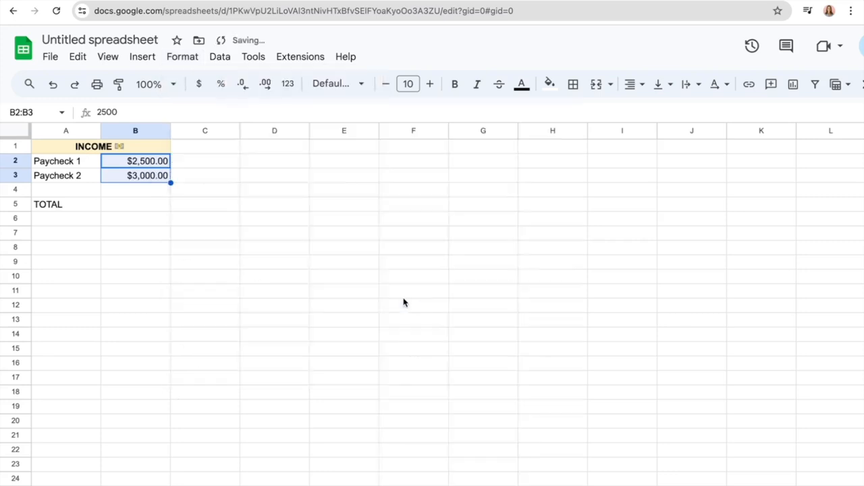
{"action": "left_click", "coordinate": [188, 205]}
{"action": "left_click", "coordinate": [145, 162]}
{"action": "left_click", "coordinate": [138, 177]}
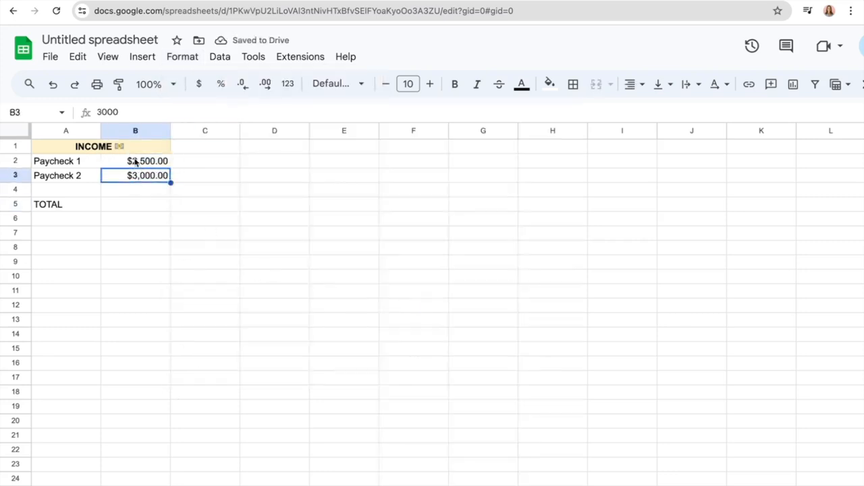
{"action": "left_click", "coordinate": [135, 163]}
{"action": "left_click", "coordinate": [153, 175]}
Step: Total the two paychecks in cell B5 with a SUM formula over B2:B3
{"action": "left_click", "coordinate": [126, 206]}
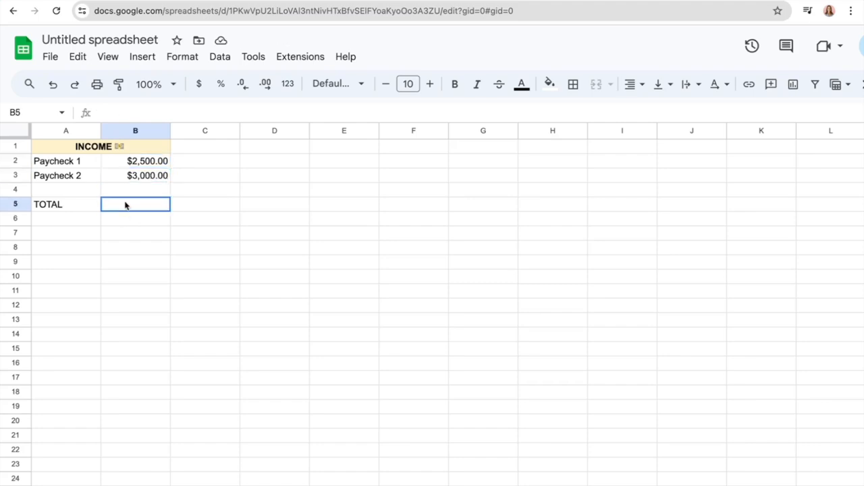
{"action": "double_click", "coordinate": [128, 206]}
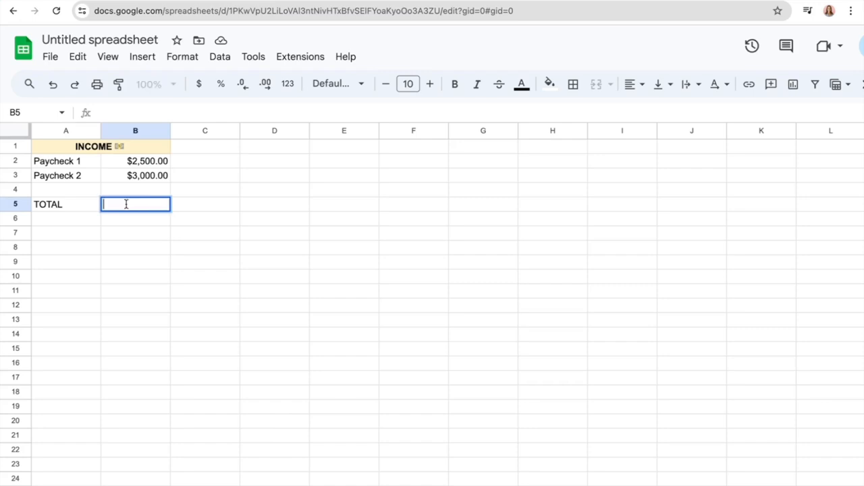
{"action": "type", "text": "="}
{"action": "type", "text": "SUM"}
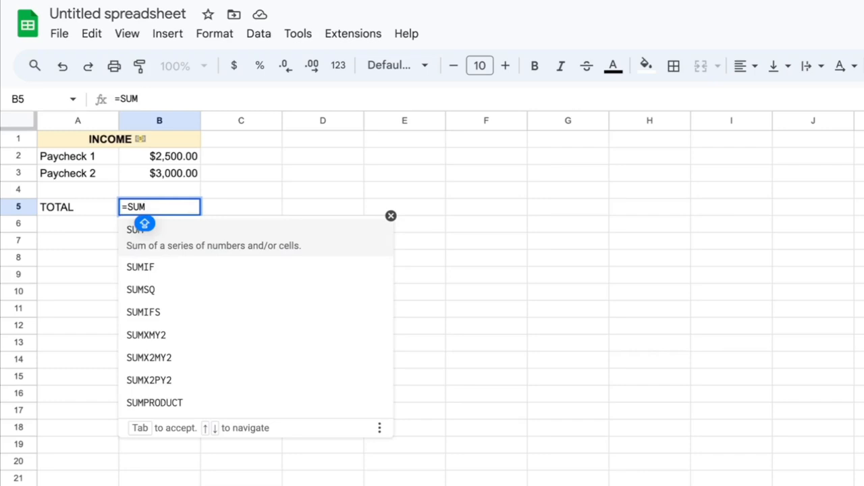
{"action": "type", "text": "("}
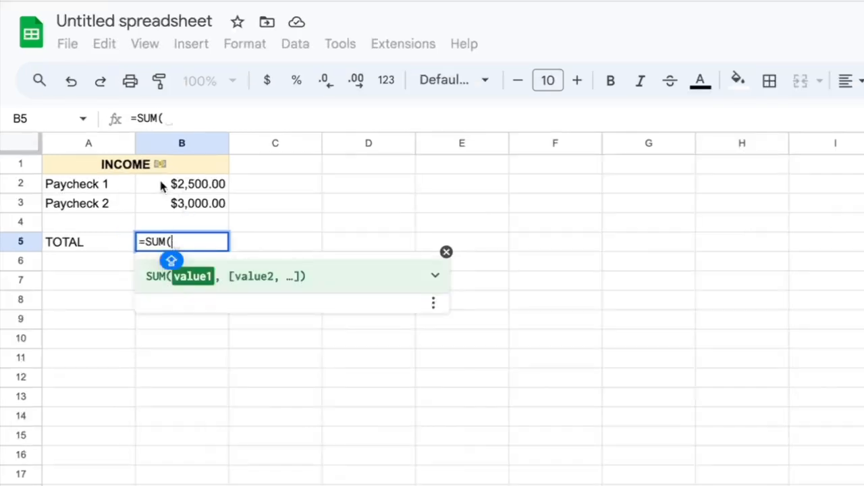
{"action": "left_click_drag", "start_coordinate": [161, 182], "coordinate": [164, 206]}
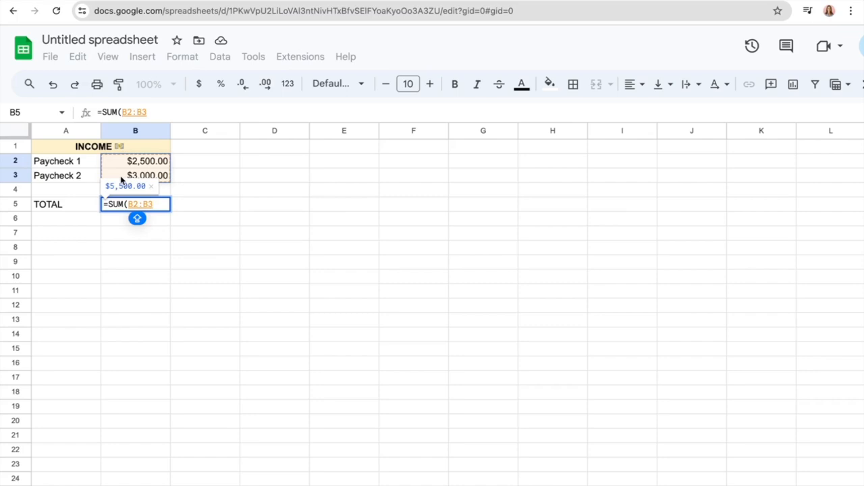
{"action": "key", "text": "Return"}
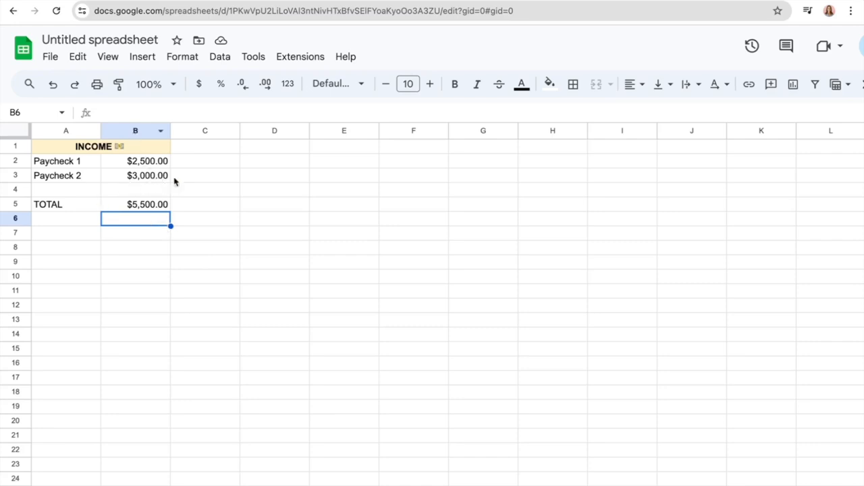
Step: Change the Paycheck 2 amount in cell B3 to 2000
{"action": "double_click", "coordinate": [157, 177]}
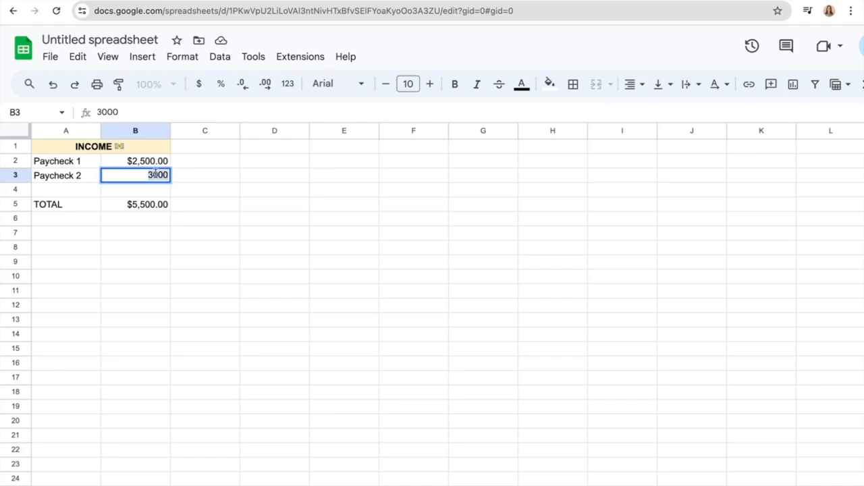
{"action": "key", "text": "BackSpace"}
{"action": "key", "text": "BackSpace"}
{"action": "key", "text": "BackSpace"}
{"action": "key", "text": "BackSpace"}
{"action": "type", "text": "200"}
{"action": "left_click", "coordinate": [198, 192]}
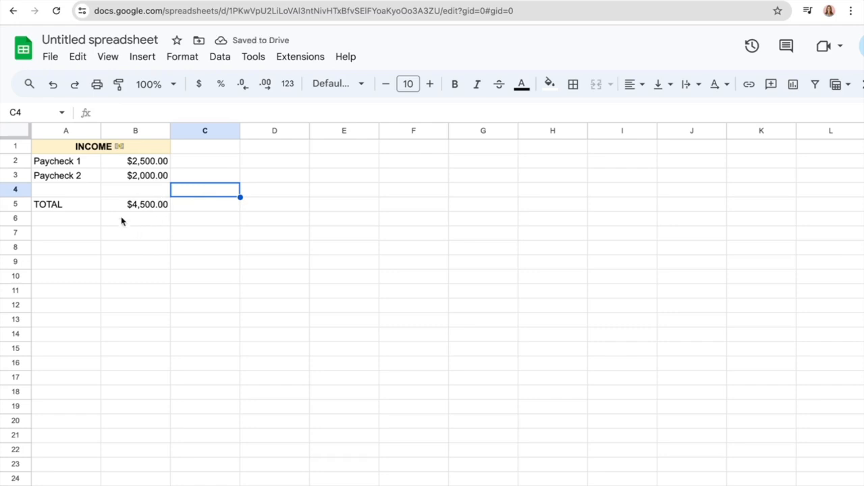
{"action": "left_click", "coordinate": [114, 238]}
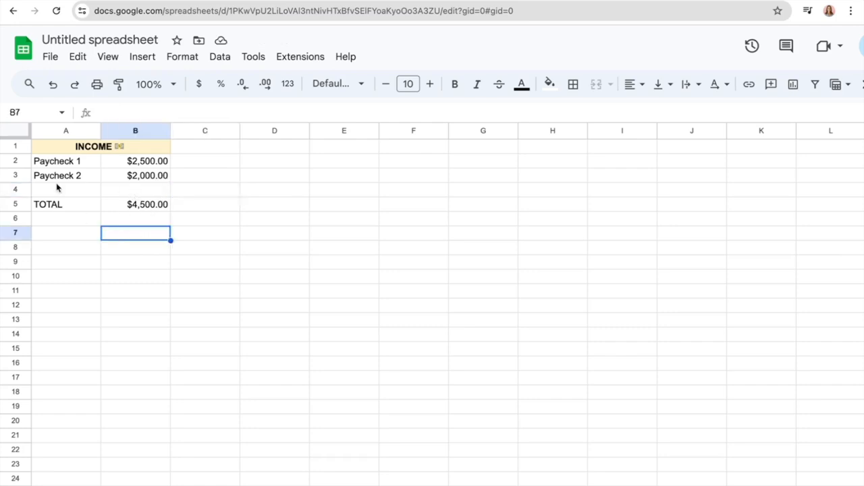
Step: Apply all borders to the whole income table, A1:B5
{"action": "left_click", "coordinate": [40, 148]}
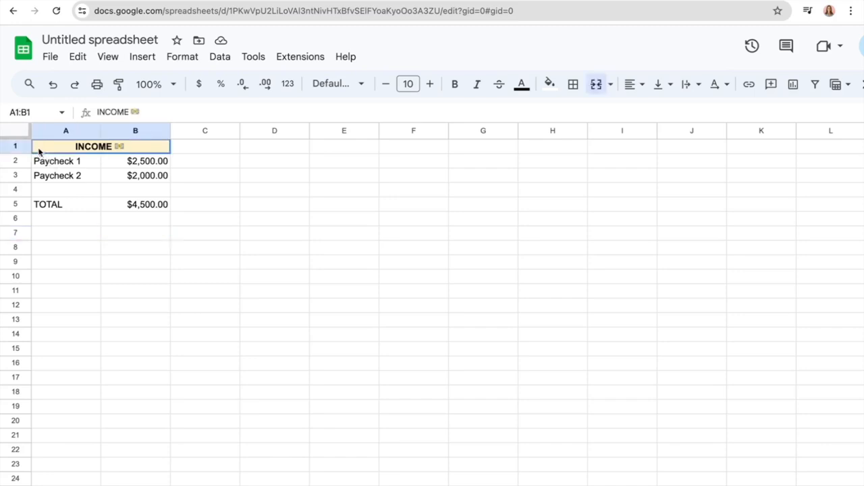
{"action": "left_click_drag", "start_coordinate": [34, 149], "coordinate": [78, 208]}
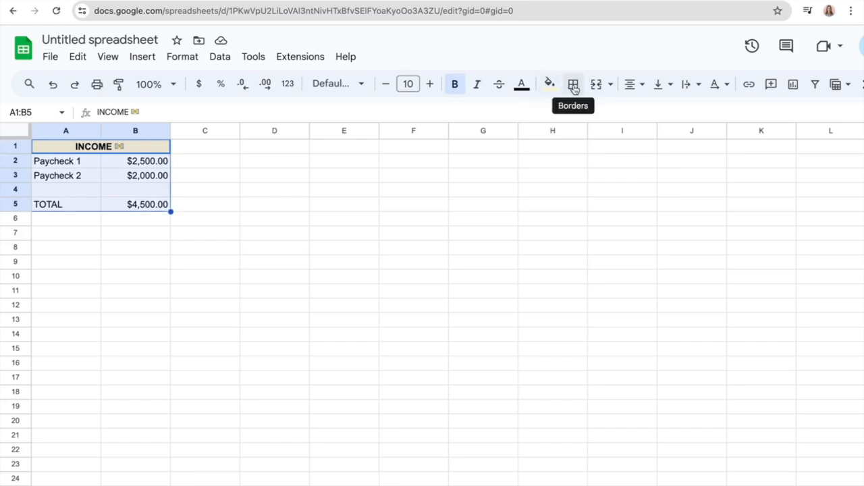
{"action": "left_click", "coordinate": [573, 85]}
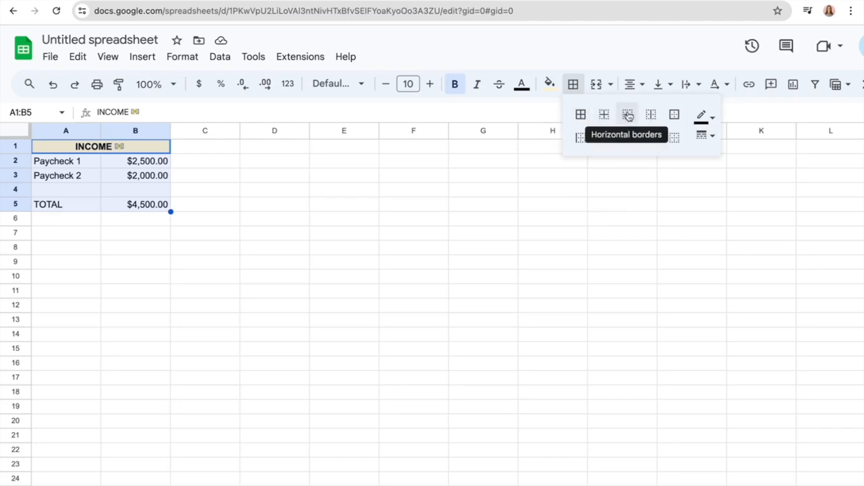
{"action": "left_click", "coordinate": [581, 115]}
Step: Clear the borders from the TOTAL row, A5:B5
{"action": "left_click", "coordinate": [35, 208]}
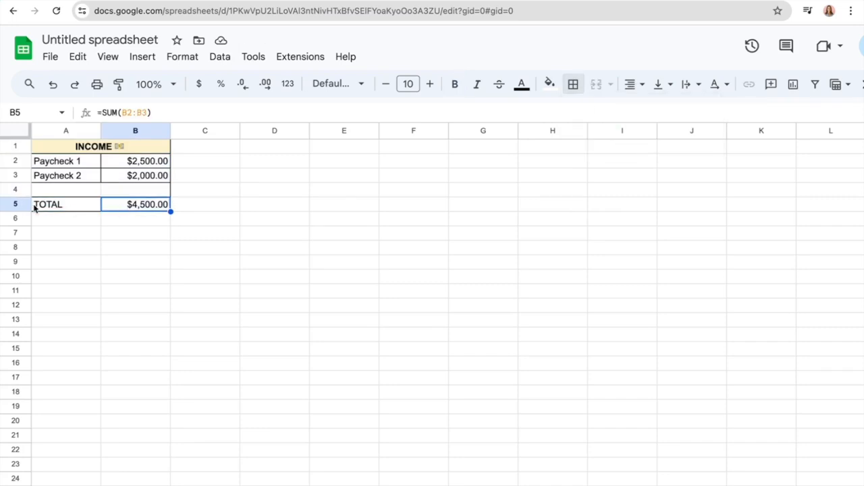
{"action": "left_click_drag", "start_coordinate": [35, 208], "coordinate": [143, 206]}
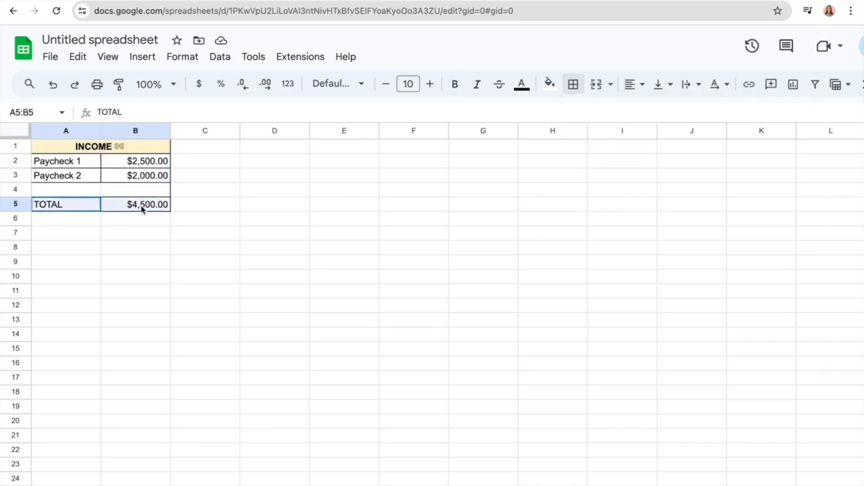
{"action": "left_click", "coordinate": [574, 84]}
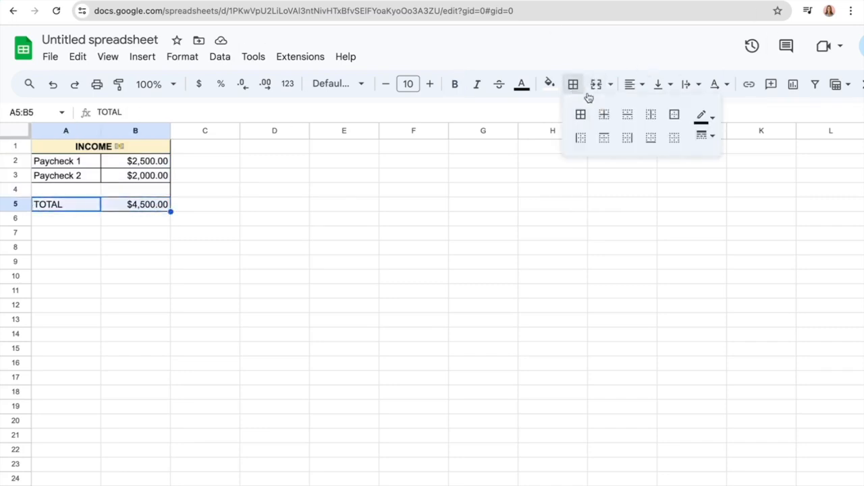
{"action": "left_click", "coordinate": [674, 138]}
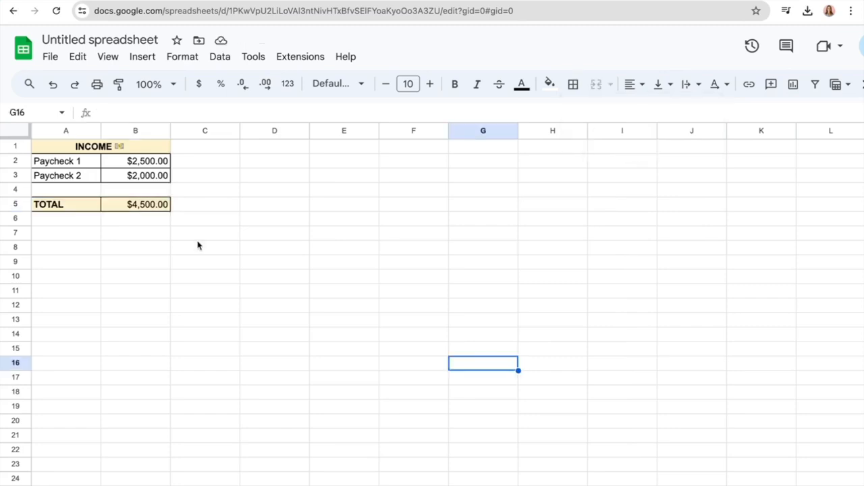
{"action": "left_click", "coordinate": [200, 278]}
{"action": "scroll", "coordinate": [200, 279], "scroll_direction": "down", "scroll_amount": 2}
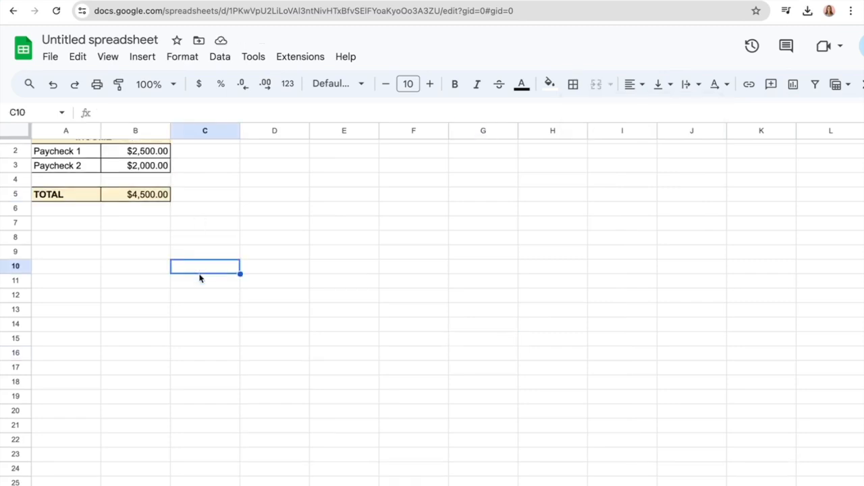
{"action": "scroll", "coordinate": [201, 281], "scroll_direction": "up", "scroll_amount": 2}
{"action": "scroll", "coordinate": [203, 282], "scroll_direction": "right", "scroll_amount": 1}
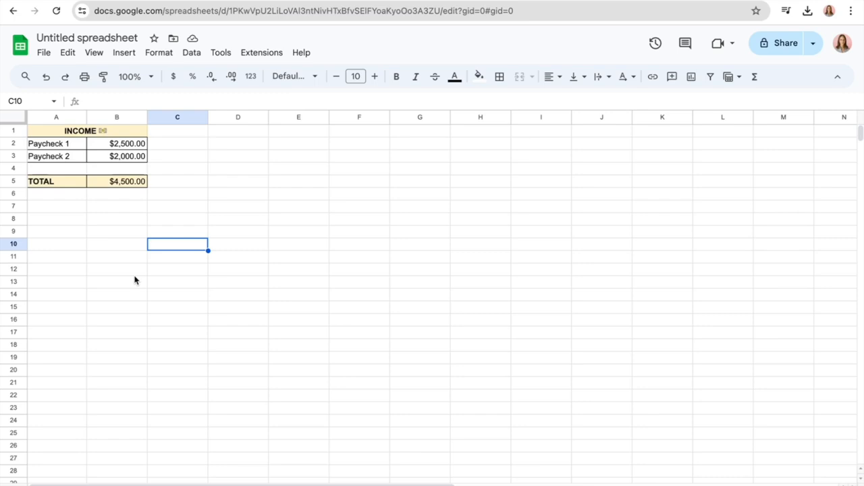
Step: Remove all borders from the income table, A1:B5
{"action": "left_click_drag", "start_coordinate": [54, 131], "coordinate": [60, 187]}
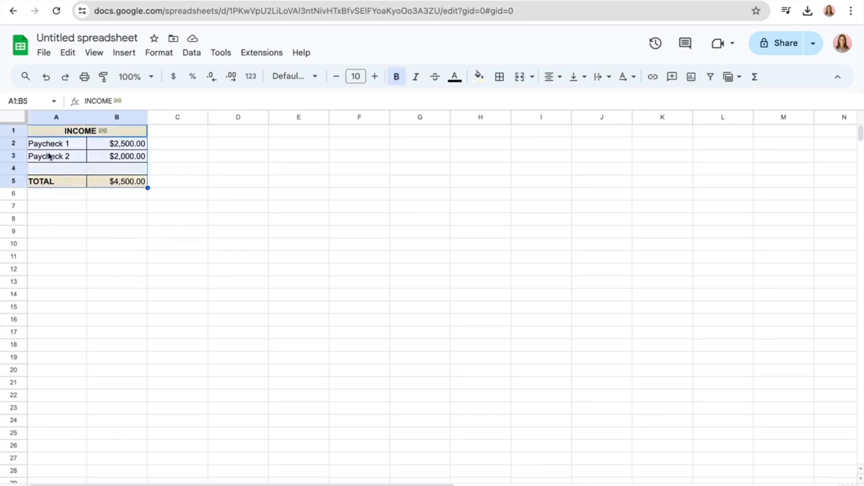
{"action": "left_click", "coordinate": [500, 77]}
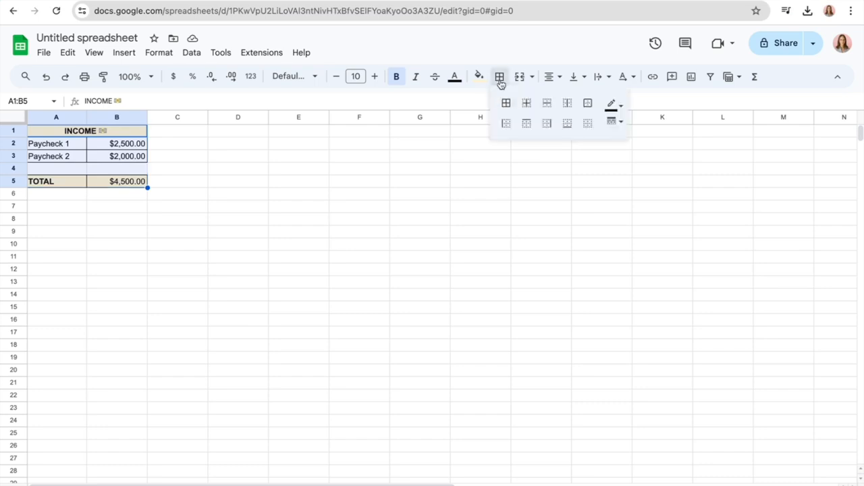
{"action": "left_click", "coordinate": [587, 126]}
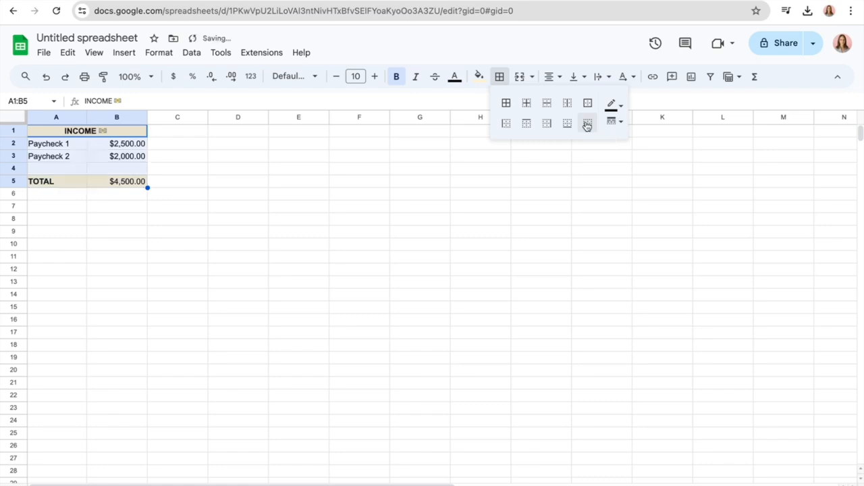
Step: Extend the label in cell A5 to read WORK INCOME TOTAL
{"action": "left_click", "coordinate": [31, 181]}
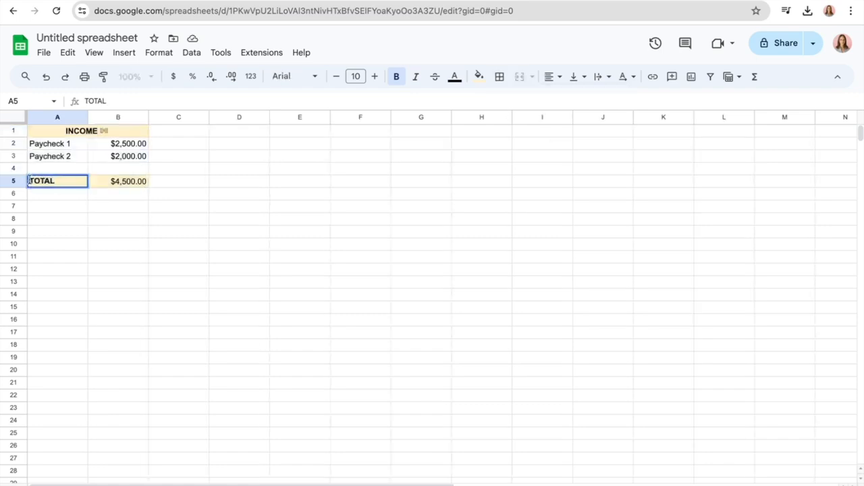
{"action": "type", "text": "WORK "}
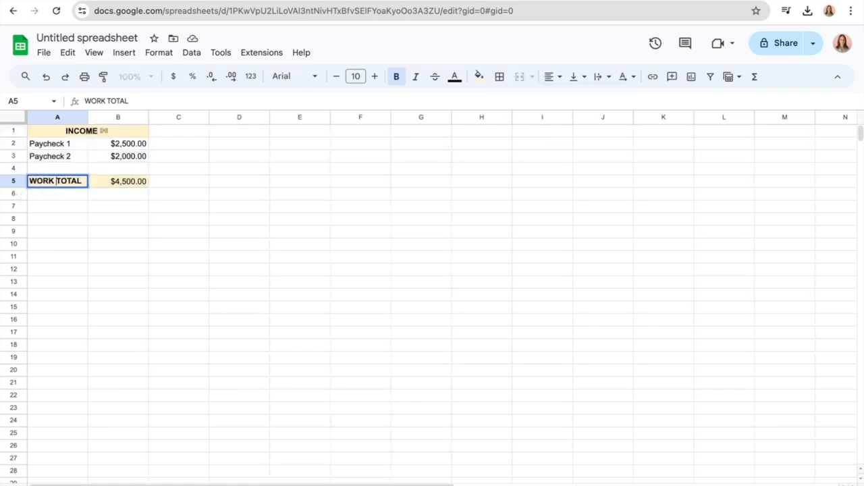
{"action": "type", "text": "INCOME"}
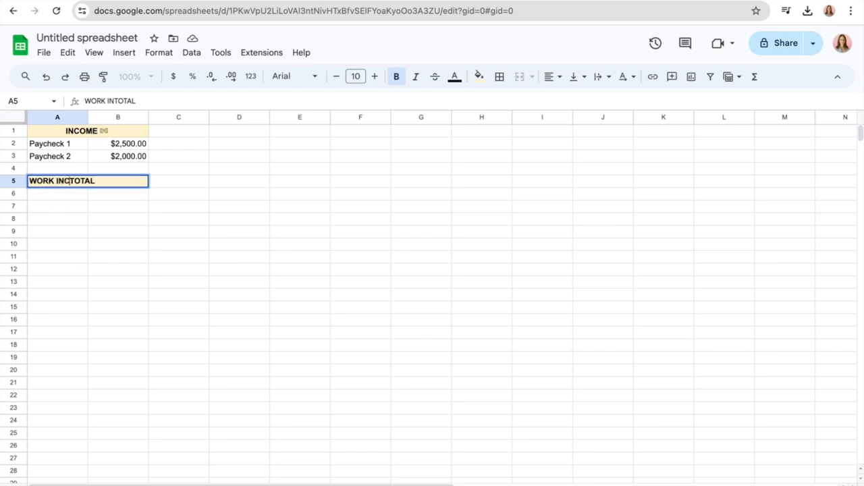
{"action": "left_click", "coordinate": [120, 236]}
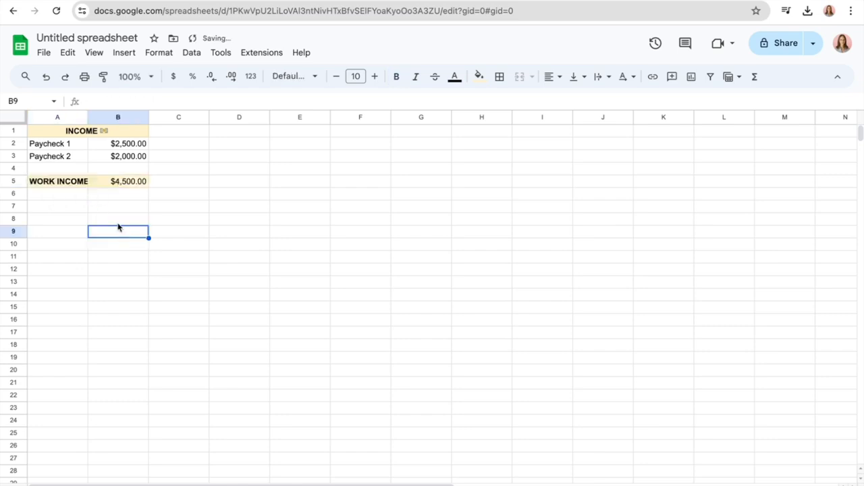
Step: Widen column A so the full WORK INCOME TOTAL label fits inside its cell
{"action": "left_click", "coordinate": [67, 181]}
{"action": "left_click", "coordinate": [77, 210]}
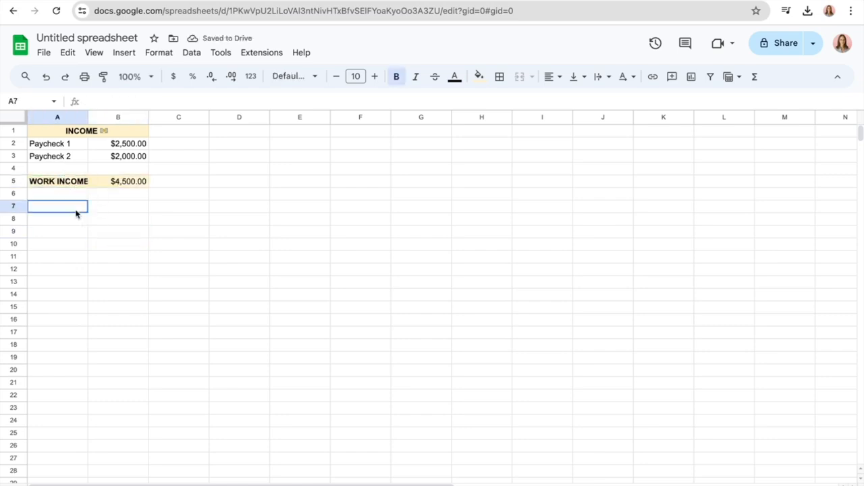
{"action": "double_click", "coordinate": [64, 179]}
{"action": "key", "text": "ctrl+a"}
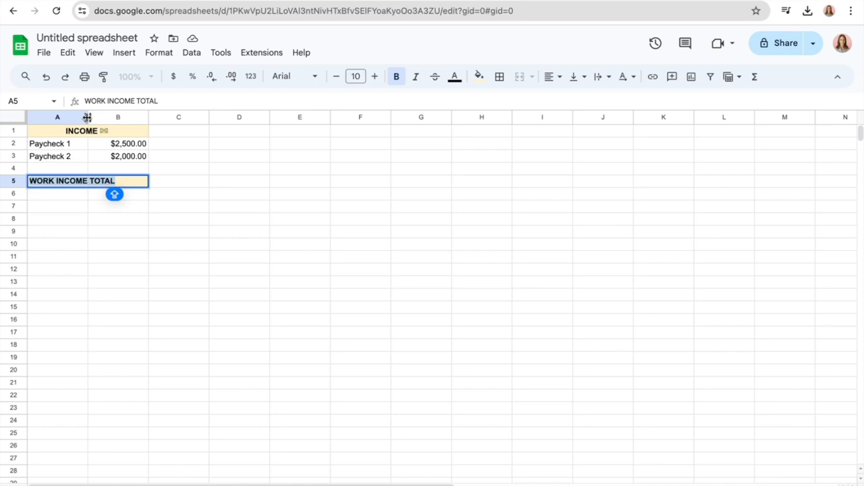
{"action": "left_click_drag", "start_coordinate": [87, 117], "coordinate": [125, 116]}
{"action": "left_click", "coordinate": [92, 247]}
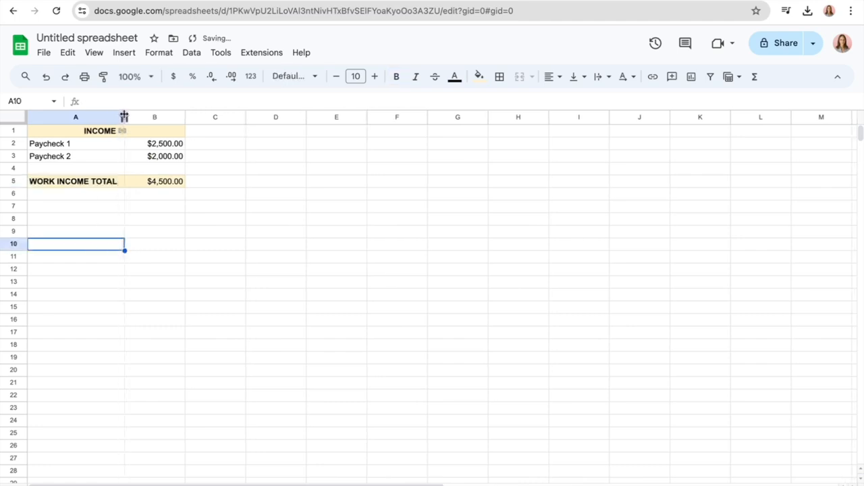
{"action": "left_click", "coordinate": [67, 273]}
{"action": "left_click", "coordinate": [100, 195]}
{"action": "left_click", "coordinate": [101, 205]}
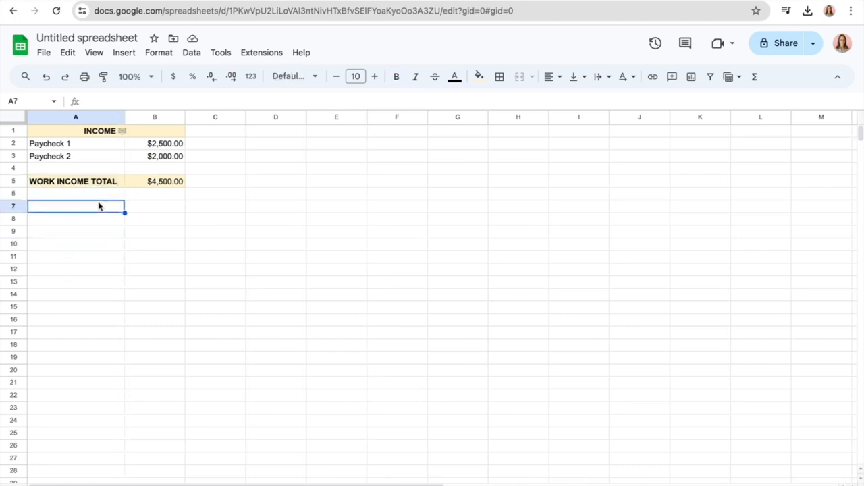
{"action": "left_click", "coordinate": [94, 198]}
{"action": "left_click", "coordinate": [95, 208]}
{"action": "left_click", "coordinate": [83, 194]}
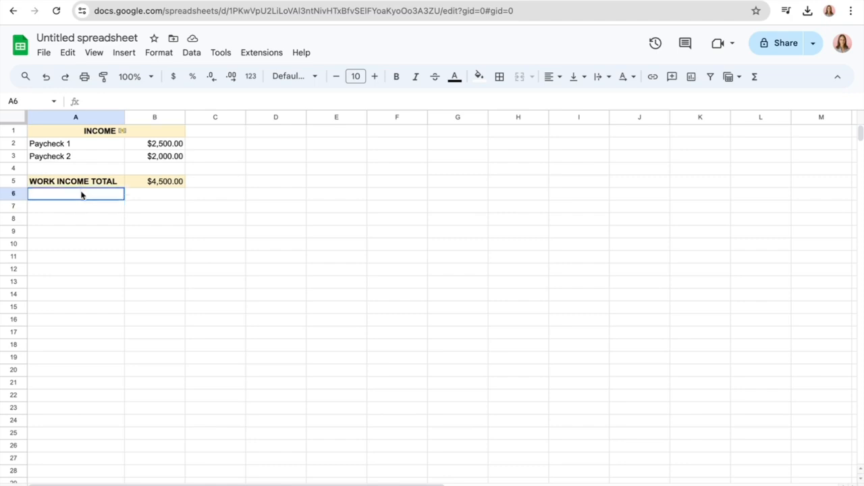
Step: Enter the labels Client 1, Client 2 and Client 3 in cells A8 to A10
{"action": "left_click", "coordinate": [58, 208]}
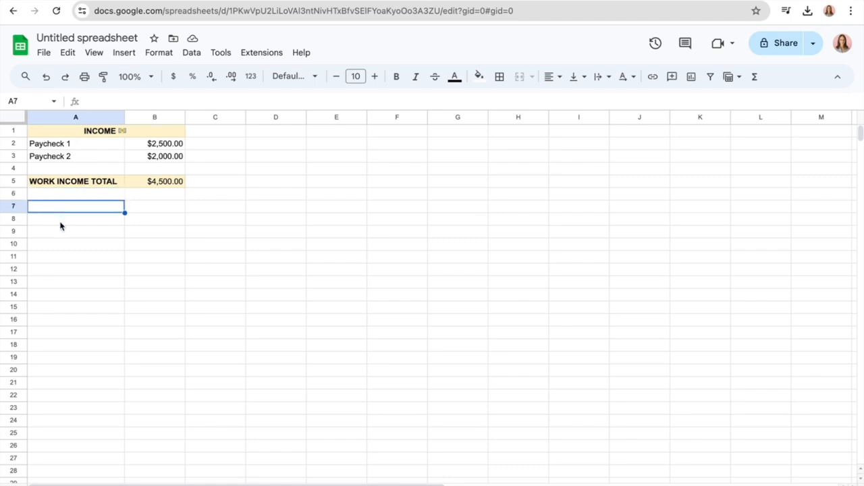
{"action": "left_click", "coordinate": [60, 223]}
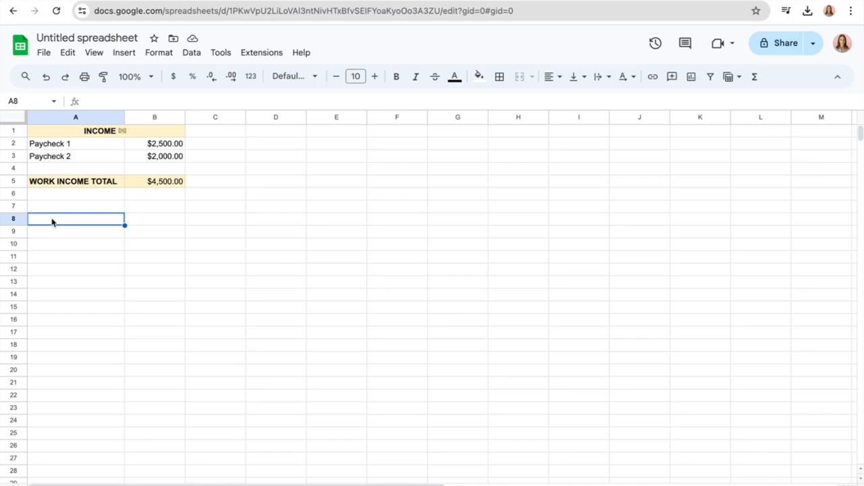
{"action": "type", "text": "Client 1"}
{"action": "key", "text": "Return"}
{"action": "type", "text": "C"}
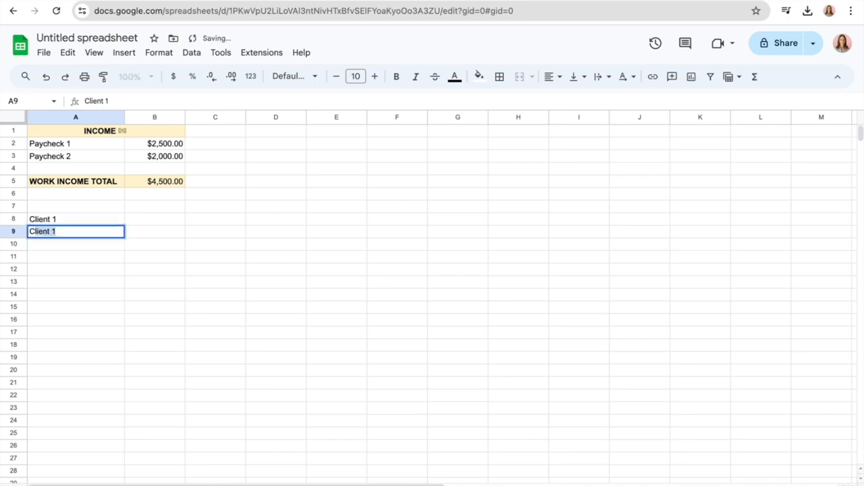
{"action": "type", "text": "lient 2"}
{"action": "key", "text": "Return"}
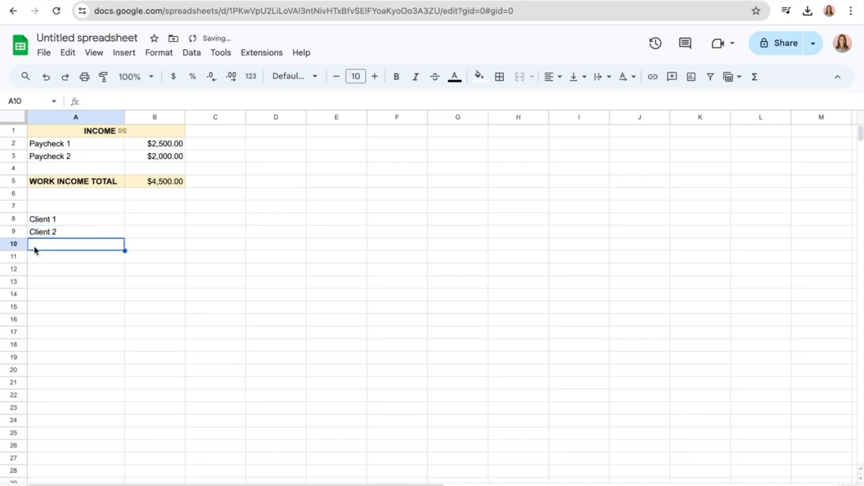
{"action": "type", "text": "Client 3"}
Step: Enter the client income amounts 150, 50 and 120 in cells B8 to B10
{"action": "left_click", "coordinate": [148, 220]}
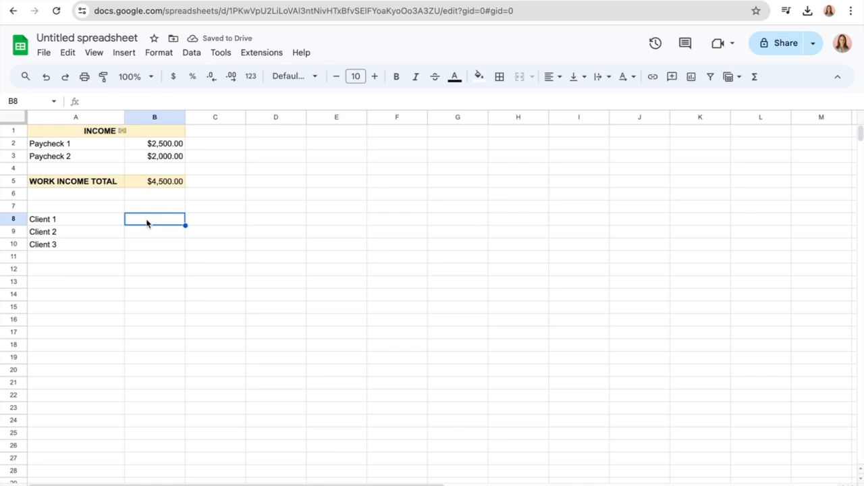
{"action": "type", "text": "15"}
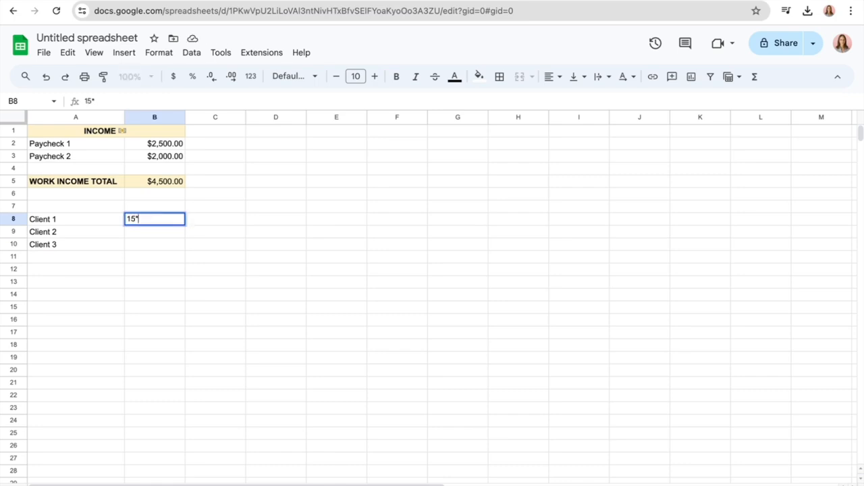
{"action": "type", "text": "0"}
{"action": "key", "text": "Return"}
{"action": "type", "text": "5"}
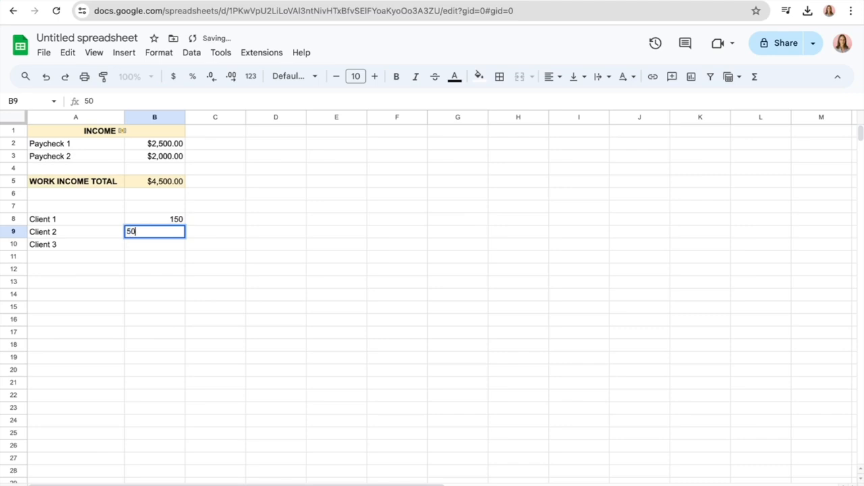
{"action": "type", "text": "0"}
{"action": "left_click", "coordinate": [174, 247]}
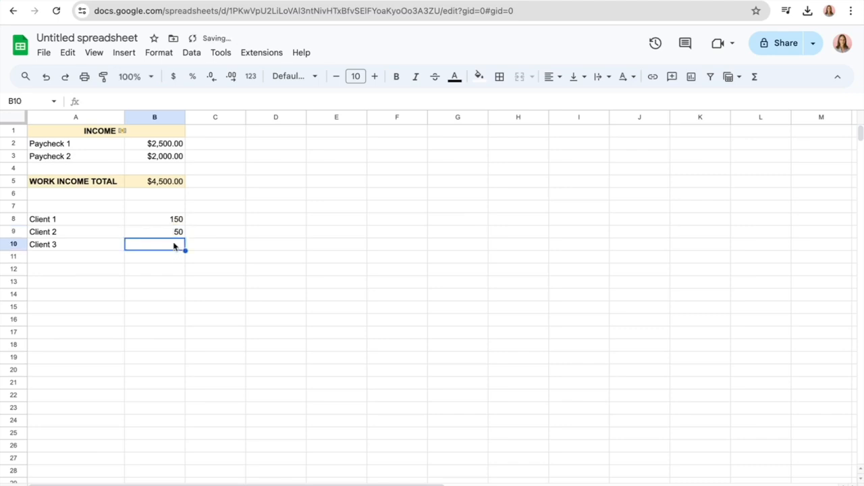
{"action": "type", "text": "120"}
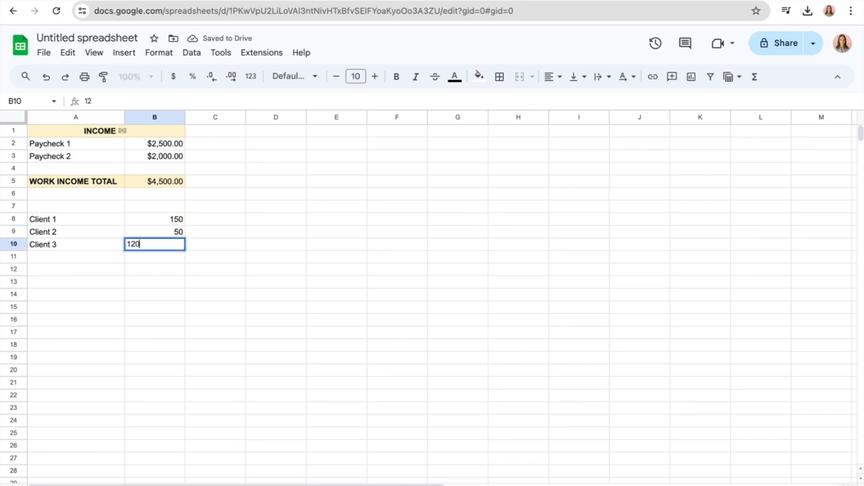
{"action": "left_click", "coordinate": [94, 274]}
{"action": "left_click", "coordinate": [182, 217]}
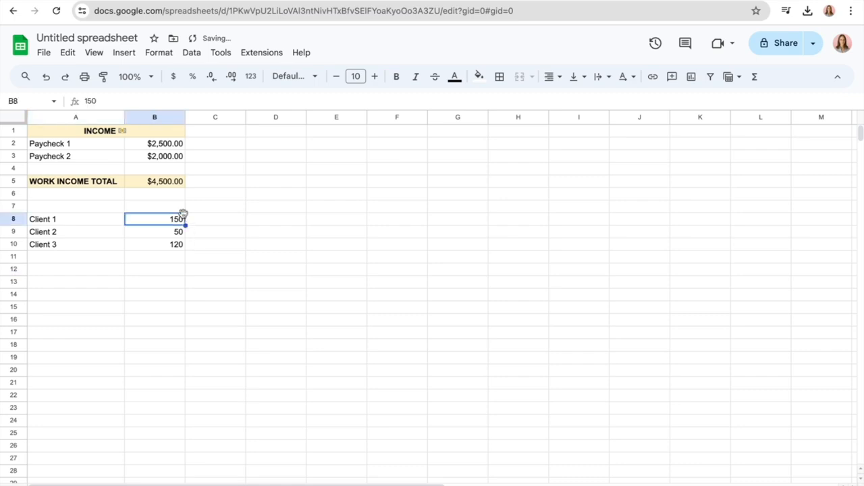
{"action": "left_click", "coordinate": [180, 250]}
Step: Enter the label SIDE HUSTLE INCOME TOTAL in cell A12, leaving an empty row below the client entries
{"action": "left_click", "coordinate": [39, 261]}
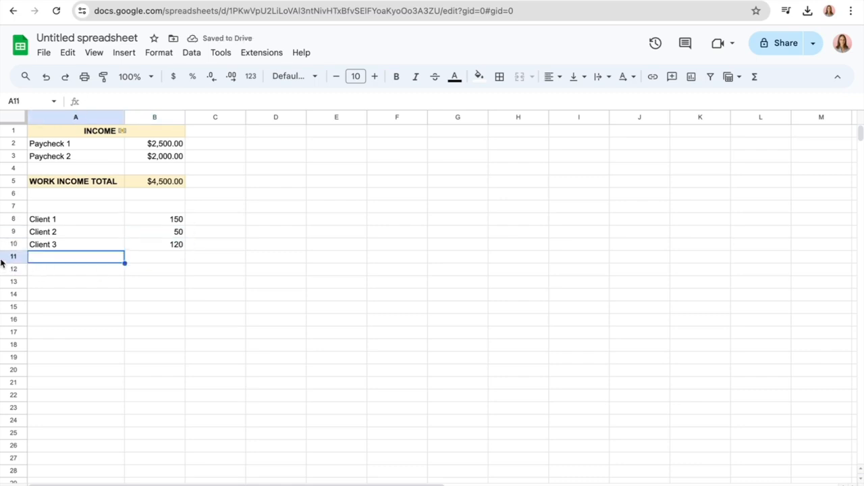
{"action": "left_click", "coordinate": [65, 270]}
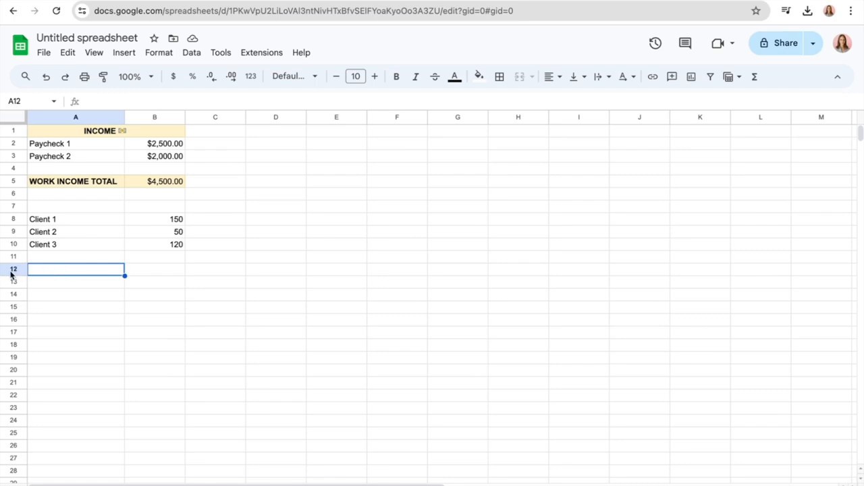
{"action": "key", "text": "Caps_Lock"}
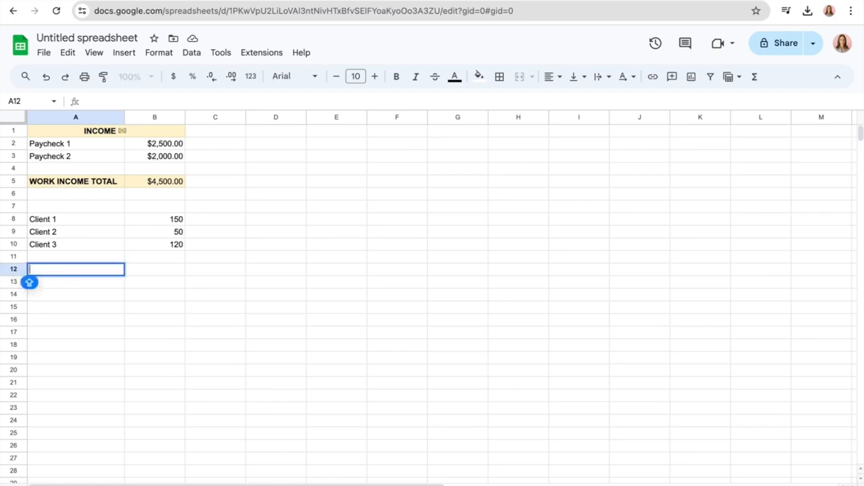
{"action": "type", "text": "SIDE HUSTLE IN"}
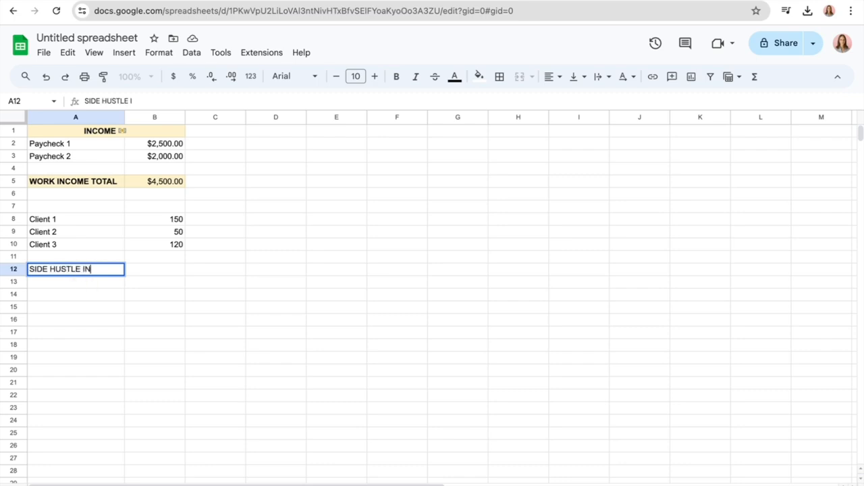
{"action": "type", "text": "COME TOTAL"}
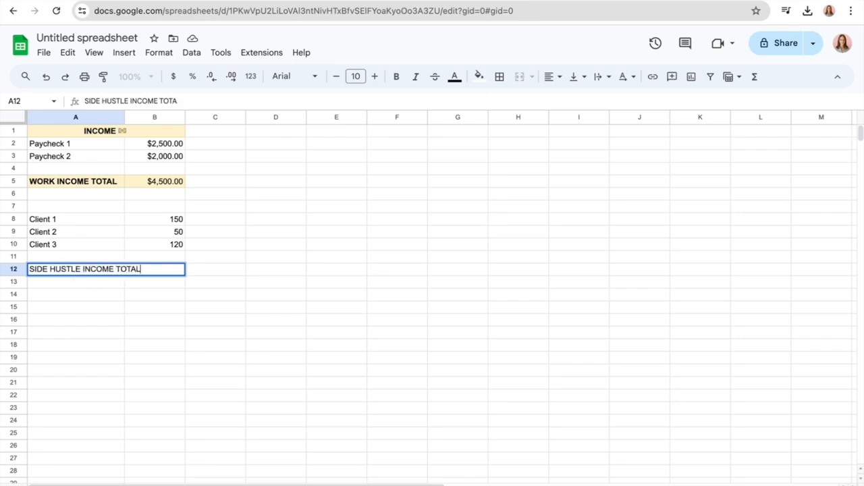
{"action": "left_click", "coordinate": [132, 350]}
Step: Widen column A so the full SIDE HUSTLE INCOME TOTAL label fits inside its cell
{"action": "left_click", "coordinate": [122, 270]}
{"action": "left_click", "coordinate": [151, 271]}
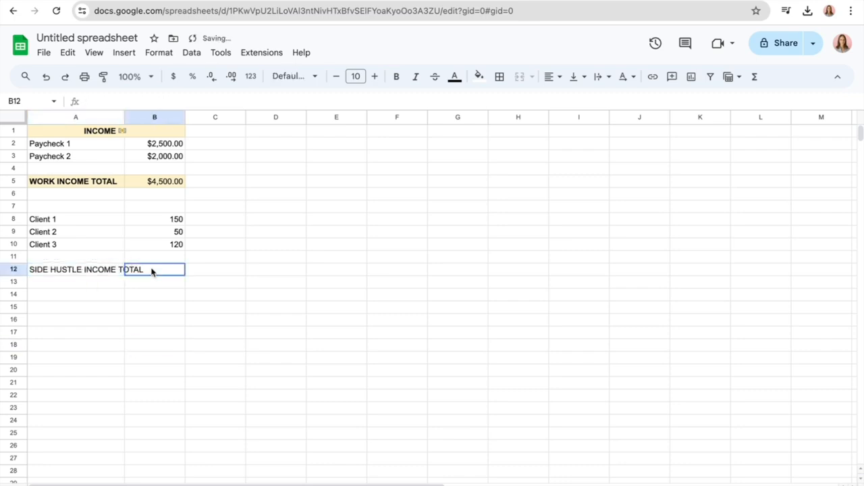
{"action": "left_click", "coordinate": [96, 272]}
{"action": "left_click", "coordinate": [158, 270]}
{"action": "left_click_drag", "start_coordinate": [124, 117], "coordinate": [146, 118]}
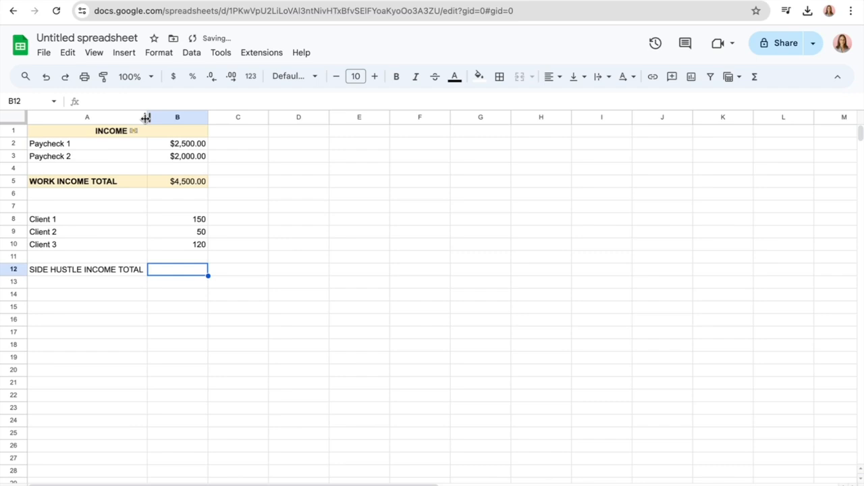
{"action": "double_click", "coordinate": [146, 117]}
{"action": "left_click", "coordinate": [106, 360]}
{"action": "left_click", "coordinate": [177, 272]}
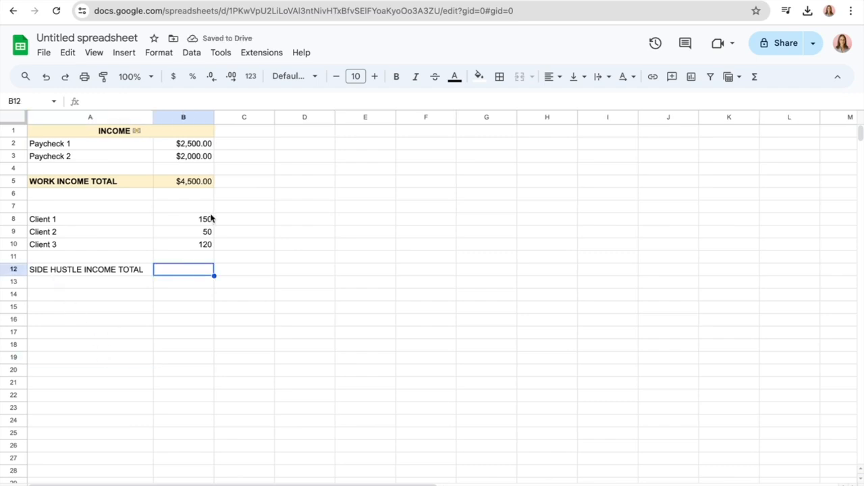
Step: Format the client amounts in B8:B10 as Currency with two decimals
{"action": "left_click_drag", "start_coordinate": [210, 219], "coordinate": [200, 249]}
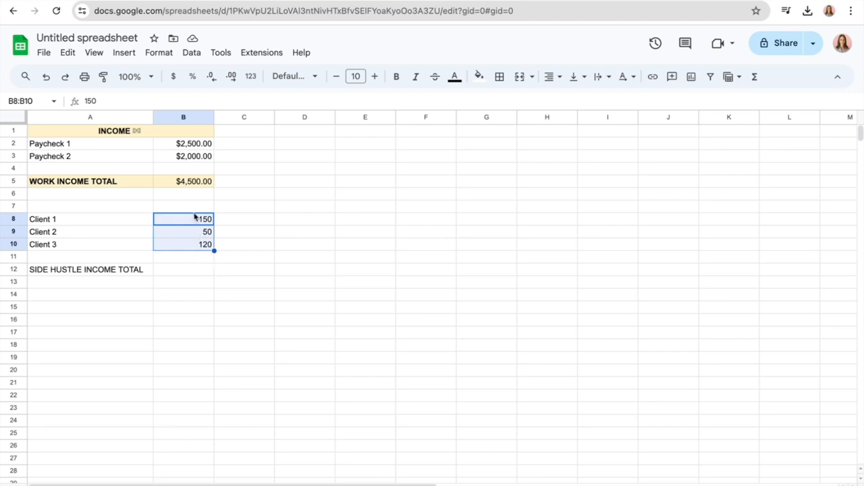
{"action": "left_click", "coordinate": [157, 54]}
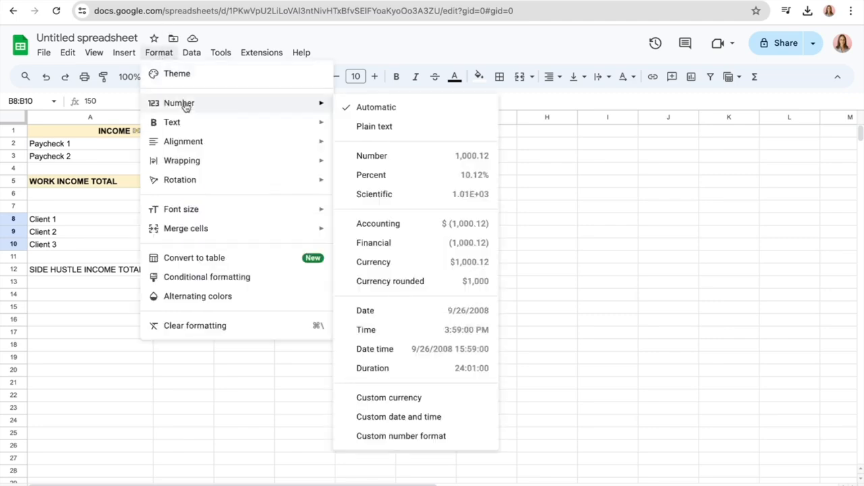
{"action": "left_click", "coordinate": [370, 264]}
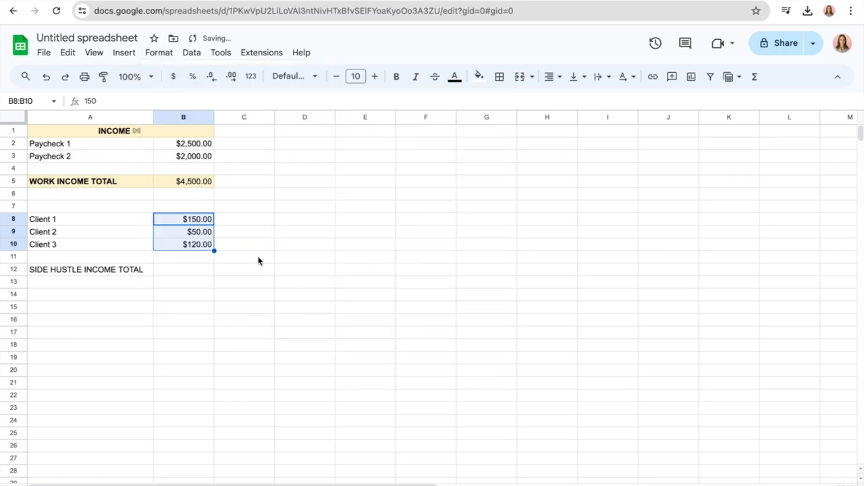
{"action": "left_click", "coordinate": [258, 261]}
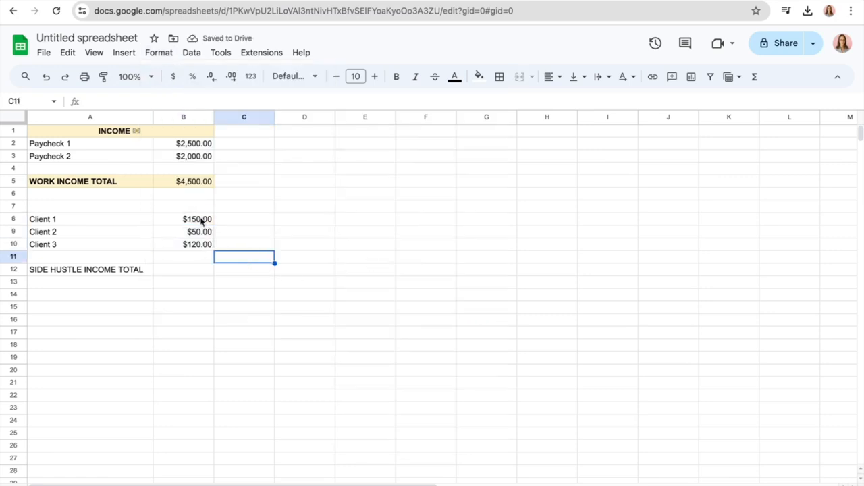
Step: Total the client amounts in cell B12 with a SUM formula over B8:B10
{"action": "left_click", "coordinate": [192, 270]}
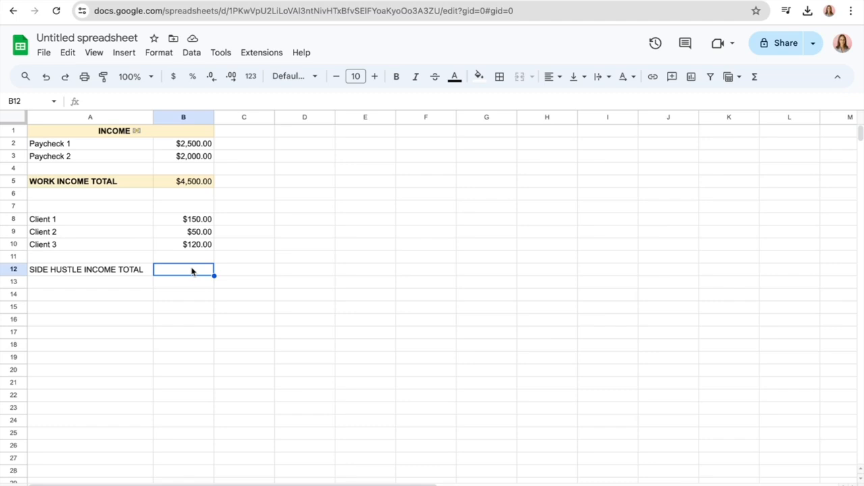
{"action": "double_click", "coordinate": [192, 270]}
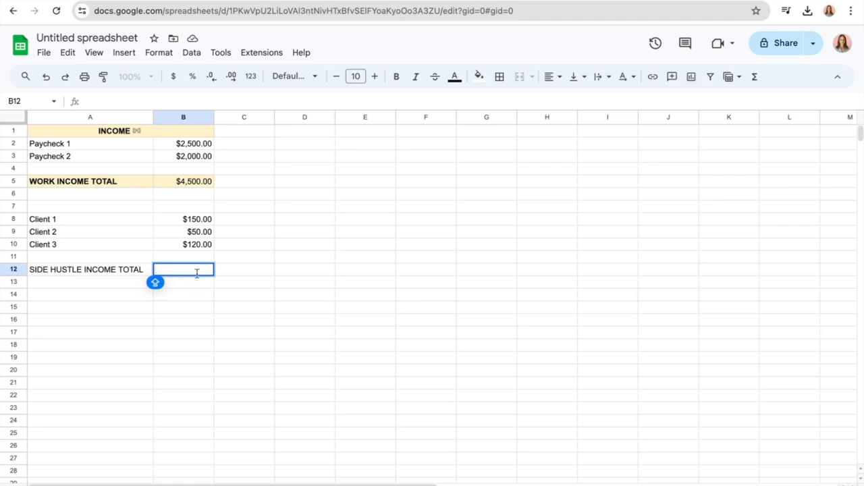
{"action": "type", "text": "="}
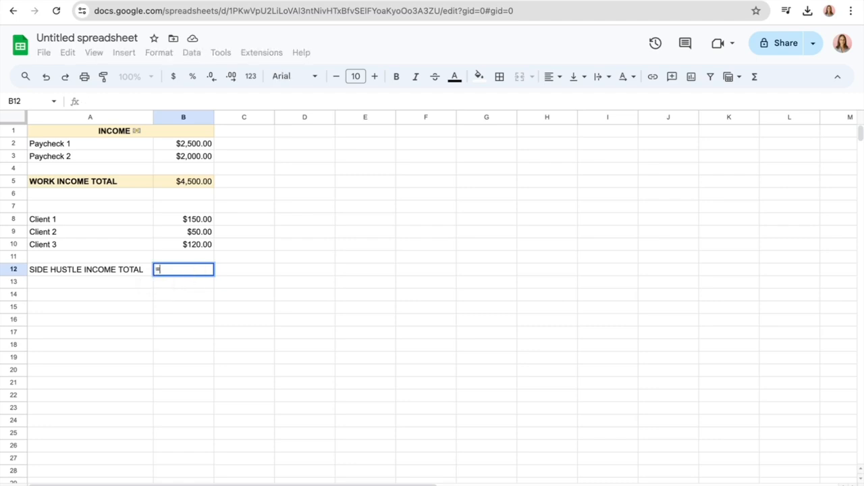
{"action": "type", "text": "SUM("}
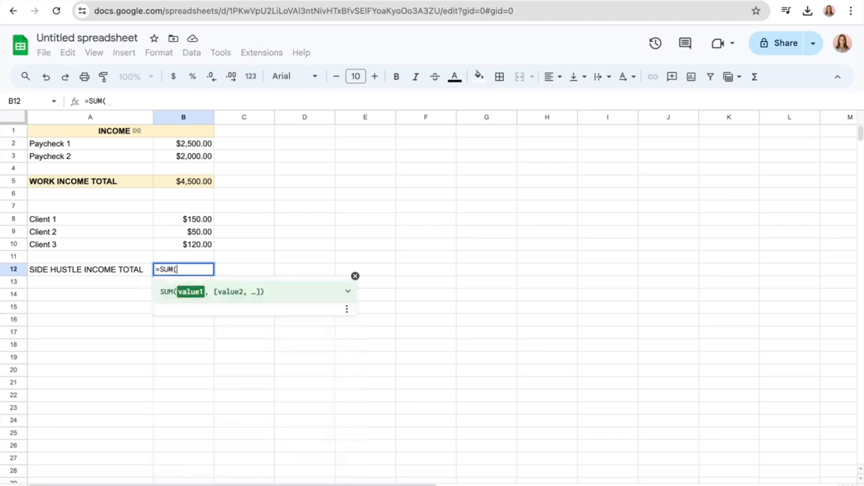
{"action": "left_click_drag", "start_coordinate": [204, 223], "coordinate": [204, 247]}
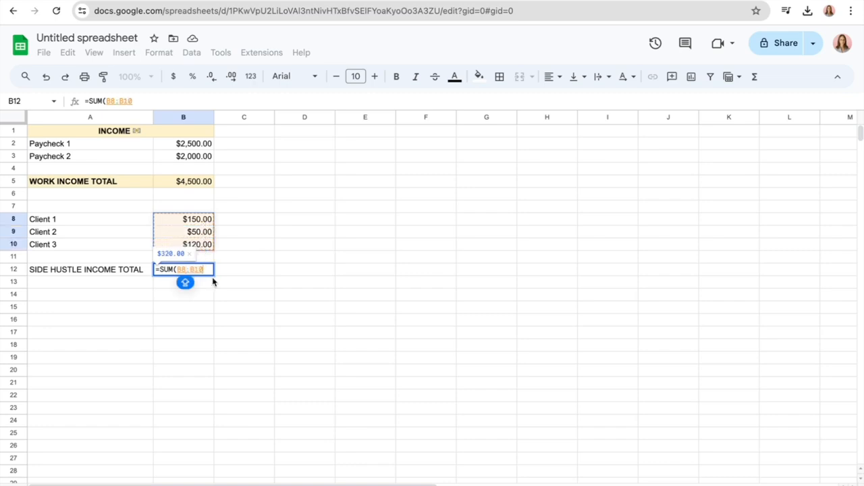
{"action": "key", "text": "Return"}
{"action": "left_click", "coordinate": [228, 309]}
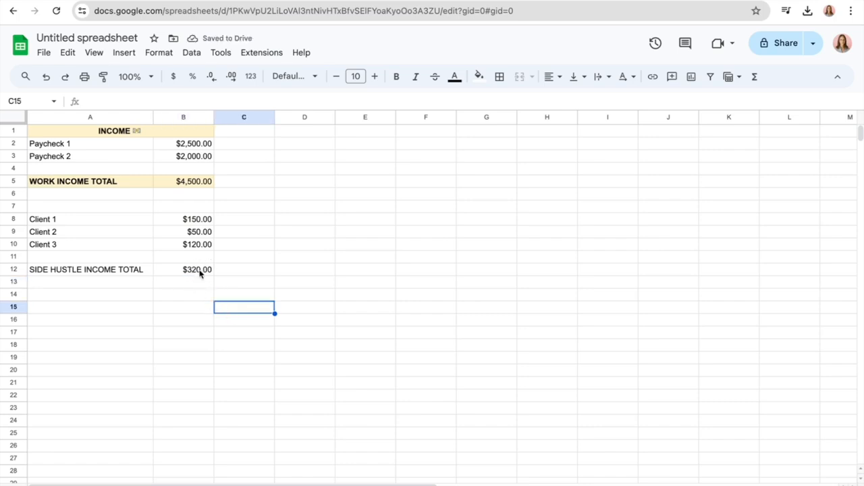
Step: Enter the labels Tip from project 1 and Tip from project 2 in cells A15 and A16
{"action": "left_click", "coordinate": [62, 297]}
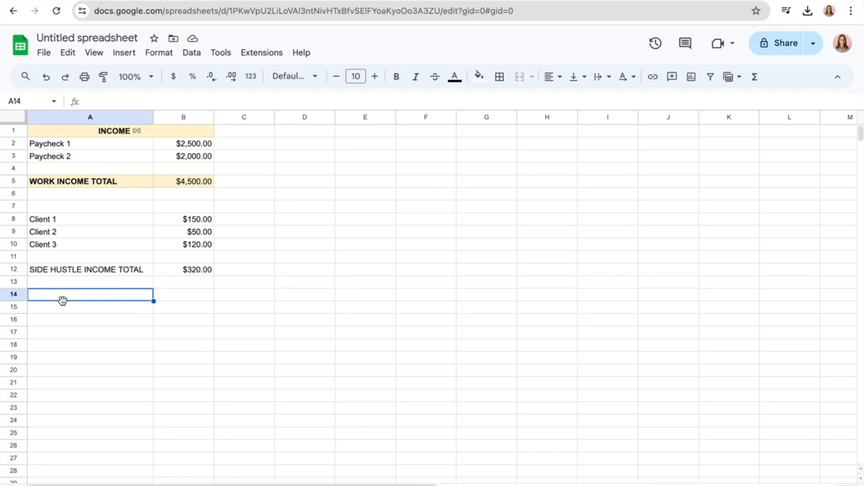
{"action": "left_click", "coordinate": [61, 283]}
{"action": "left_click", "coordinate": [60, 298]}
{"action": "left_click", "coordinate": [59, 311]}
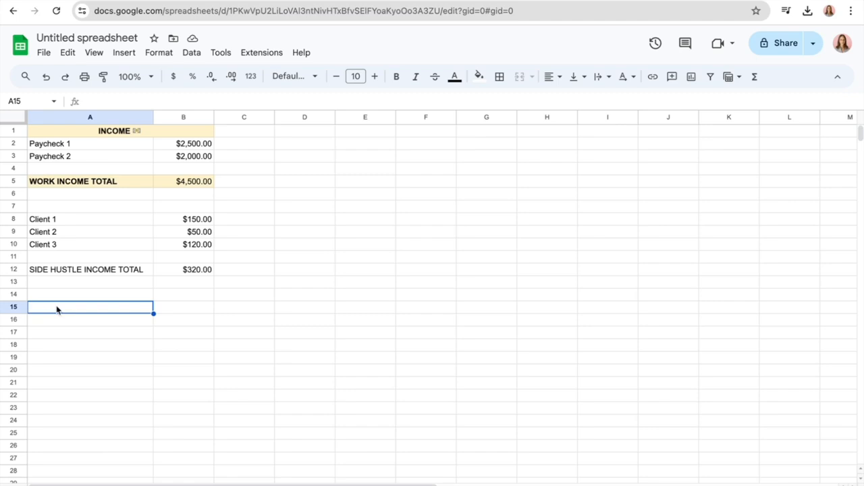
{"action": "type", "text": "Tip "}
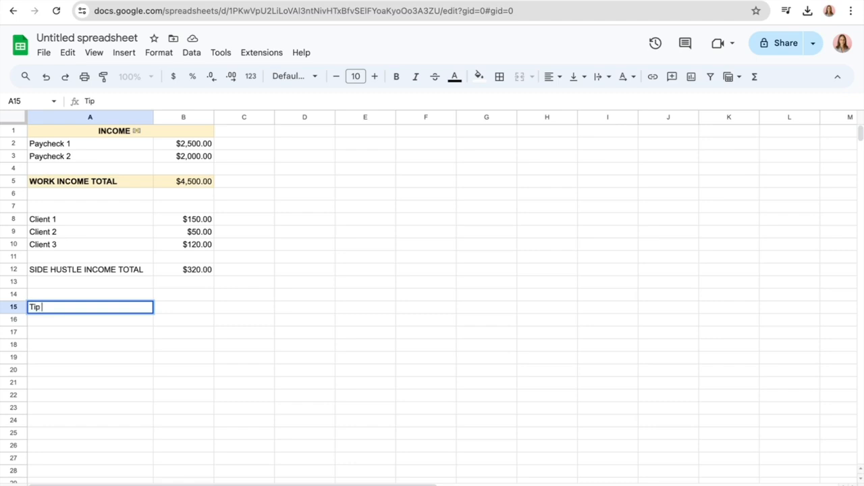
{"action": "type", "text": "from project 1"}
{"action": "key", "text": "Return"}
{"action": "type", "text": "T"}
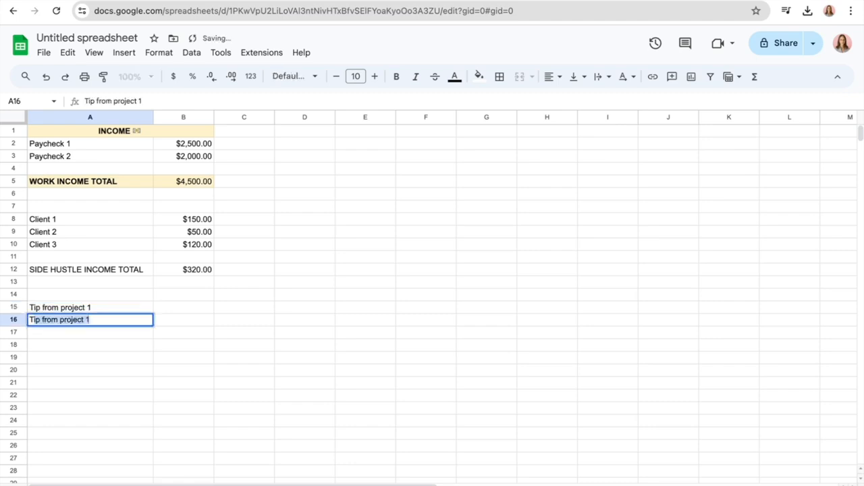
{"action": "type", "text": "ip from project 2"}
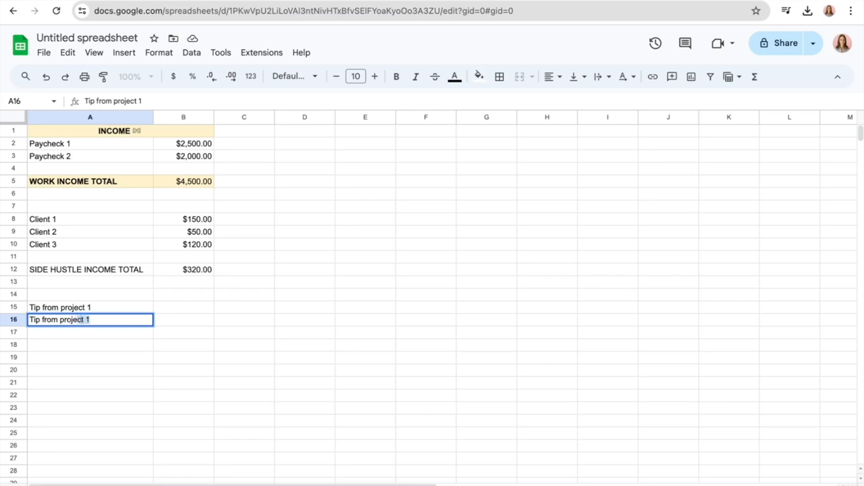
Step: Enter the tip amounts 15 and 10 in cells B15 and B16
{"action": "left_click", "coordinate": [183, 307]}
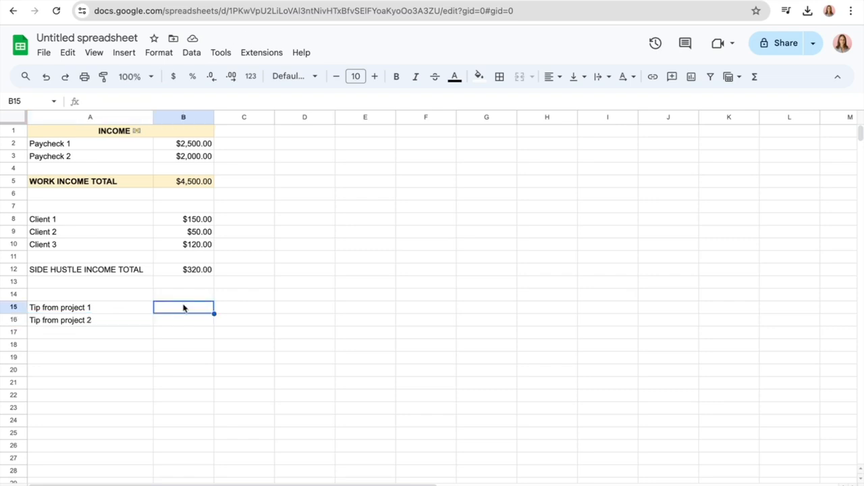
{"action": "type", "text": "15"}
{"action": "key", "text": "Return"}
{"action": "type", "text": "10"}
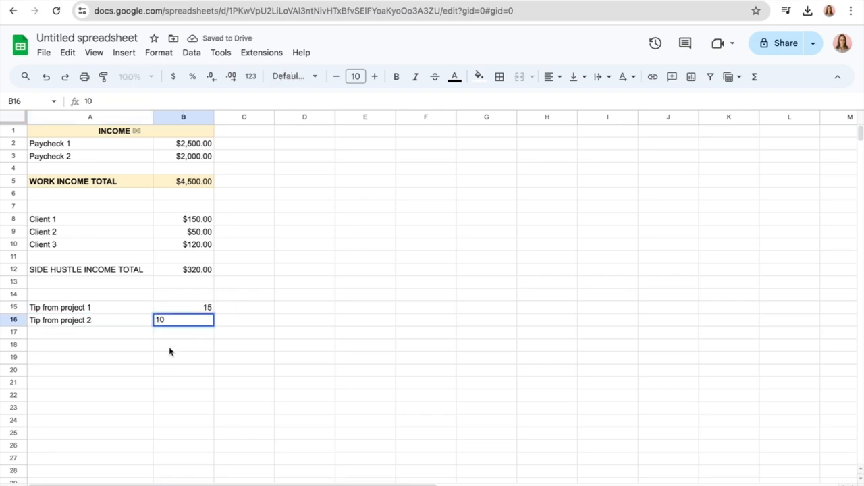
Step: Confirm the last tip amount and enter the label OTHER INCOME TOTAL in cell A18
{"action": "key", "text": "Return"}
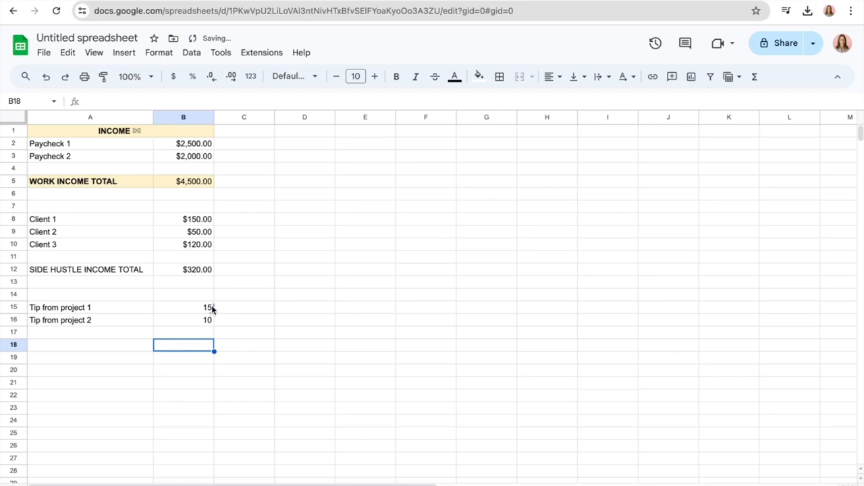
{"action": "left_click", "coordinate": [41, 335]}
{"action": "left_click", "coordinate": [66, 347]}
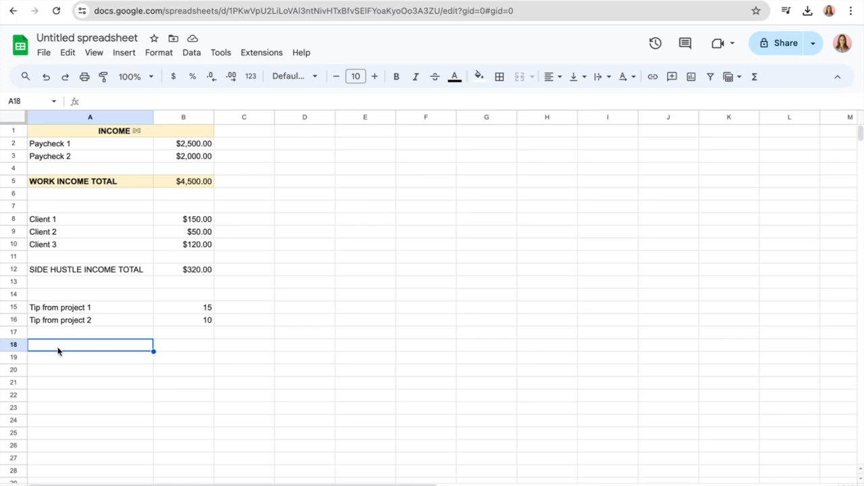
{"action": "type", "text": "OTHER INCOME TOTAL"}
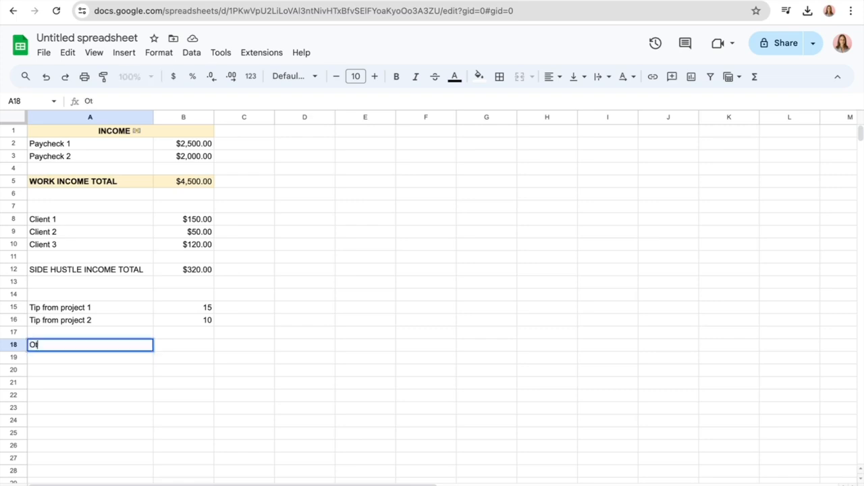
{"action": "key", "text": "Tab"}
Step: Format the tip amounts in B15:B16 as Currency with two decimals
{"action": "left_click", "coordinate": [189, 370]}
{"action": "left_click", "coordinate": [178, 351]}
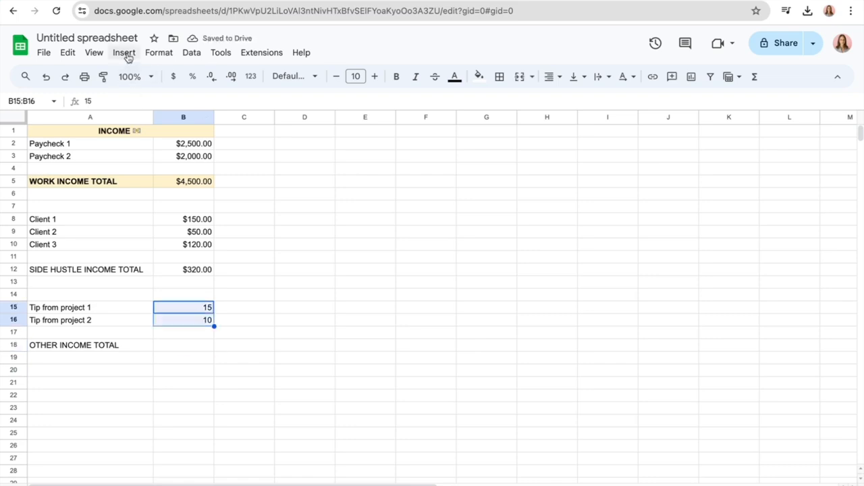
{"action": "left_click", "coordinate": [126, 53]}
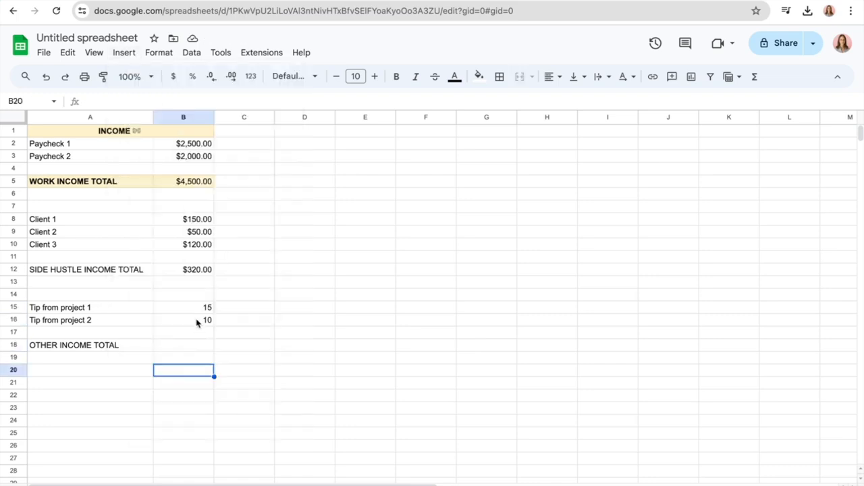
{"action": "left_click_drag", "start_coordinate": [196, 308], "coordinate": [195, 320]}
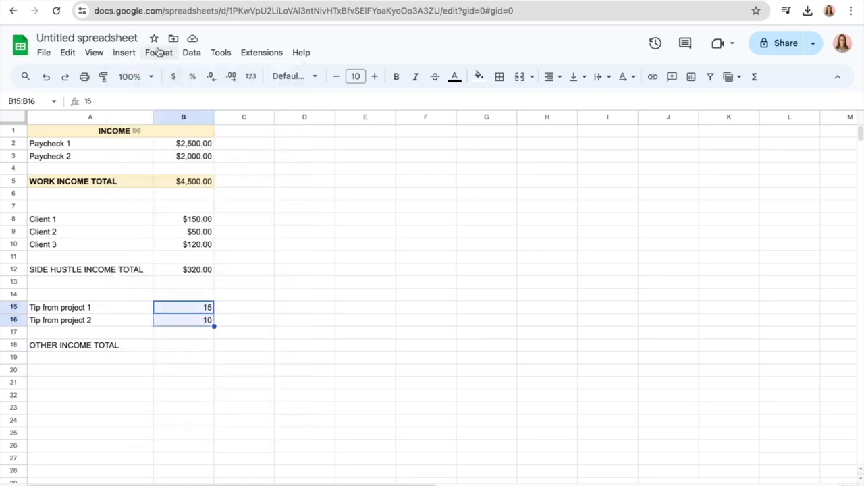
Step: Total the tip amounts in cell B18 with a SUM formula over B15:B16
{"action": "type", "text": "=SUM("}
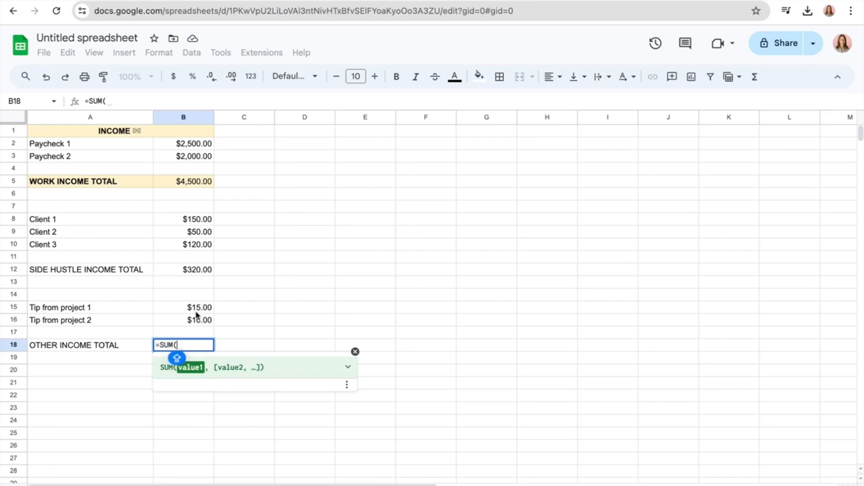
{"action": "left_click", "coordinate": [199, 308]}
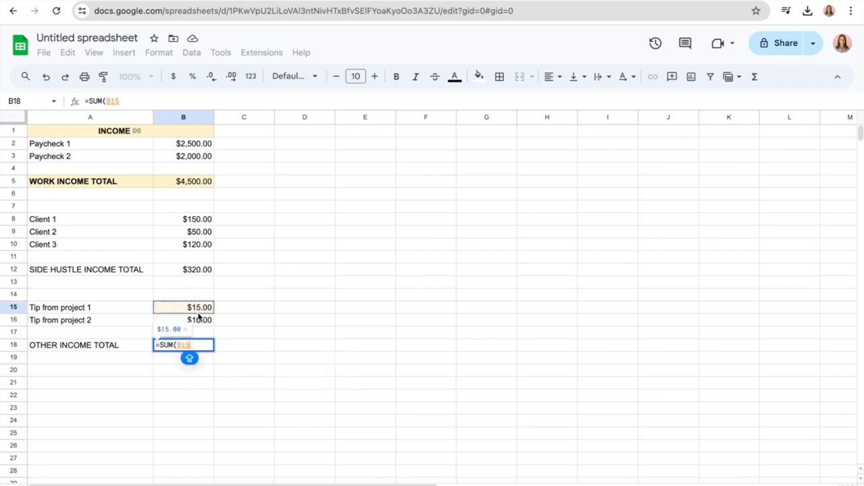
{"action": "left_click_drag", "start_coordinate": [199, 316], "coordinate": [199, 321]}
{"action": "key", "text": "Return"}
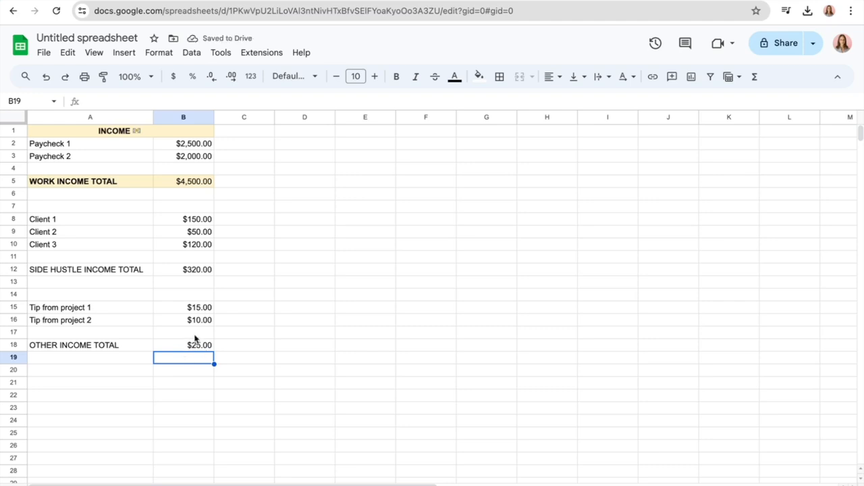
Step: Insert one blank row above row 17, directly below the Tip from project 2 entry
{"action": "left_click", "coordinate": [91, 331]}
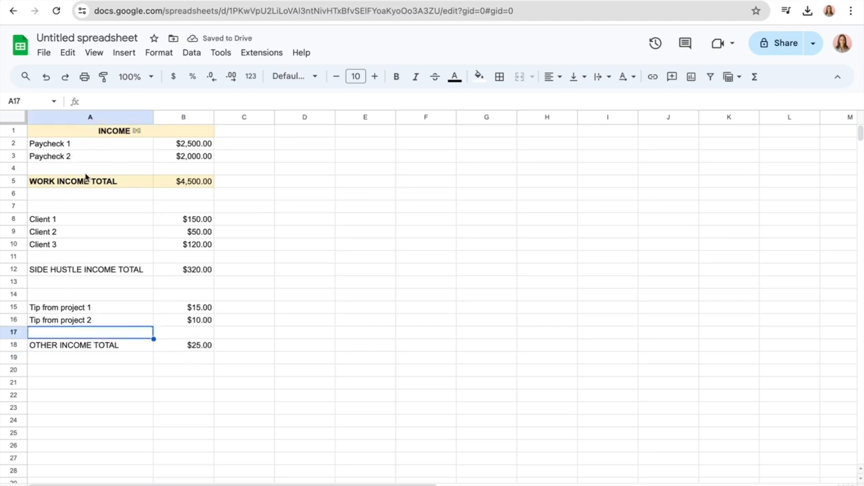
{"action": "left_click", "coordinate": [79, 262]}
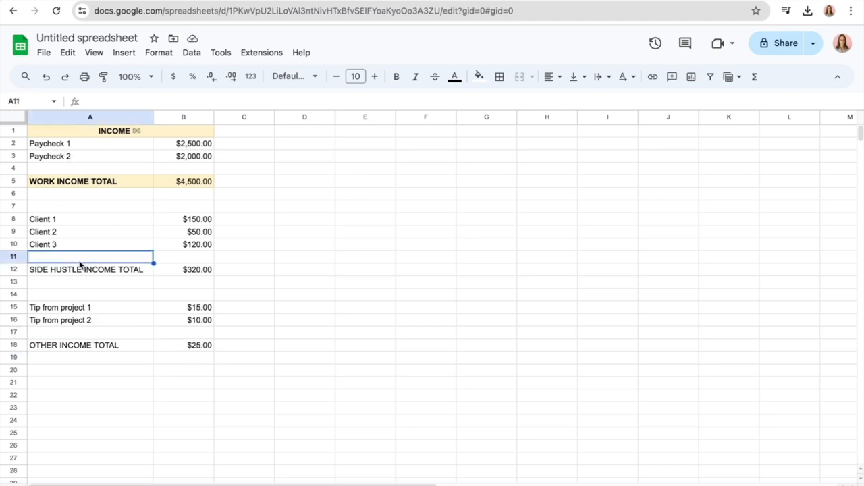
{"action": "left_click", "coordinate": [74, 331]}
{"action": "left_click", "coordinate": [72, 371]}
{"action": "left_click", "coordinate": [58, 333]}
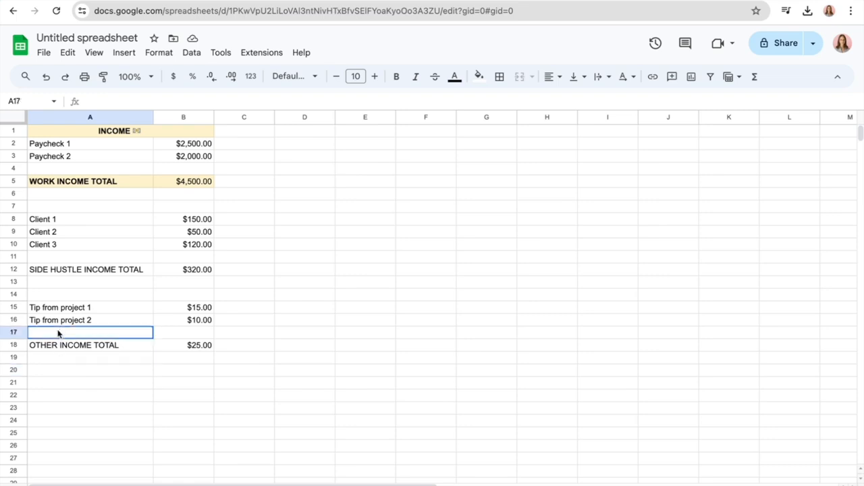
{"action": "right_click", "coordinate": [58, 333]}
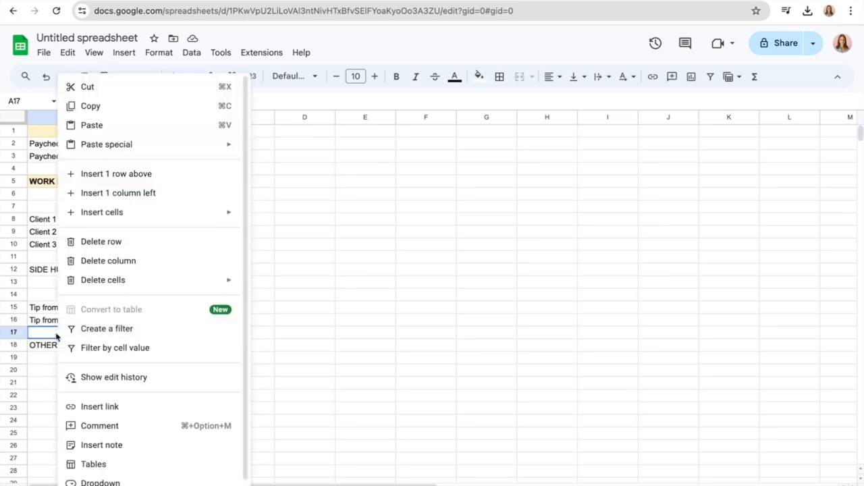
{"action": "left_click", "coordinate": [50, 335]}
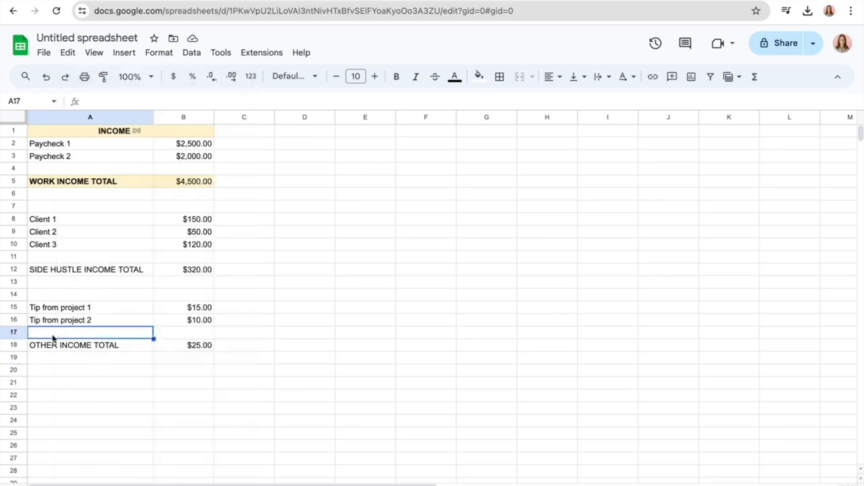
{"action": "right_click", "coordinate": [53, 338]}
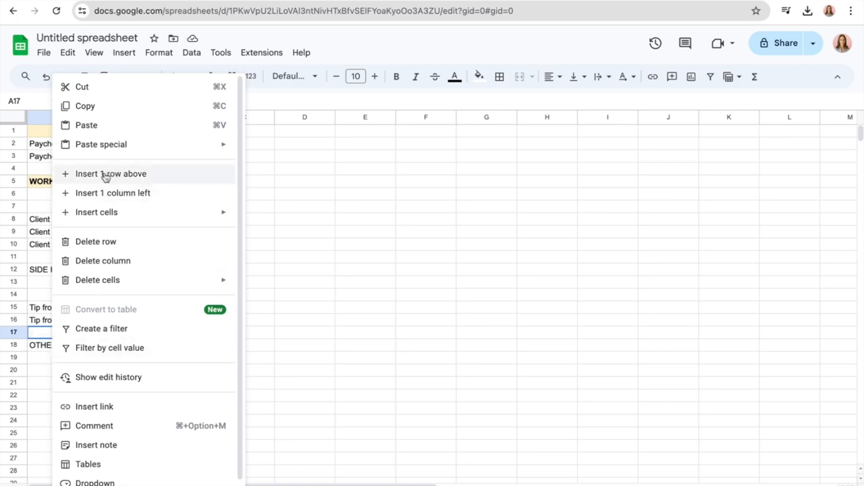
{"action": "left_click", "coordinate": [151, 181]}
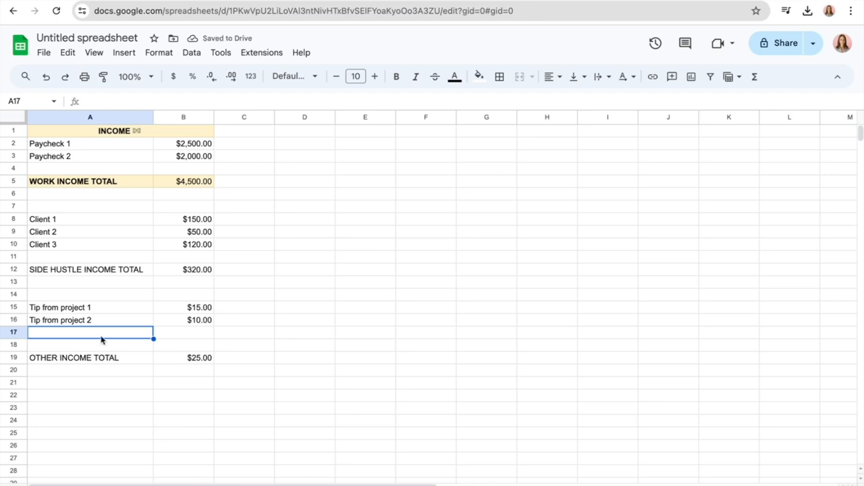
Step: Enter the label Tip from project 3 in cell A17 and its amount 20 in B17
{"action": "type", "text": "Tip from project 3"}
{"action": "key", "text": "Tab"}
{"action": "type", "text": "20"}
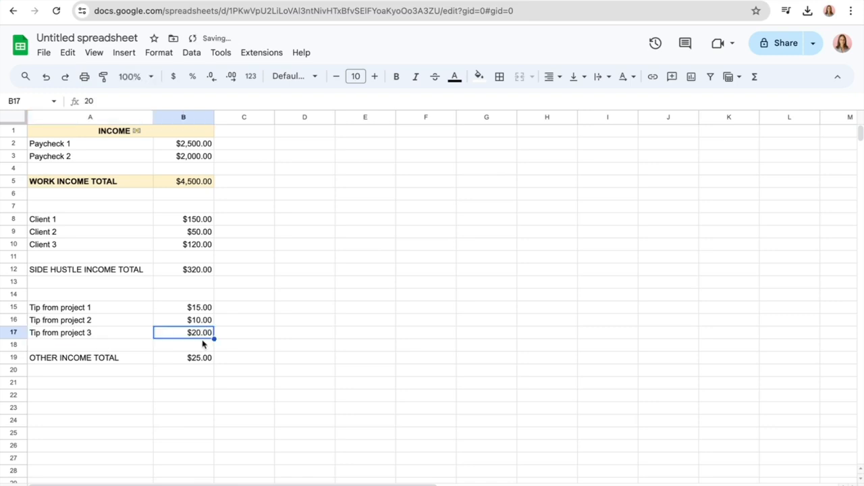
{"action": "left_click", "coordinate": [255, 336]}
Step: Replace the other income total in cell B19 with a SUM formula over B15:B17
{"action": "left_click", "coordinate": [189, 358]}
{"action": "double_click", "coordinate": [189, 358]}
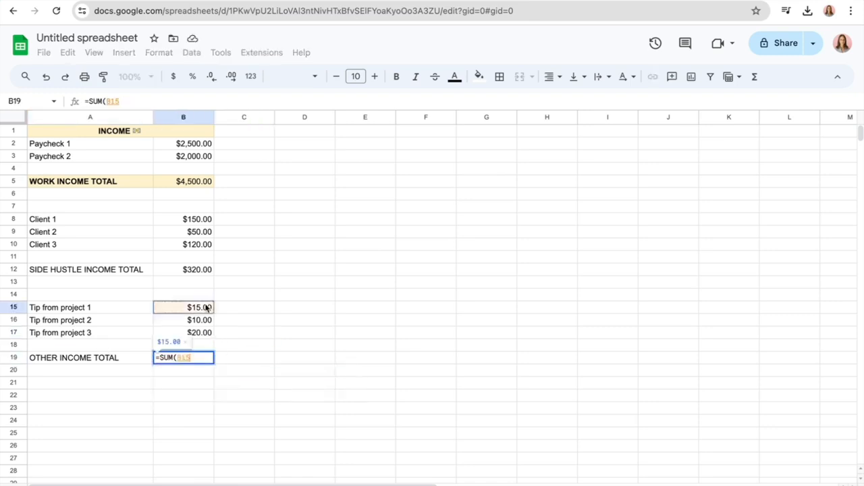
{"action": "left_click_drag", "start_coordinate": [202, 307], "coordinate": [207, 333]}
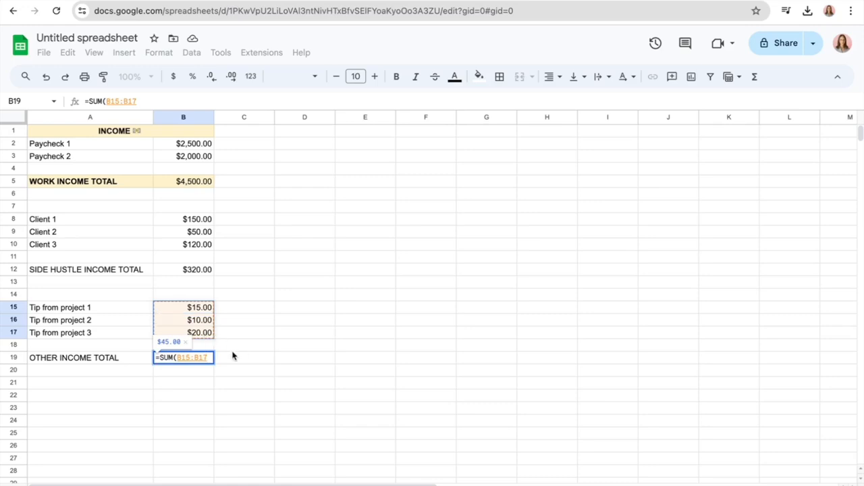
{"action": "key", "text": "Return"}
{"action": "left_click", "coordinate": [194, 306]}
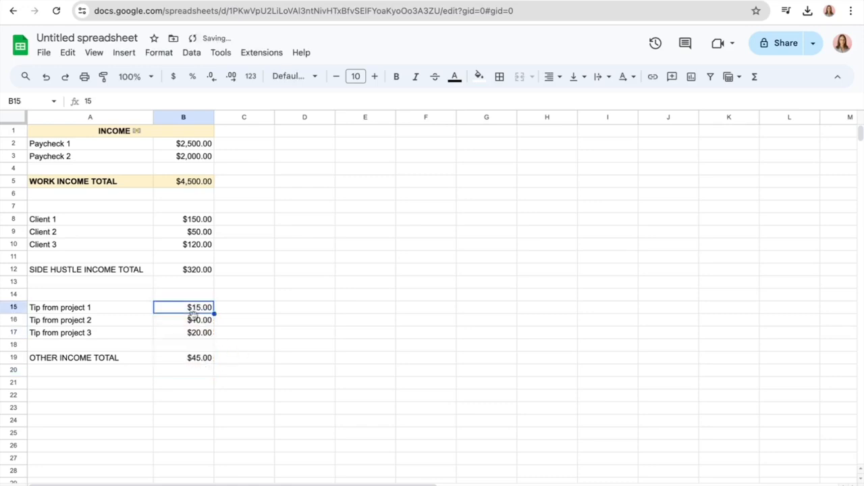
{"action": "left_click", "coordinate": [197, 346]}
{"action": "left_click", "coordinate": [200, 370]}
Step: Try inserting one blank row above row 11, below Client 3, and undo the insertion
{"action": "left_click", "coordinate": [56, 246]}
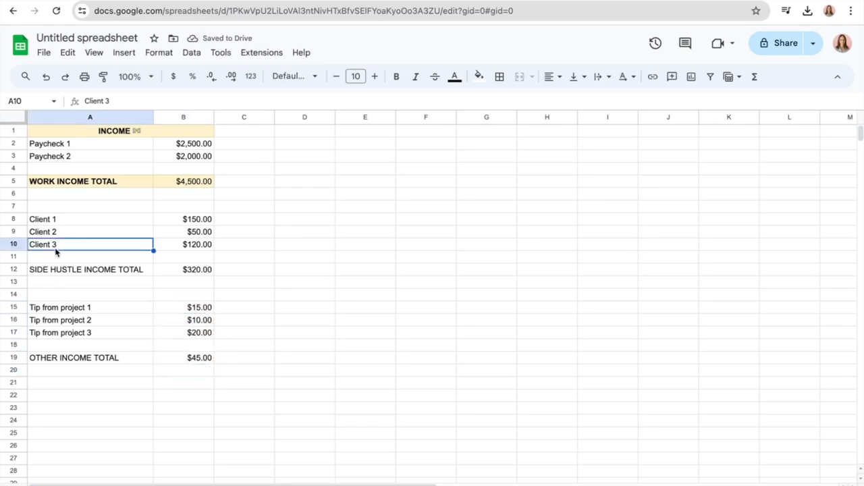
{"action": "left_click_drag", "start_coordinate": [57, 250], "coordinate": [56, 257]}
{"action": "key", "text": "ctrl+z"}
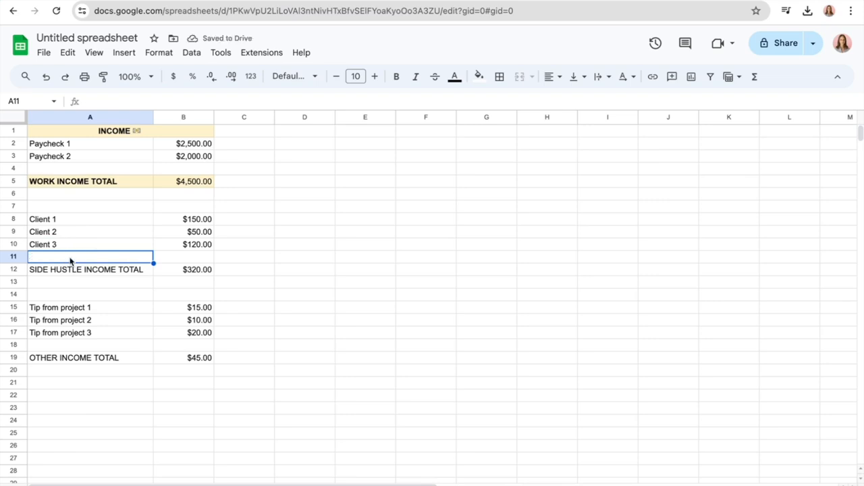
{"action": "right_click", "coordinate": [70, 261]}
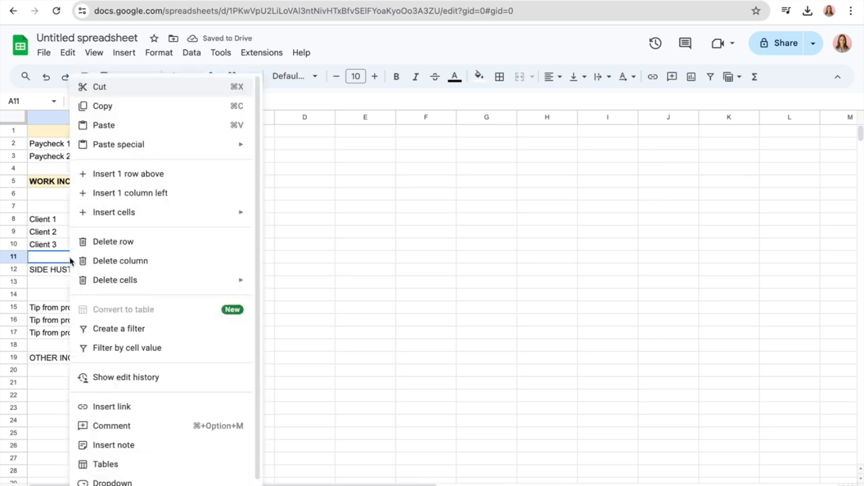
{"action": "left_click", "coordinate": [123, 176]}
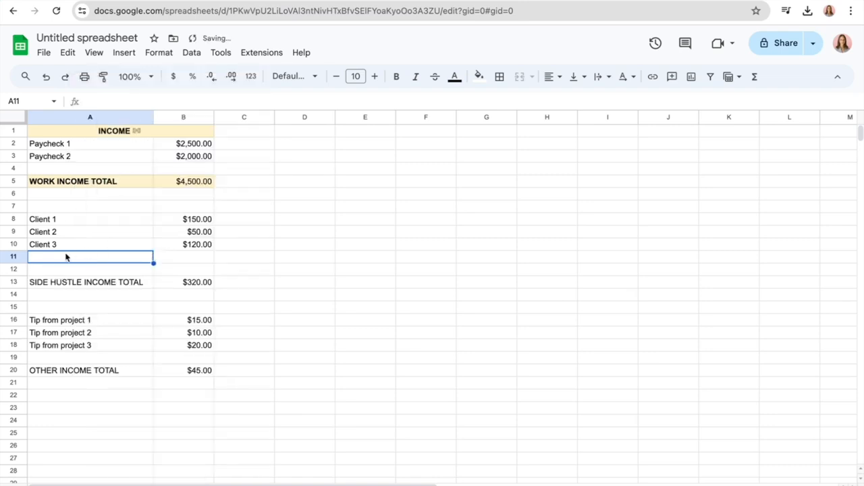
{"action": "key", "text": "ctrl+z"}
{"action": "left_click", "coordinate": [241, 346]}
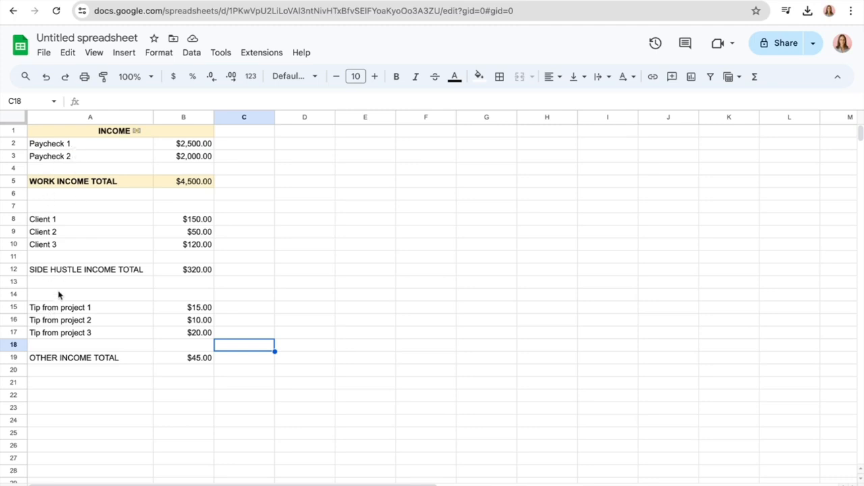
Step: Enter the label OVERALL INCOME TOTAL in cell A22
{"action": "left_click", "coordinate": [58, 393]}
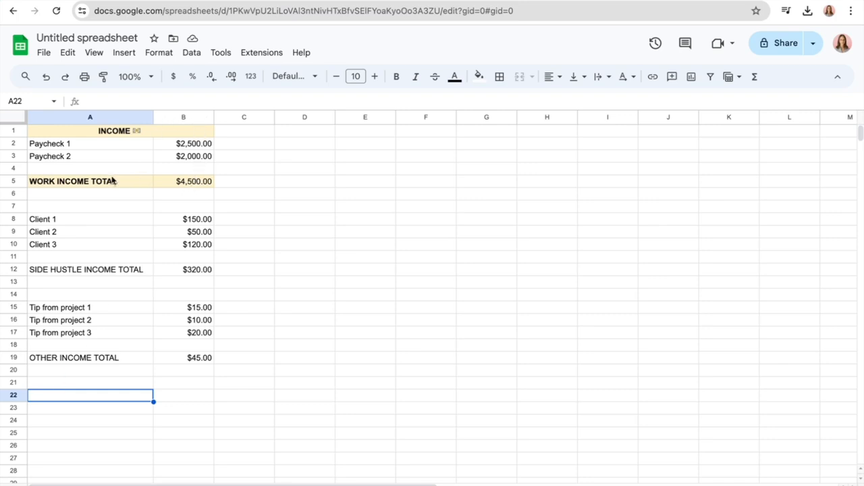
{"action": "left_click", "coordinate": [67, 373]}
{"action": "left_click", "coordinate": [67, 389]}
{"action": "left_click", "coordinate": [65, 404]}
{"action": "type", "text": "OVER"}
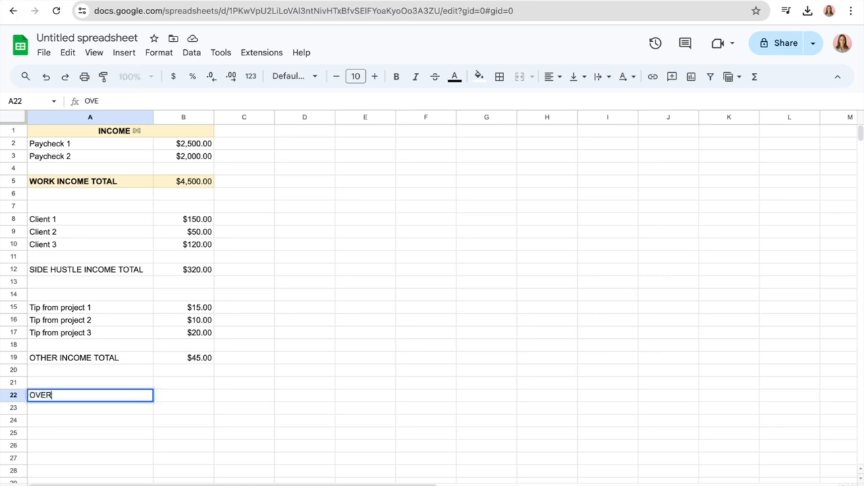
{"action": "type", "text": "ALL INCOME TOTAL"}
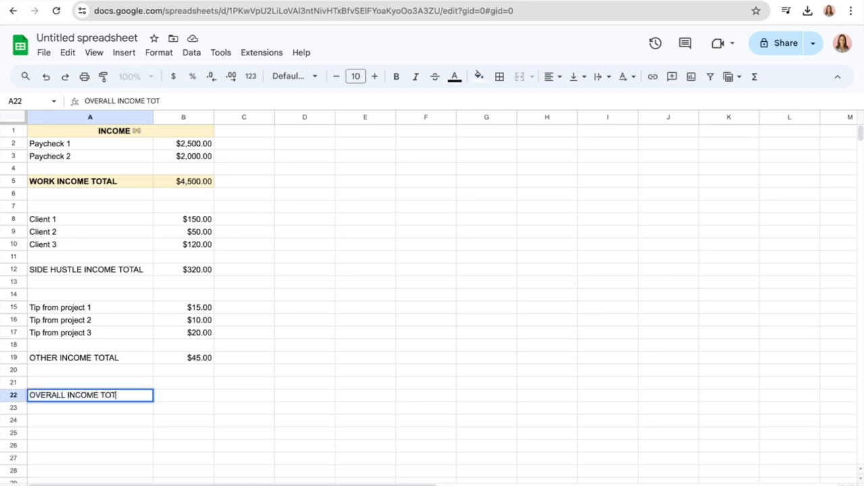
{"action": "key", "text": "Tab"}
Step: Add up the three group totals in cell B22 with a SUM formula of B5, B12 and B19
{"action": "type", "text": "="}
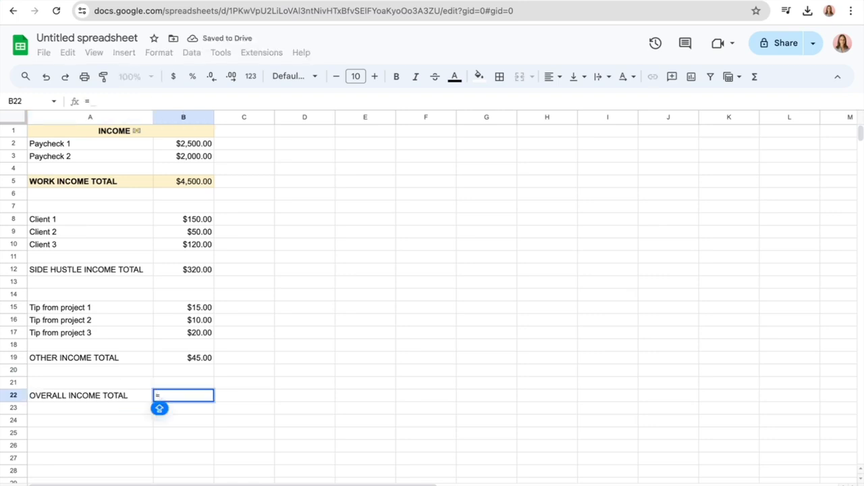
{"action": "type", "text": "SUM("}
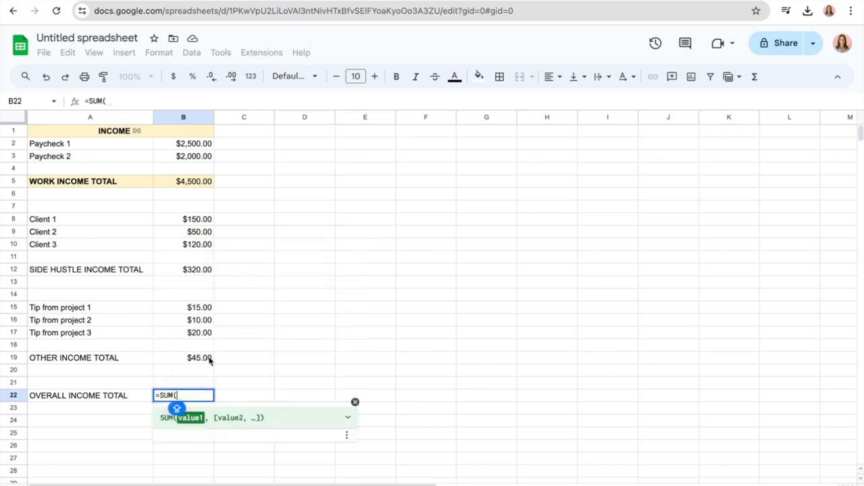
{"action": "left_click", "coordinate": [192, 182]}
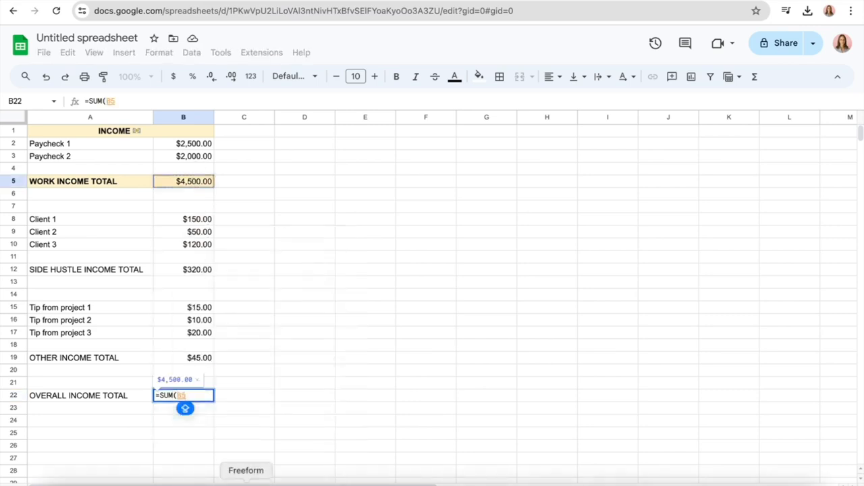
{"action": "type", "text": ","}
{"action": "left_click", "coordinate": [207, 269]}
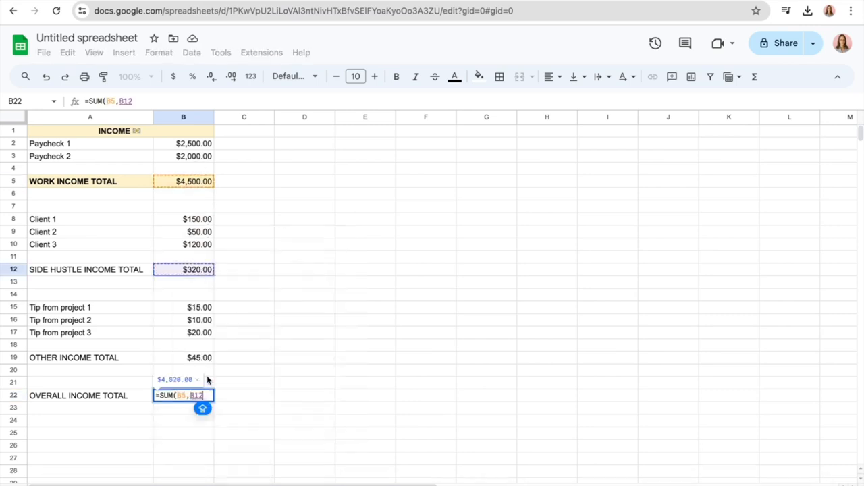
{"action": "type", "text": ","}
{"action": "left_click", "coordinate": [192, 359]}
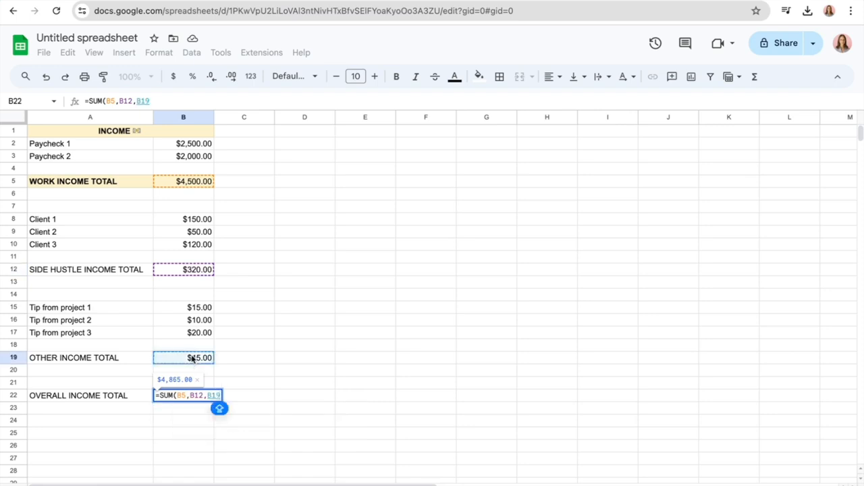
{"action": "key", "text": "Return"}
{"action": "left_click", "coordinate": [251, 383]}
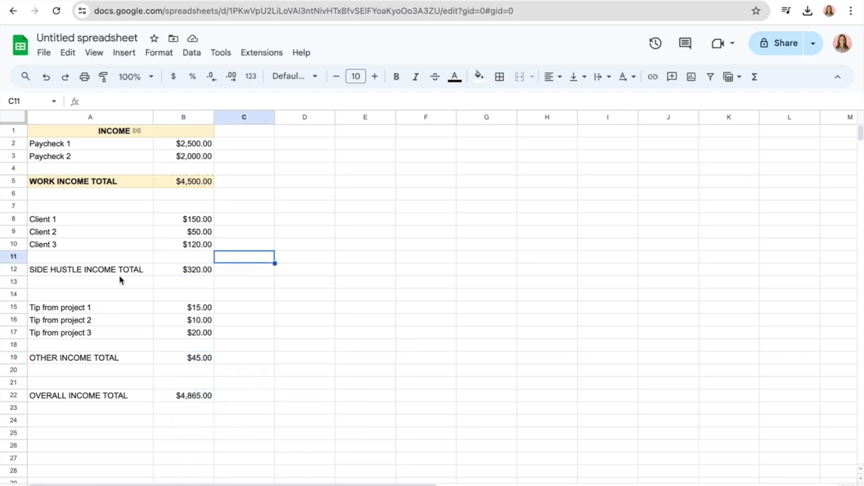
Step: Fill the side hustle, other and overall income total rows (12, 19 and 22) light yellow and make their labels bold
{"action": "left_click_drag", "start_coordinate": [68, 274], "coordinate": [170, 275]}
{"action": "left_click", "coordinate": [477, 77]}
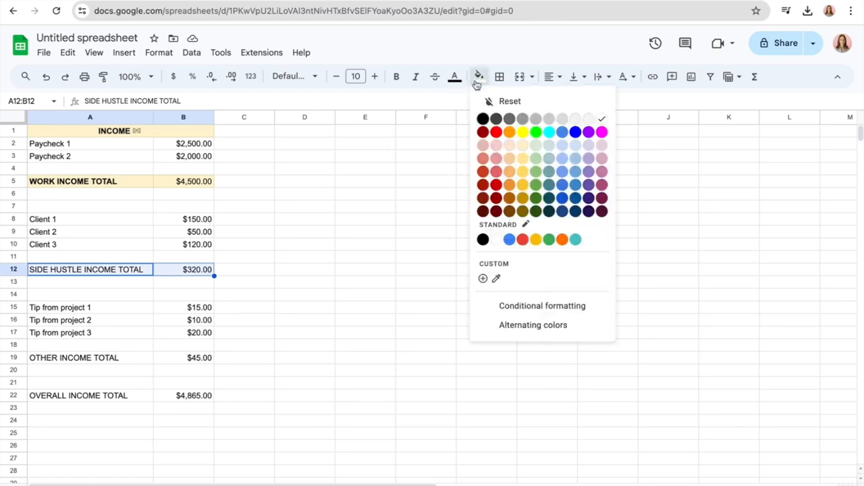
{"action": "left_click", "coordinate": [524, 145]}
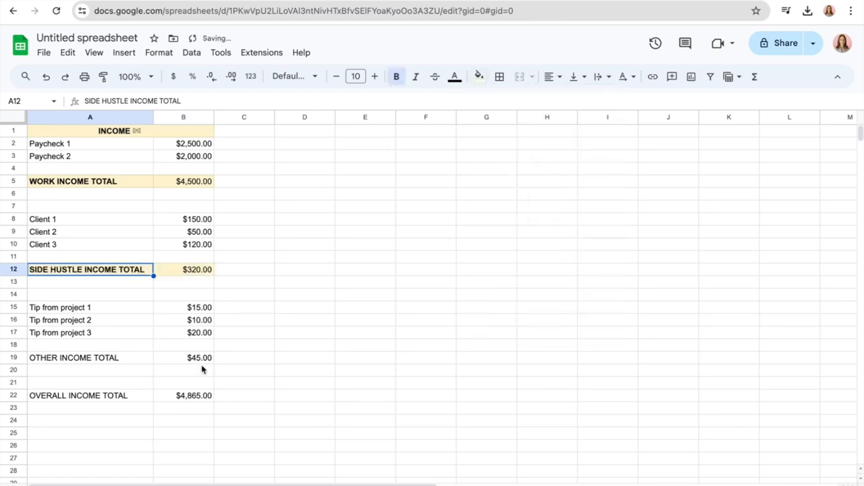
{"action": "left_click", "coordinate": [150, 399]}
Step: Put black outer borders around the income blocks A2:B5, A8:B12, A15:B19 and the overall total row A22:B22
{"action": "left_click_drag", "start_coordinate": [94, 145], "coordinate": [203, 185]}
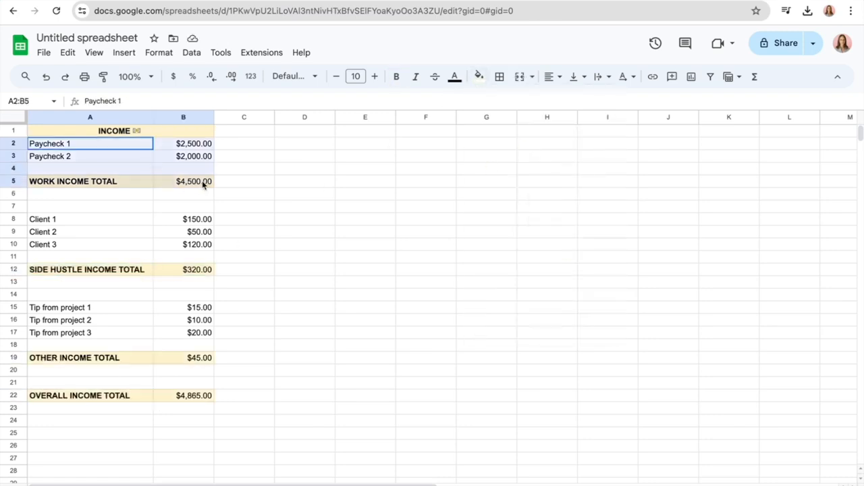
{"action": "left_click", "coordinate": [500, 78]}
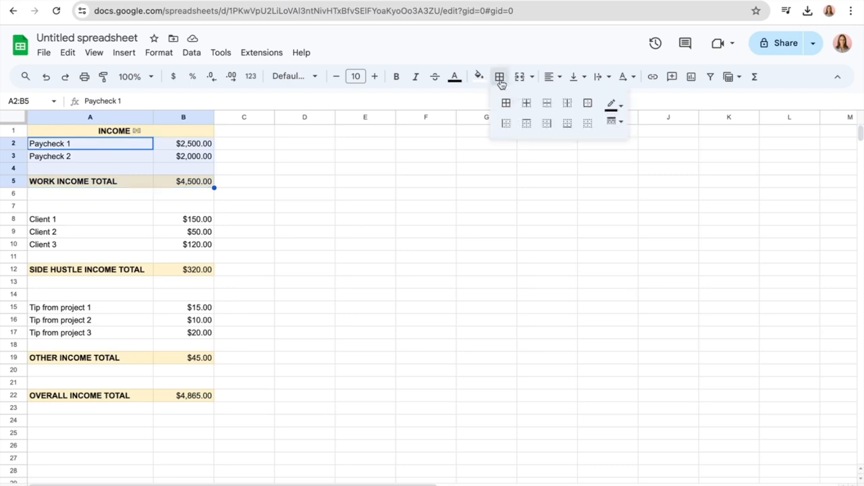
{"action": "left_click", "coordinate": [588, 106]}
{"action": "left_click_drag", "start_coordinate": [74, 219], "coordinate": [182, 274]}
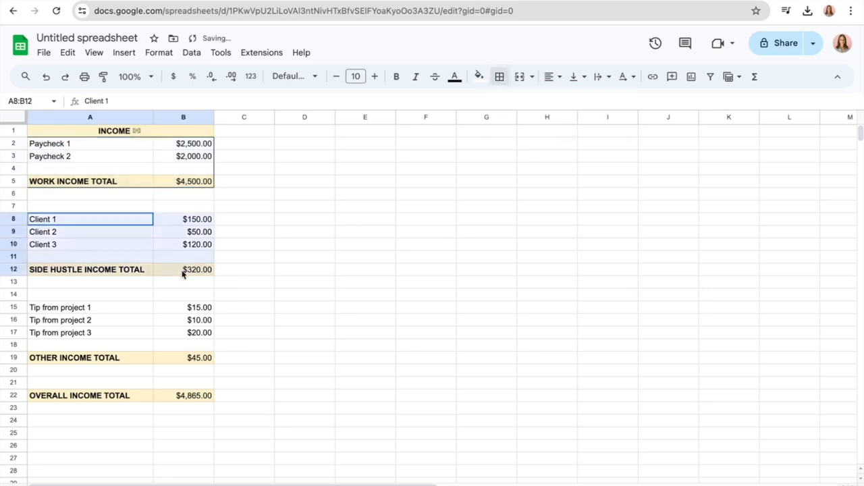
Step: Apply all borders to the income blocks A2:B5, A8:B12 and A15:B19, and fill the overall income total row light green
{"action": "left_click", "coordinate": [500, 78]}
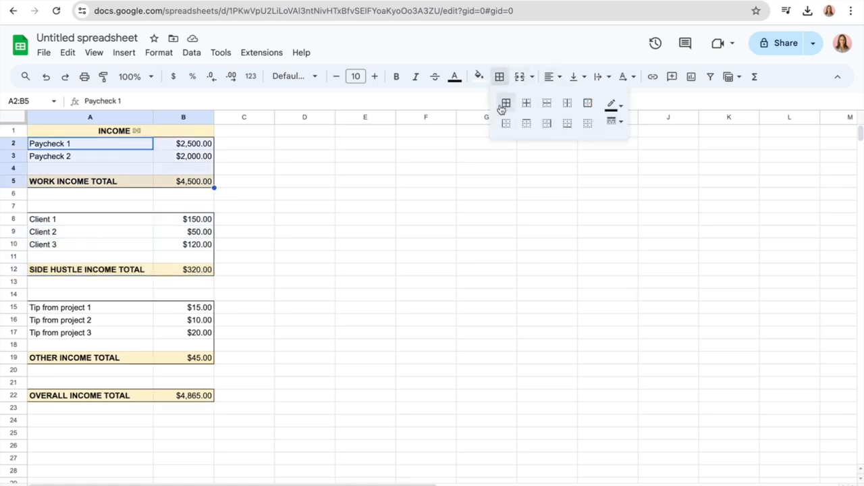
{"action": "left_click", "coordinate": [505, 104]}
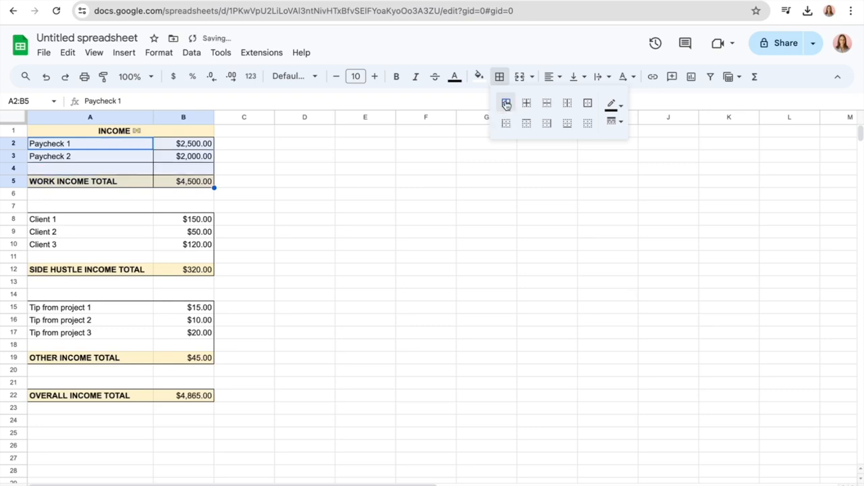
{"action": "left_click", "coordinate": [346, 184]}
{"action": "left_click_drag", "start_coordinate": [75, 223], "coordinate": [202, 270]}
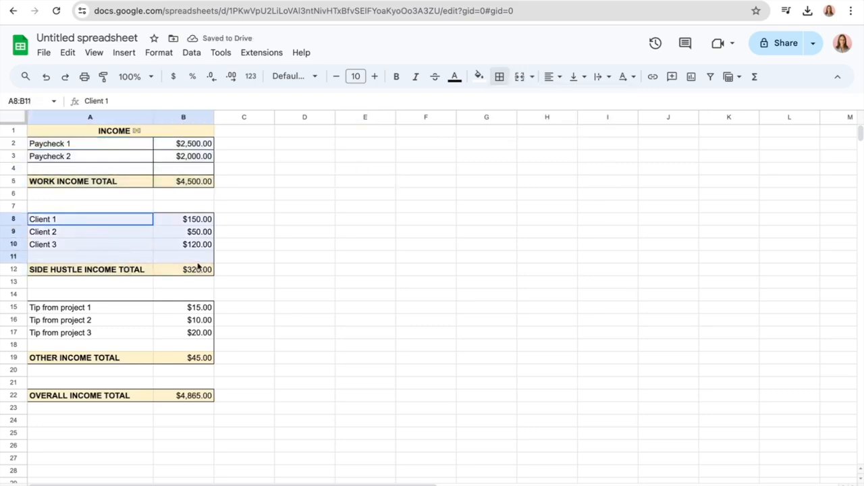
{"action": "left_click", "coordinate": [183, 449]}
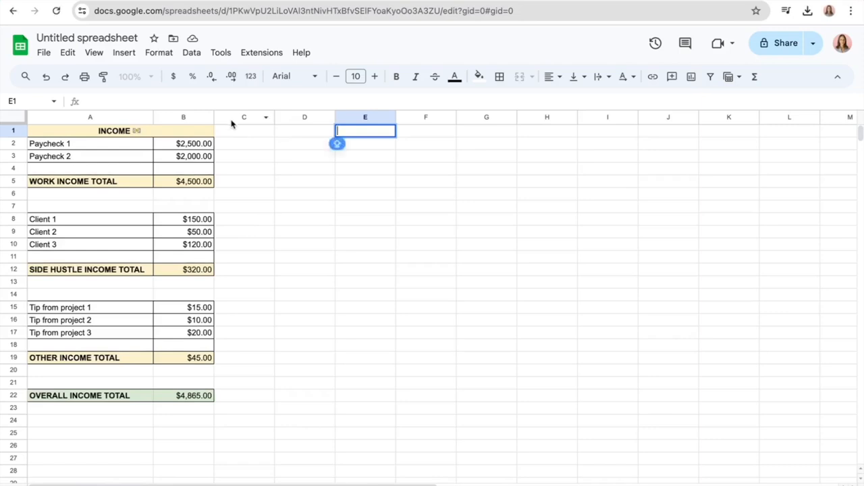
Step: Enter the section title BUDGET in cell E1
{"action": "left_click", "coordinate": [237, 119]}
{"action": "left_click", "coordinate": [285, 133]}
{"action": "left_click", "coordinate": [236, 135]}
{"action": "left_click", "coordinate": [299, 136]}
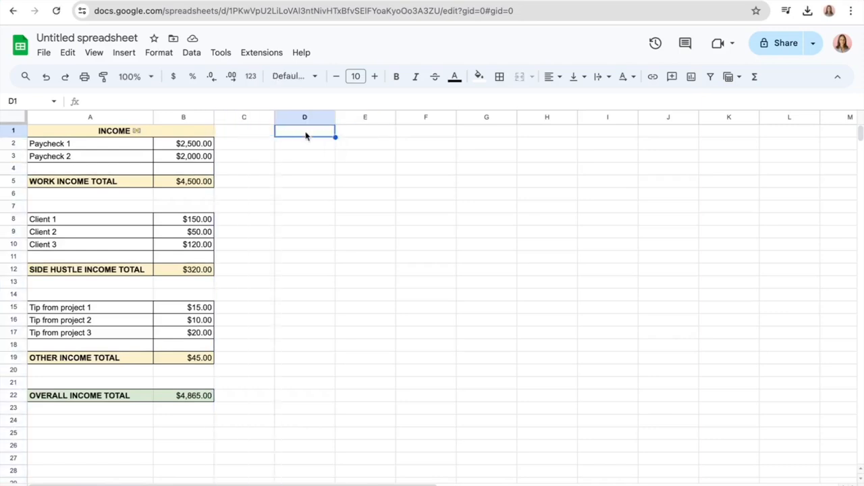
{"action": "left_click", "coordinate": [372, 136]}
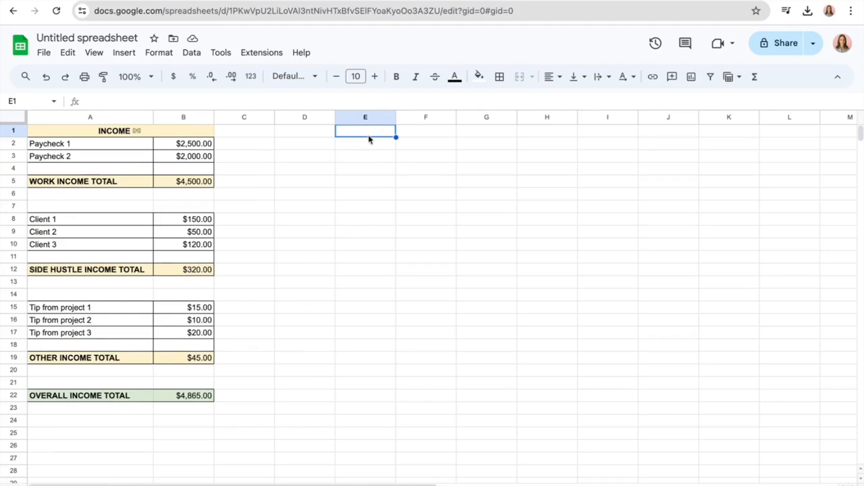
{"action": "type", "text": "BUDGET"}
{"action": "key", "text": "Return"}
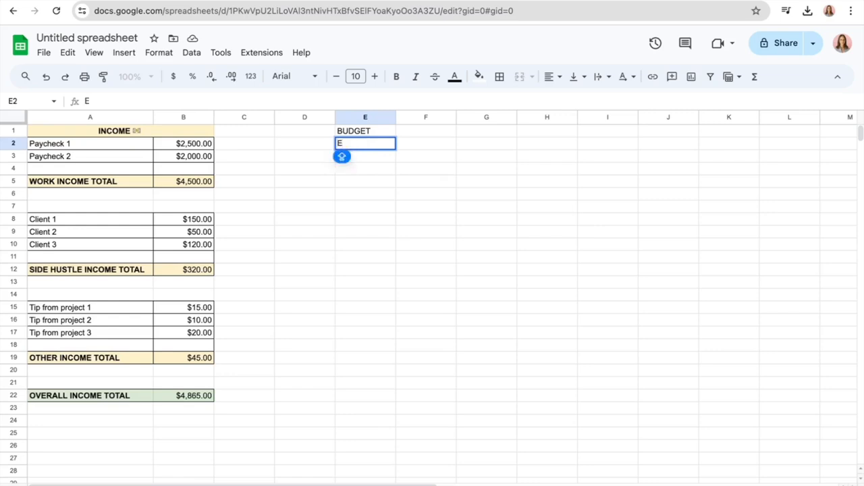
Step: Enter the column headings EXPENSE, BUDGET, ACTUAL and DIFFERENCE in cells E2 to H2
{"action": "type", "text": "XPENSE"}
{"action": "key", "text": "Tab"}
{"action": "type", "text": "BUDGET"}
{"action": "key", "text": "Tab"}
{"action": "type", "text": "ACTUAL"}
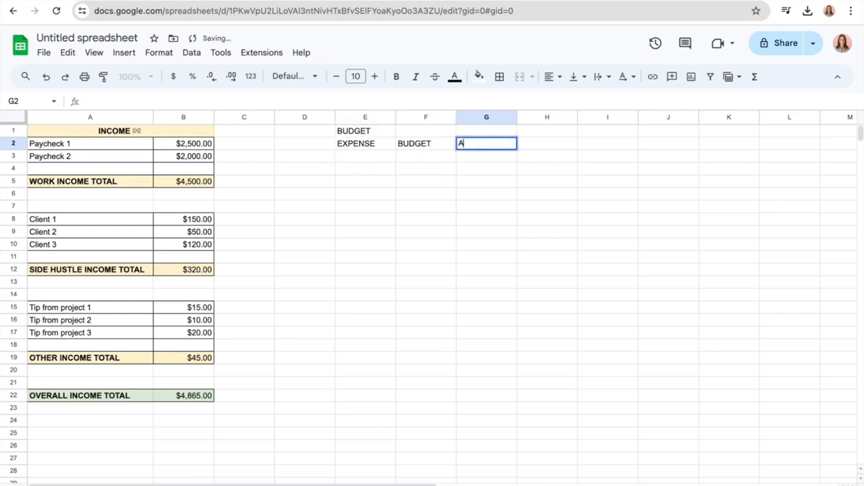
{"action": "key", "text": "Tab"}
{"action": "type", "text": "DI"}
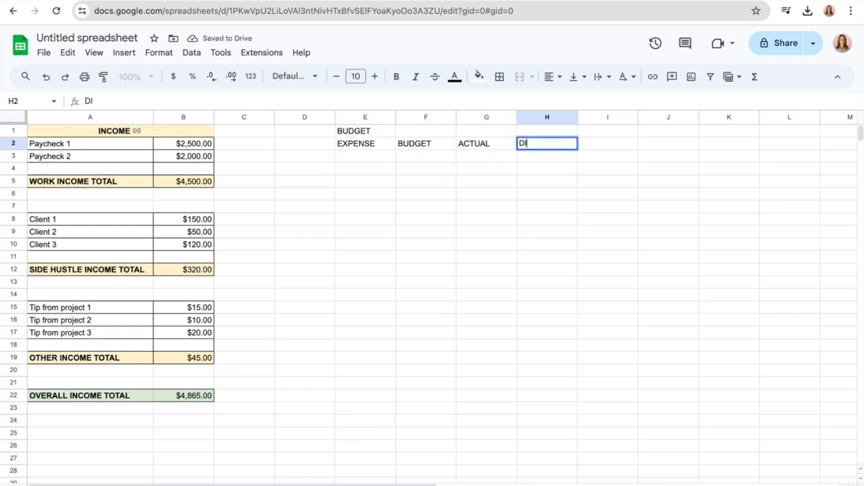
{"action": "type", "text": "FFERENCE"}
{"action": "left_click", "coordinate": [544, 196]}
Step: Merge cells E1:H1 and center the BUDGET title across them
{"action": "left_click", "coordinate": [386, 168]}
{"action": "left_click", "coordinate": [370, 135]}
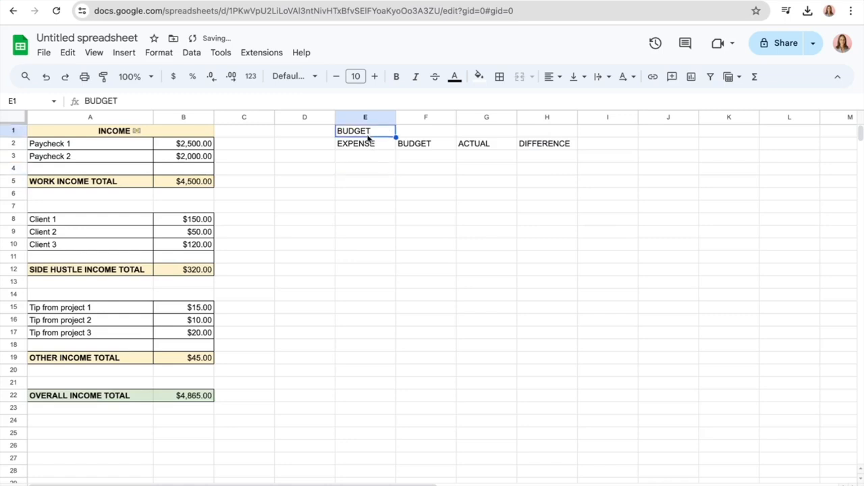
{"action": "double_click", "coordinate": [386, 131]}
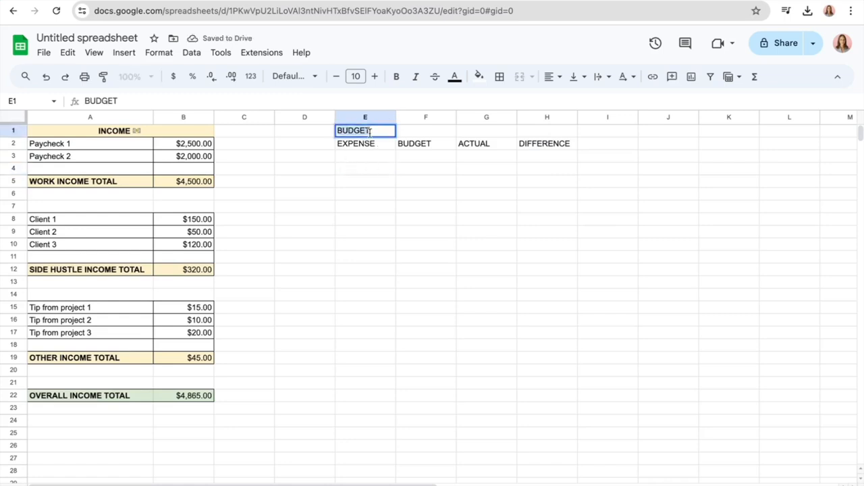
{"action": "left_click", "coordinate": [386, 167]}
{"action": "left_click_drag", "start_coordinate": [382, 131], "coordinate": [520, 132]}
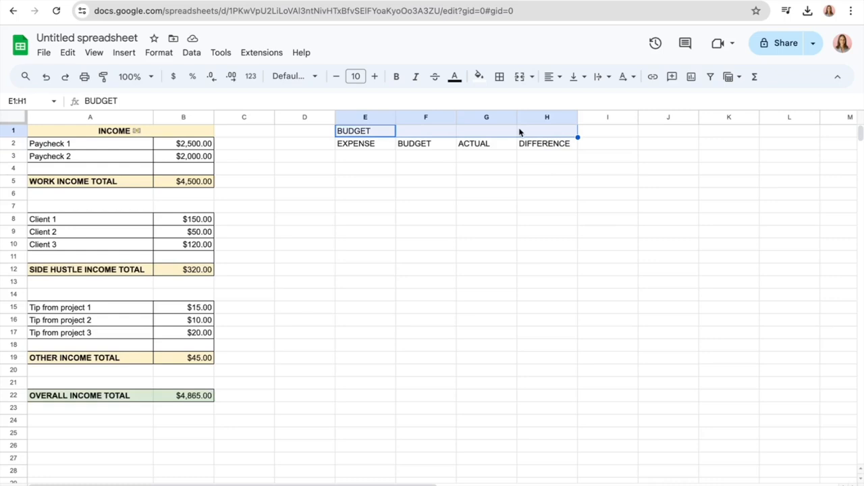
{"action": "left_click", "coordinate": [523, 80]}
{"action": "left_click", "coordinate": [552, 76]}
{"action": "left_click", "coordinate": [571, 98]}
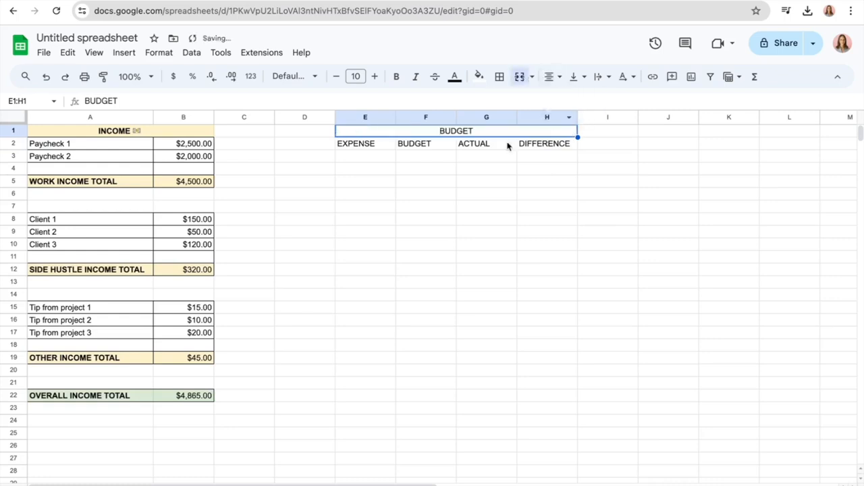
Step: Fill the merged BUDGET title cell light blue and make the title and the row 2 column headings bold
{"action": "left_click", "coordinate": [478, 77]}
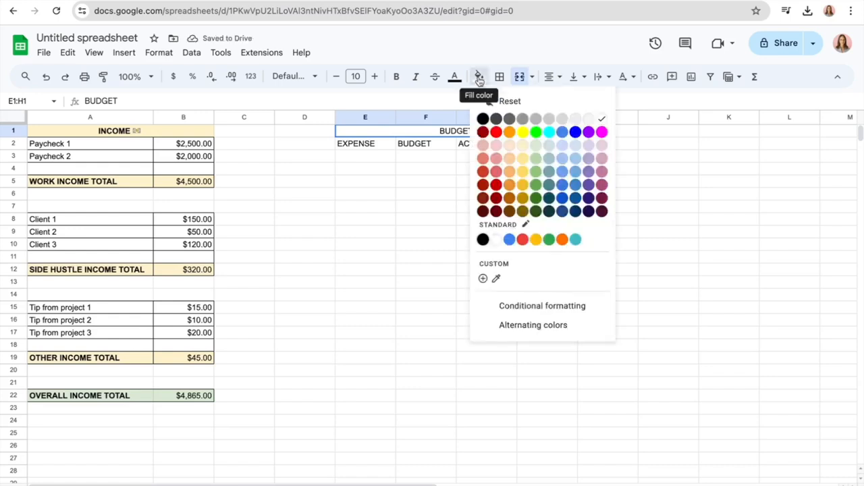
{"action": "left_click", "coordinate": [549, 146]}
{"action": "left_click", "coordinate": [550, 149], "text": "shift"}
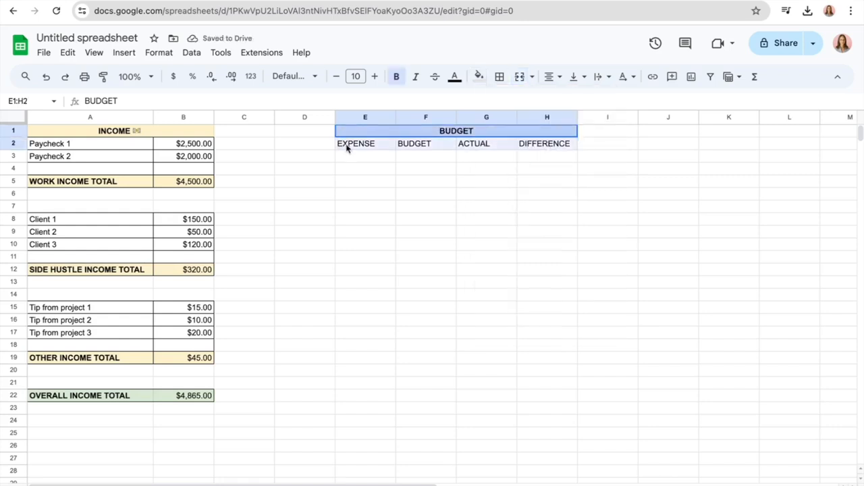
{"action": "left_click_drag", "start_coordinate": [346, 144], "coordinate": [376, 148]}
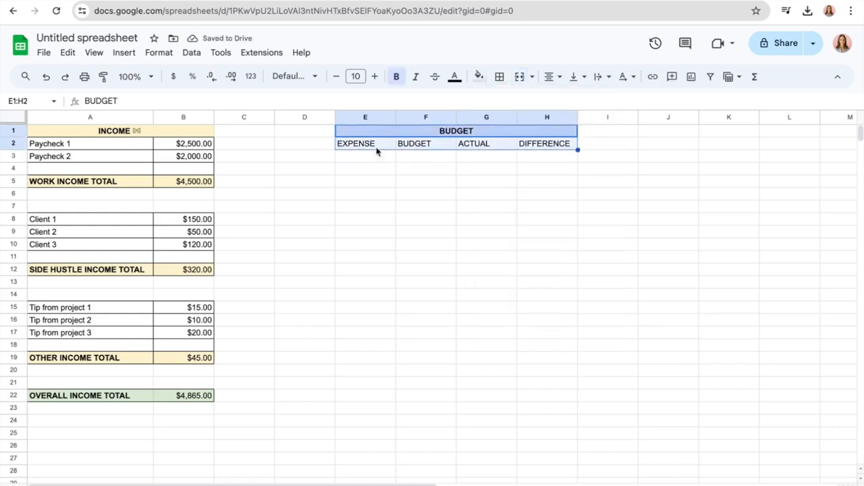
{"action": "left_click", "coordinate": [399, 79]}
{"action": "left_click", "coordinate": [398, 79]}
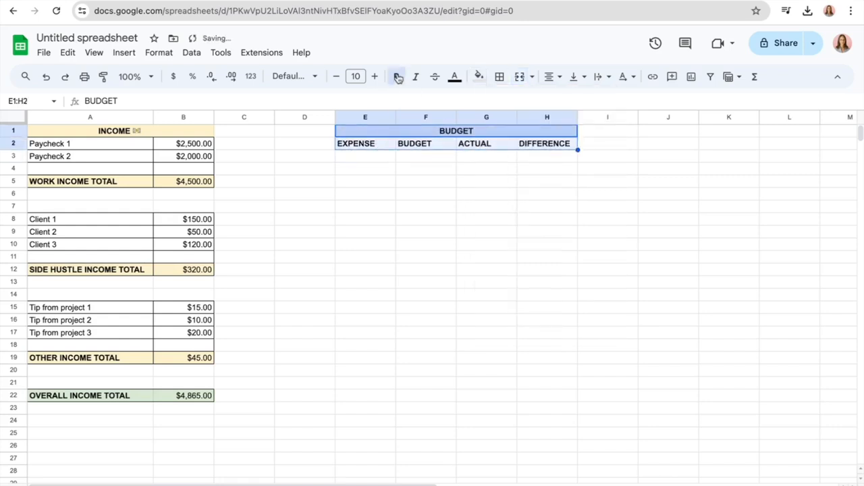
{"action": "left_click", "coordinate": [401, 181]}
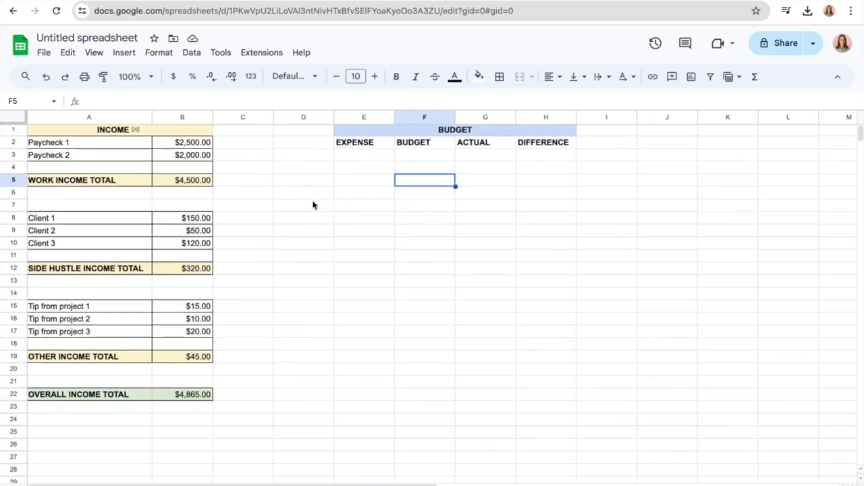
Step: List the expenses Rent and Utilities in cells E3 and E4
{"action": "left_click", "coordinate": [345, 145]}
{"action": "key", "text": "Down"}
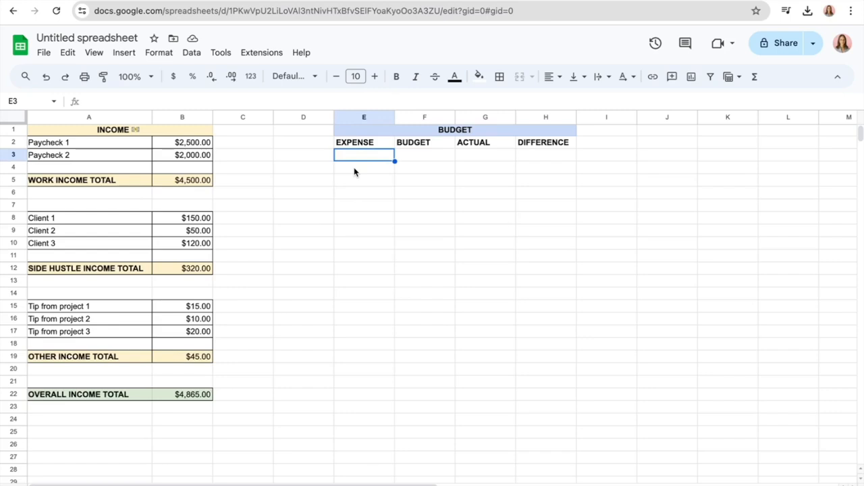
{"action": "type", "text": "Re"}
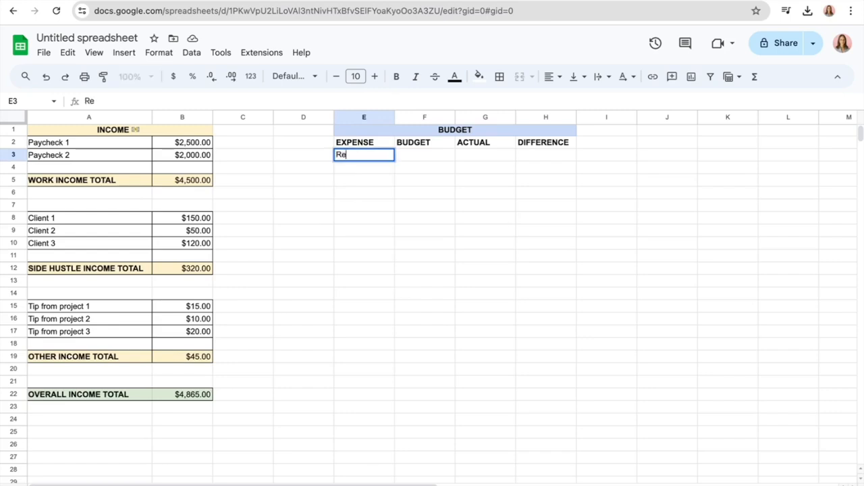
{"action": "type", "text": "nt"}
{"action": "left_click", "coordinate": [352, 174]}
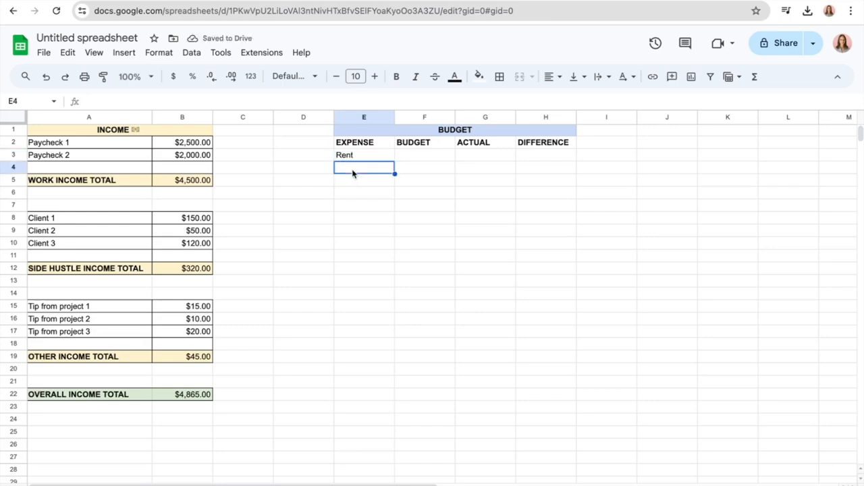
{"action": "type", "text": "Utilities"}
{"action": "left_click", "coordinate": [370, 185]}
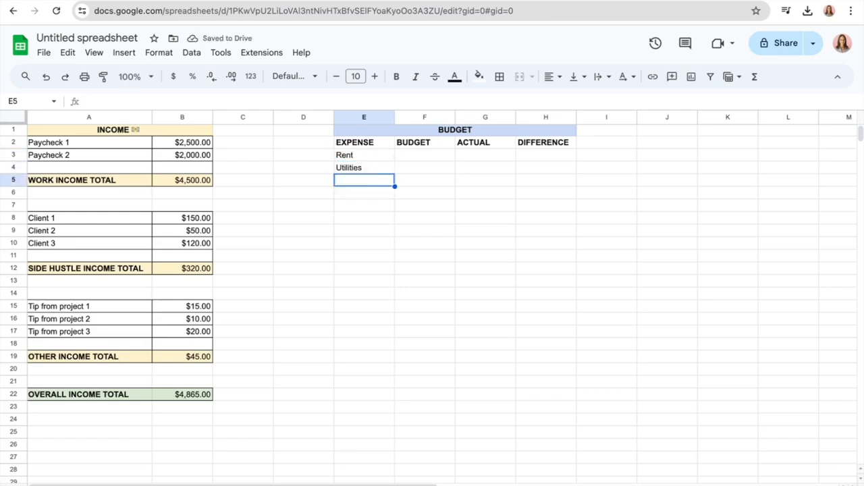
Step: Continue the expense list with Groceries, Food out and Shoping in cells E5 to E7
{"action": "type", "text": "Groceries"}
{"action": "key", "text": "Return"}
{"action": "type", "text": "Food out"}
{"action": "key", "text": "Return"}
{"action": "type", "text": "Sh"}
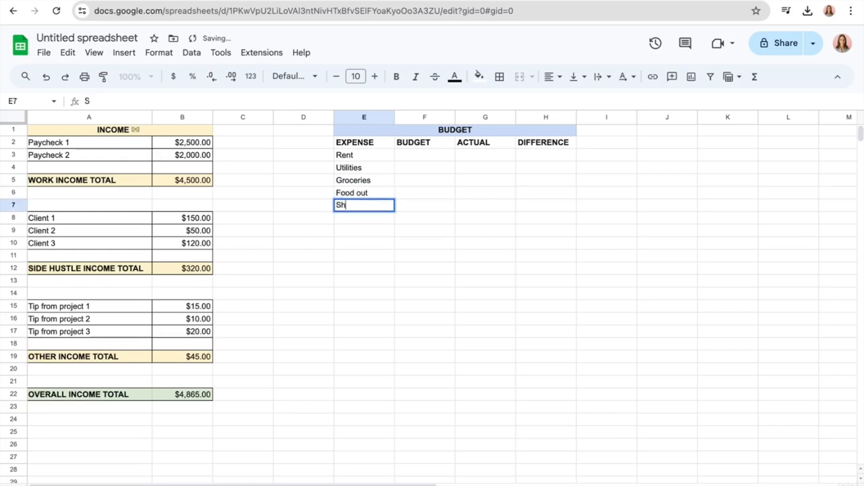
{"action": "type", "text": "oping"}
{"action": "left_click", "coordinate": [425, 269]}
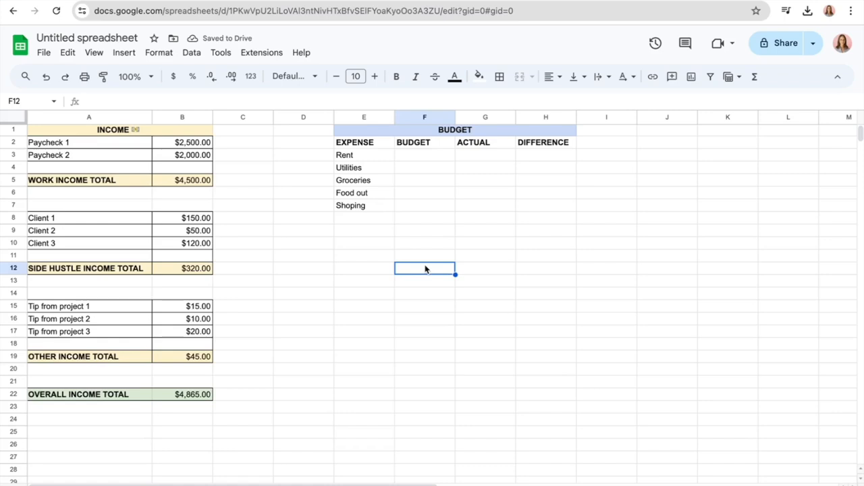
{"action": "left_click", "coordinate": [357, 206]}
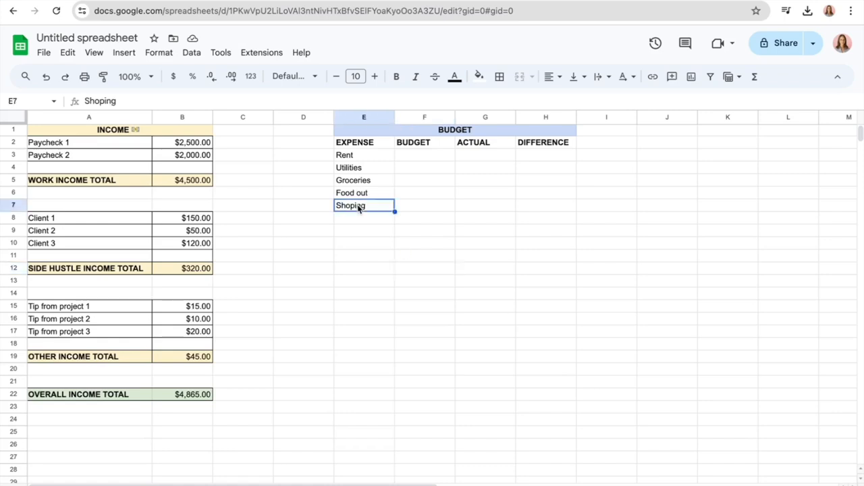
{"action": "left_click", "coordinate": [359, 396]}
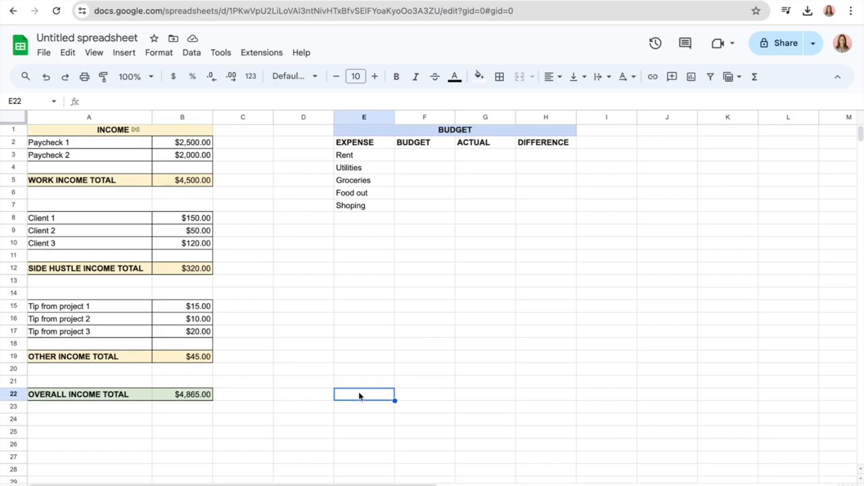
Step: Enter the budget amounts 1500, 100, 200, 100 and 50 in cells F3 to F7
{"action": "left_click", "coordinate": [414, 160]}
{"action": "key", "text": "Down"}
{"action": "key", "text": "Down"}
{"action": "key", "text": "Down"}
{"action": "key", "text": "Down"}
{"action": "key", "text": "Down"}
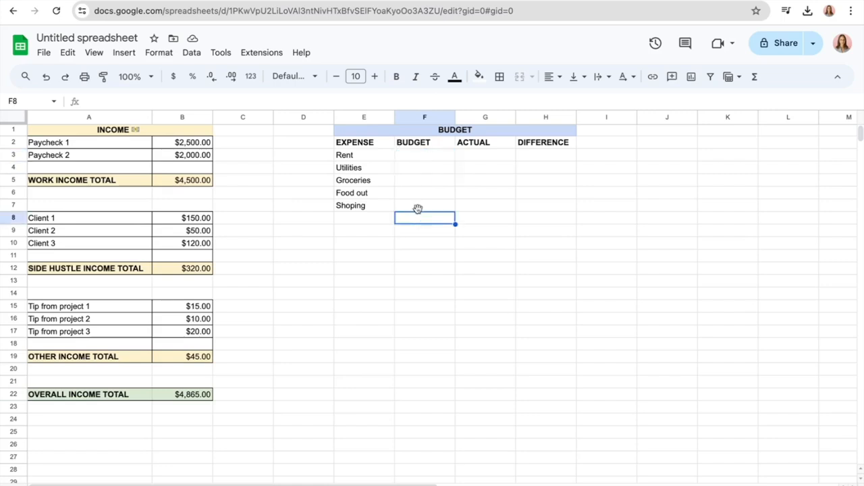
{"action": "key", "text": "Up"}
{"action": "key", "text": "Up"}
{"action": "key", "text": "Up"}
{"action": "key", "text": "Up"}
{"action": "key", "text": "Up"}
{"action": "left_click", "coordinate": [439, 269]}
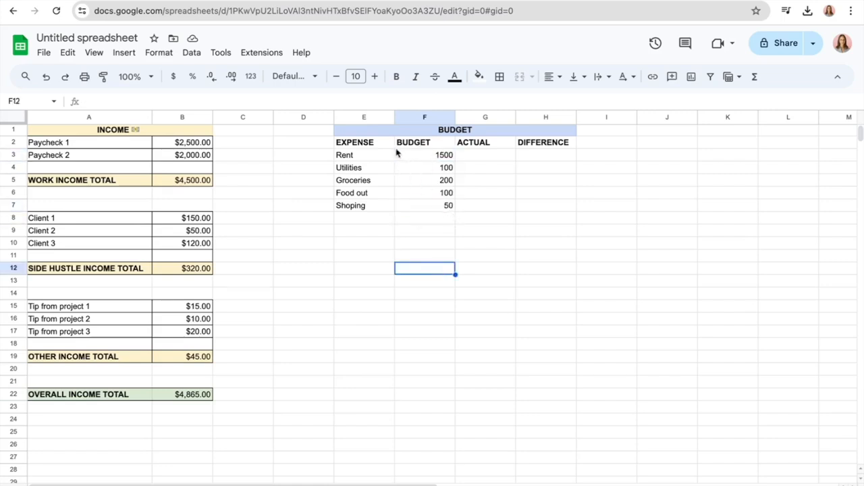
Step: Format cells F3 to H13 of the budget table as Currency
{"action": "left_click_drag", "start_coordinate": [397, 155], "coordinate": [409, 213]}
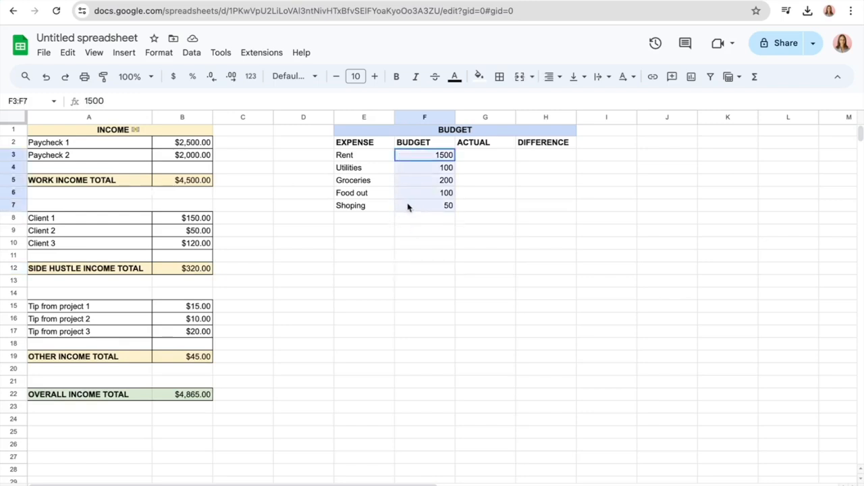
{"action": "left_click_drag", "start_coordinate": [417, 208], "coordinate": [547, 282]}
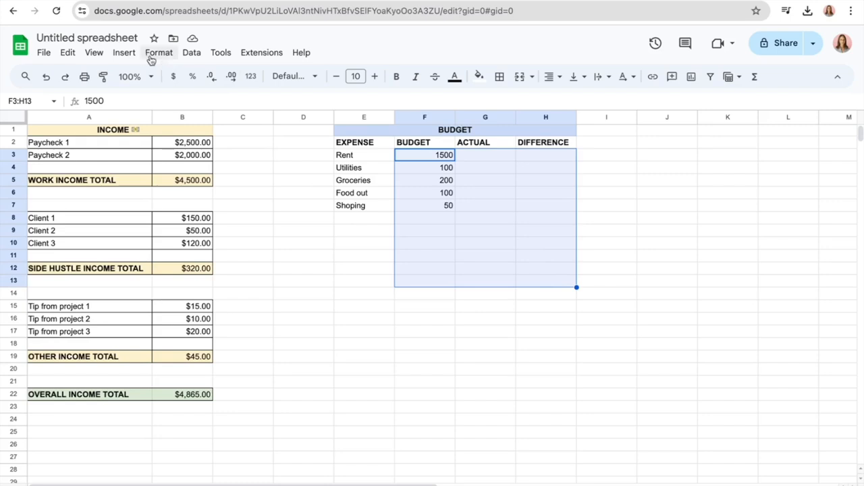
{"action": "left_click", "coordinate": [153, 57]}
{"action": "mouse_move", "coordinate": [231, 106]}
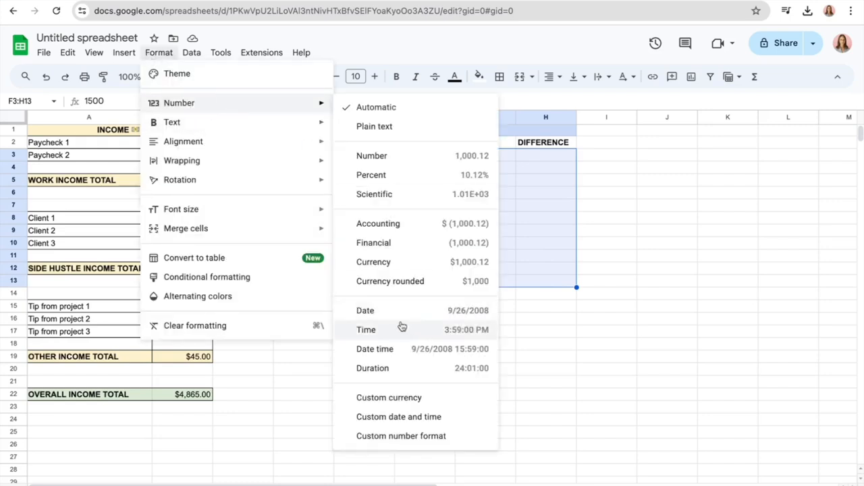
{"action": "left_click", "coordinate": [407, 263]}
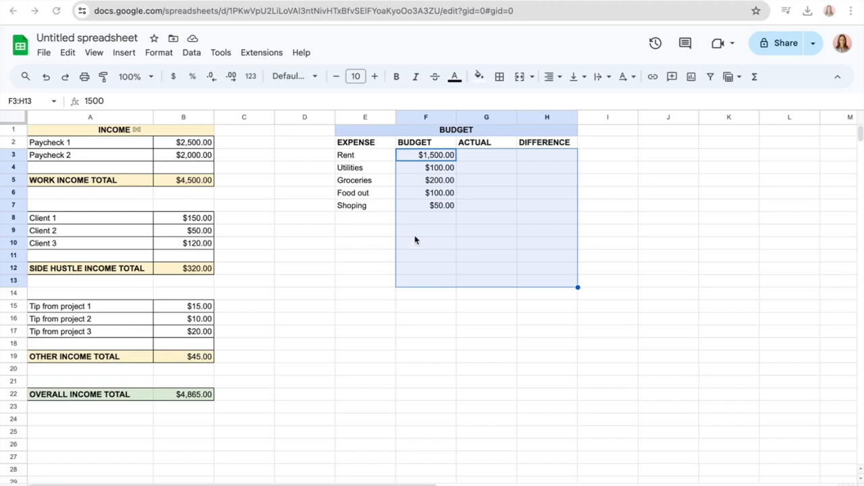
{"action": "left_click", "coordinate": [350, 245]}
{"action": "left_click", "coordinate": [355, 231]}
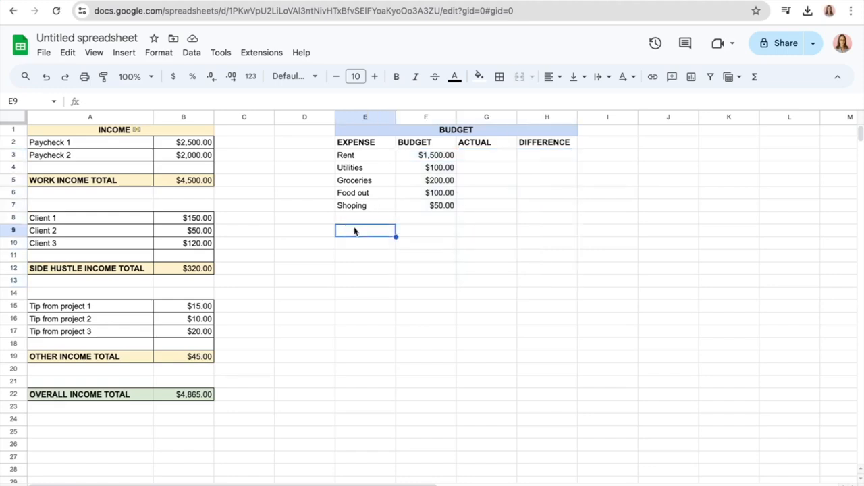
{"action": "left_click_drag", "start_coordinate": [354, 226], "coordinate": [360, 276]}
{"action": "left_click", "coordinate": [357, 230]}
{"action": "left_click", "coordinate": [356, 246]}
{"action": "left_click", "coordinate": [356, 258]}
{"action": "left_click", "coordinate": [361, 280]}
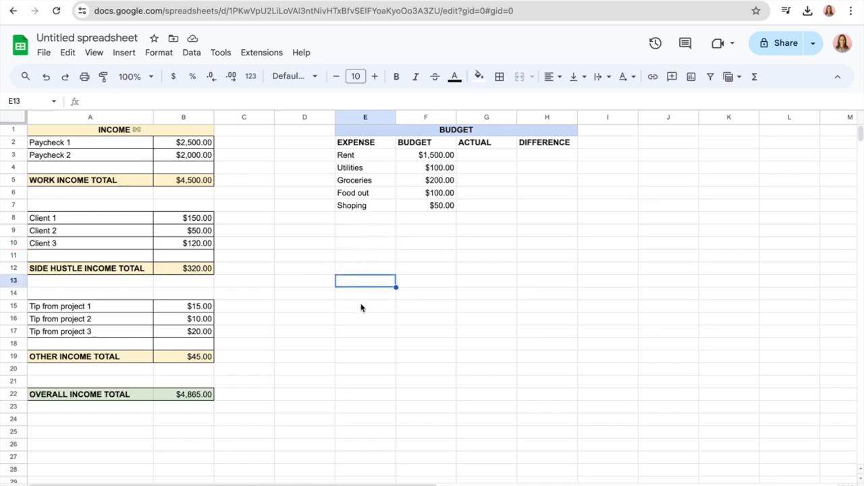
{"action": "left_click", "coordinate": [361, 306]}
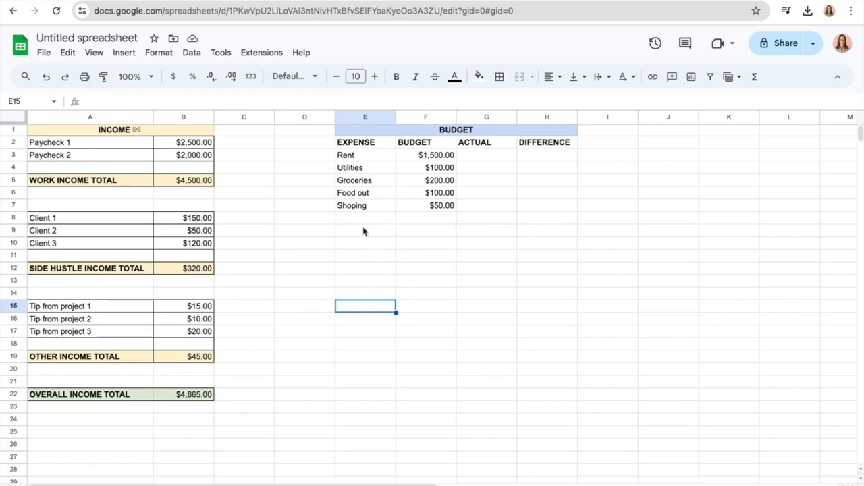
{"action": "left_click", "coordinate": [361, 221]}
{"action": "left_click", "coordinate": [359, 235]}
{"action": "left_click", "coordinate": [360, 293]}
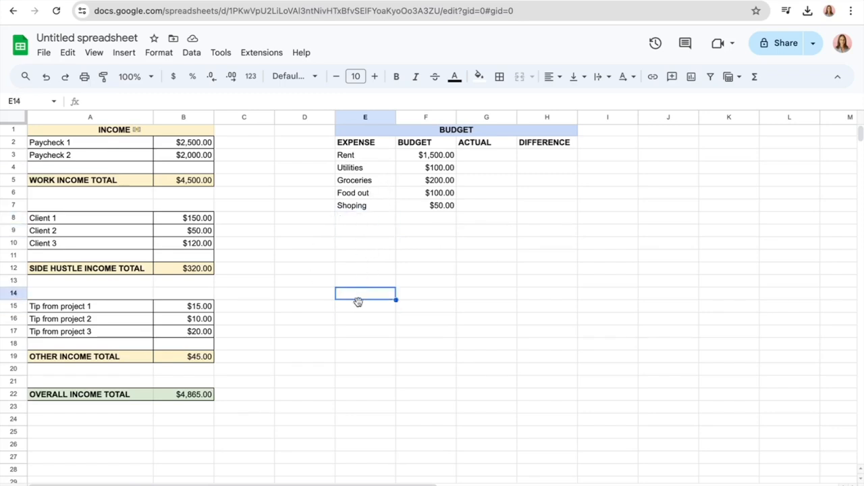
Step: Enter the label TOTAL in cell E15 below the expense list
{"action": "left_click", "coordinate": [357, 307]}
{"action": "double_click", "coordinate": [354, 307]}
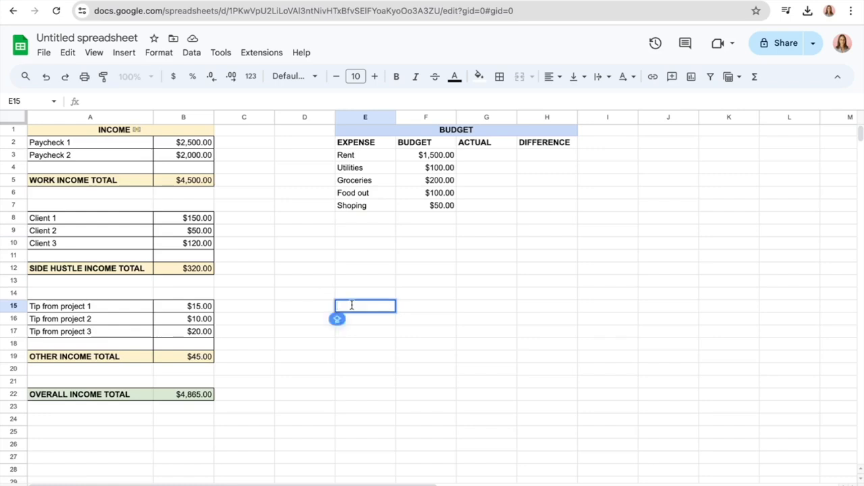
{"action": "type", "text": "TOTAL"}
Step: Total the budget amounts in cell F15 with a SUM formula over F3:F13
{"action": "left_click", "coordinate": [422, 306]}
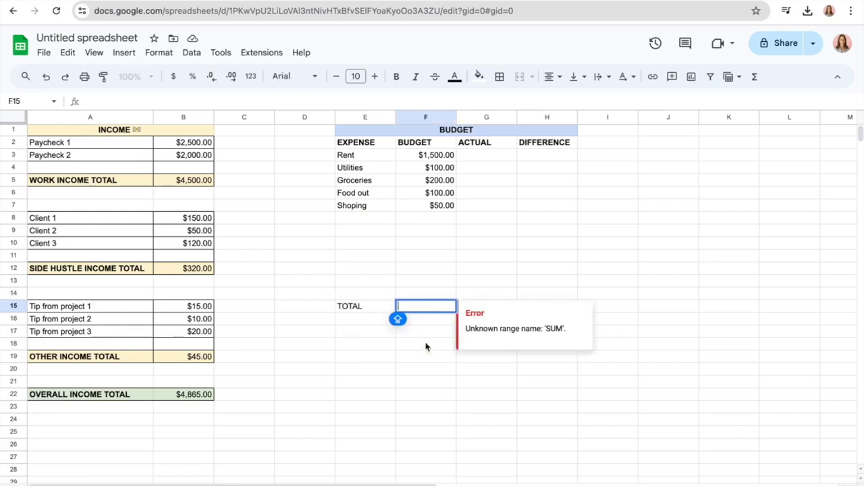
{"action": "left_click", "coordinate": [426, 352]}
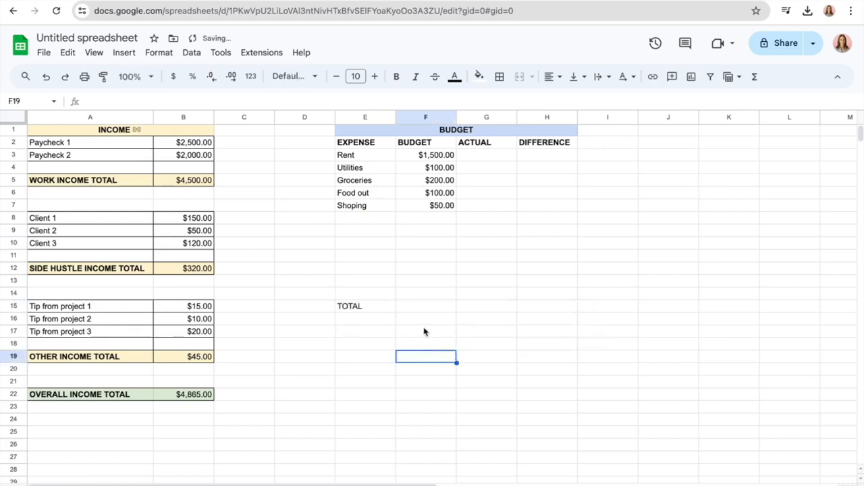
{"action": "left_click", "coordinate": [419, 314]}
{"action": "left_click", "coordinate": [432, 304]}
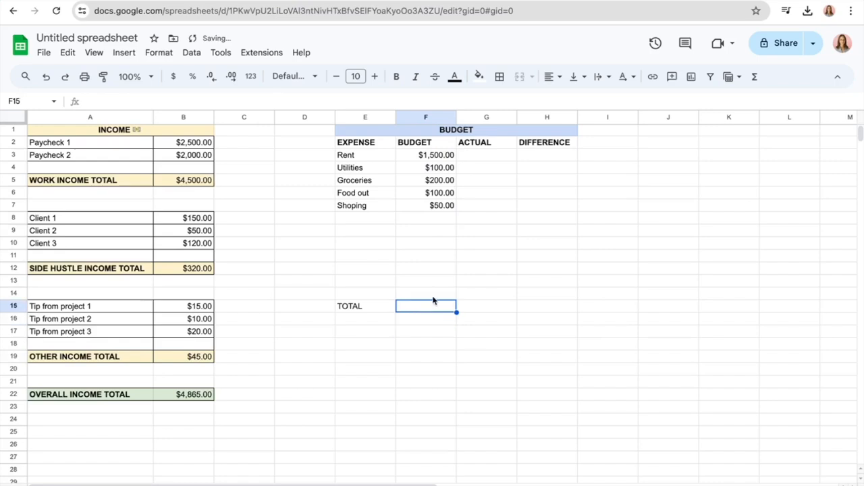
{"action": "type", "text": "=SUM("}
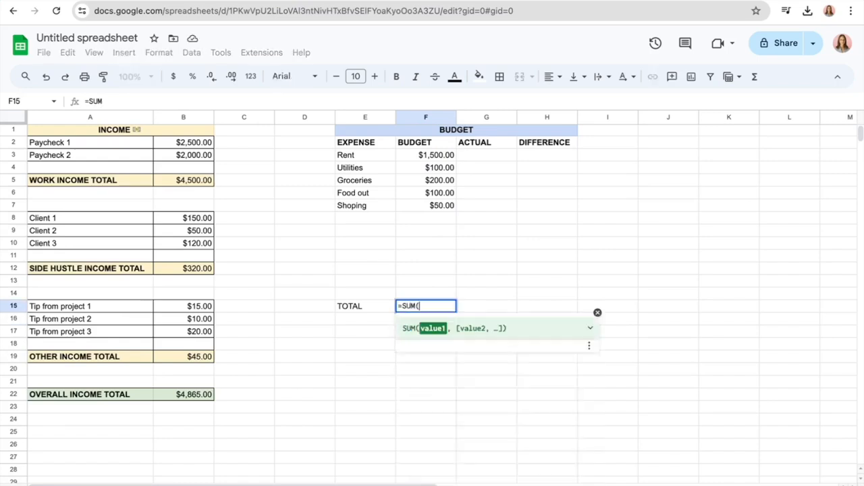
{"action": "left_click_drag", "start_coordinate": [446, 155], "coordinate": [446, 290]}
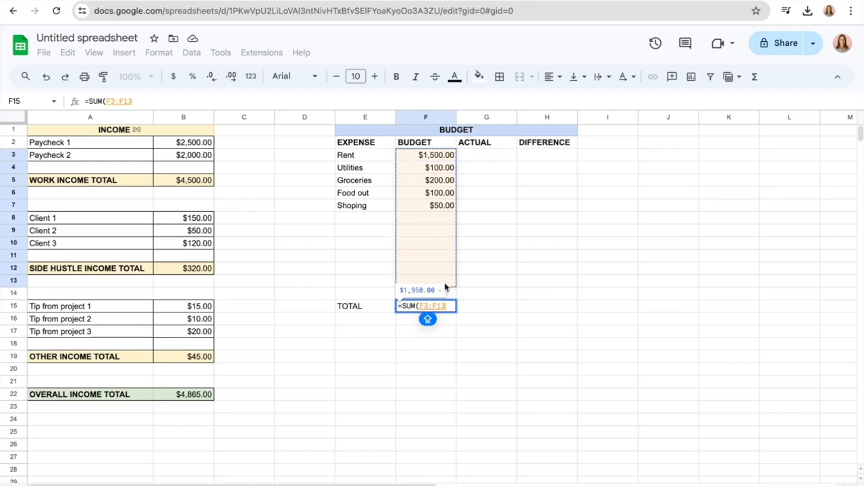
{"action": "key", "text": "Return"}
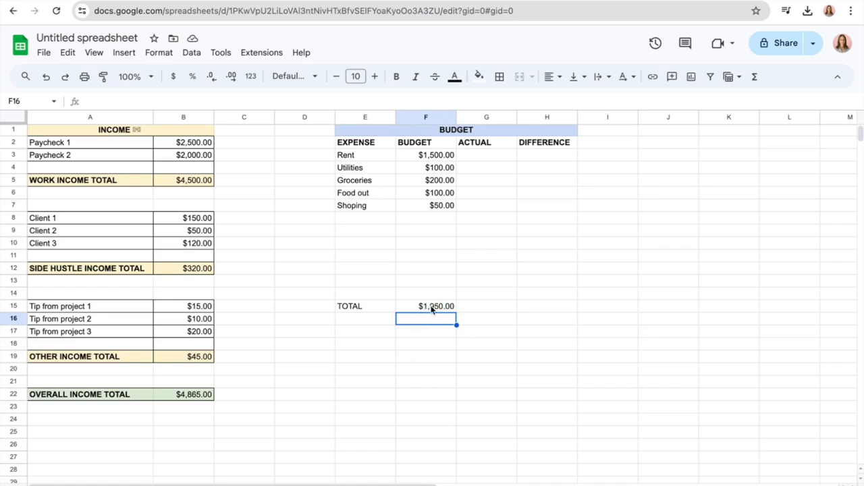
Step: Copy the total formula from F15 across to G15 and H15 for the ACTUAL and DIFFERENCE columns
{"action": "left_click", "coordinate": [432, 309]}
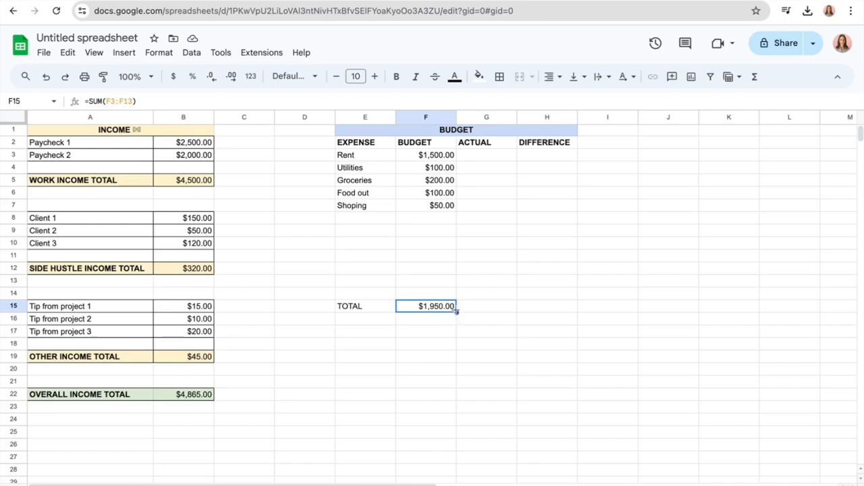
{"action": "left_click_drag", "start_coordinate": [456, 311], "coordinate": [495, 309]}
{"action": "left_click", "coordinate": [480, 320]}
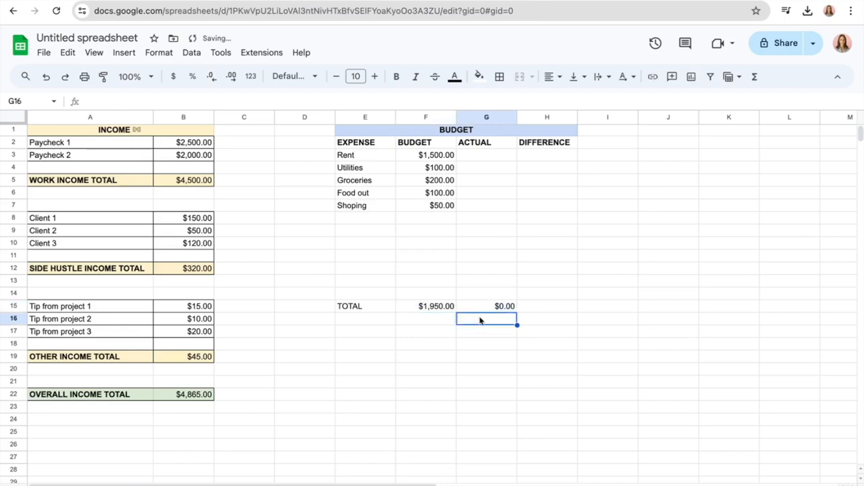
{"action": "left_click", "coordinate": [492, 310]}
{"action": "left_click", "coordinate": [484, 155]}
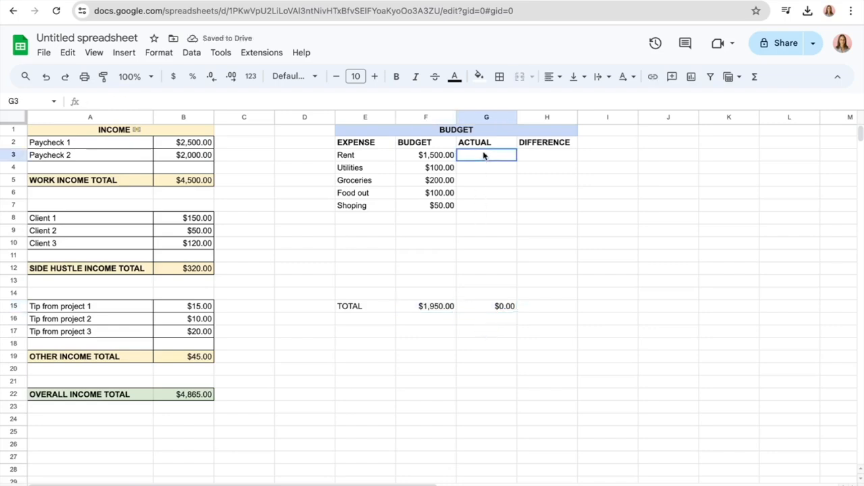
{"action": "left_click_drag", "start_coordinate": [483, 155], "coordinate": [488, 243]}
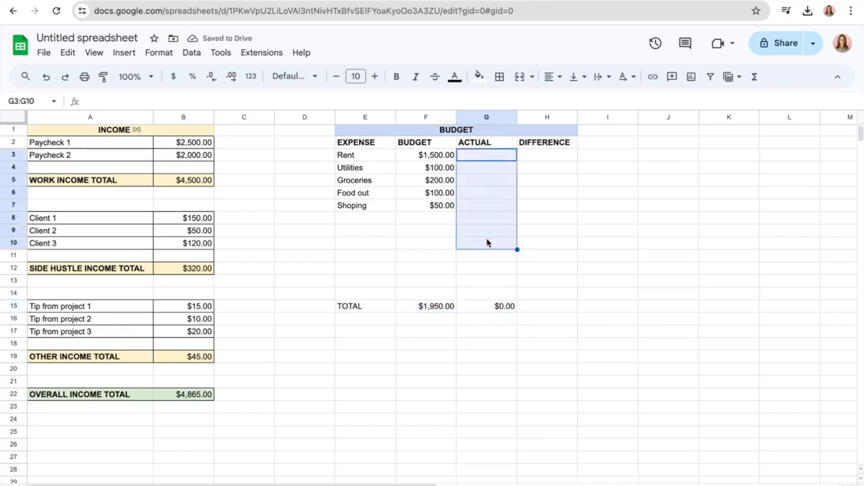
{"action": "left_click", "coordinate": [487, 281]}
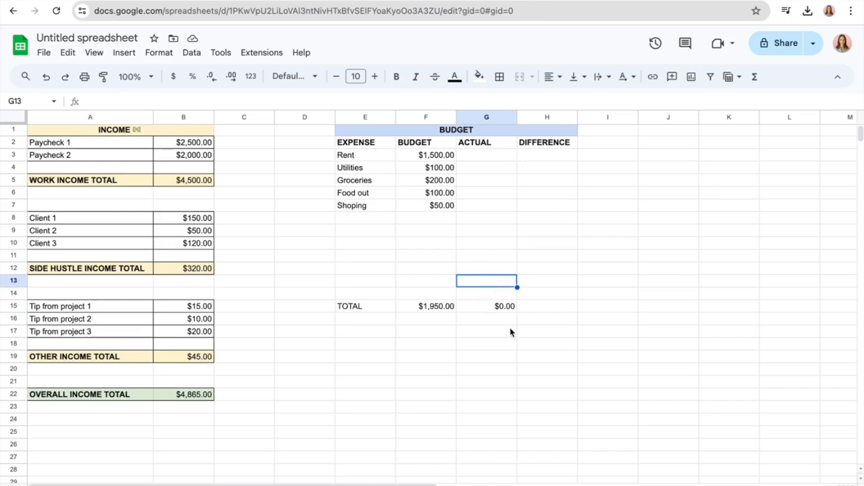
{"action": "left_click", "coordinate": [482, 310]}
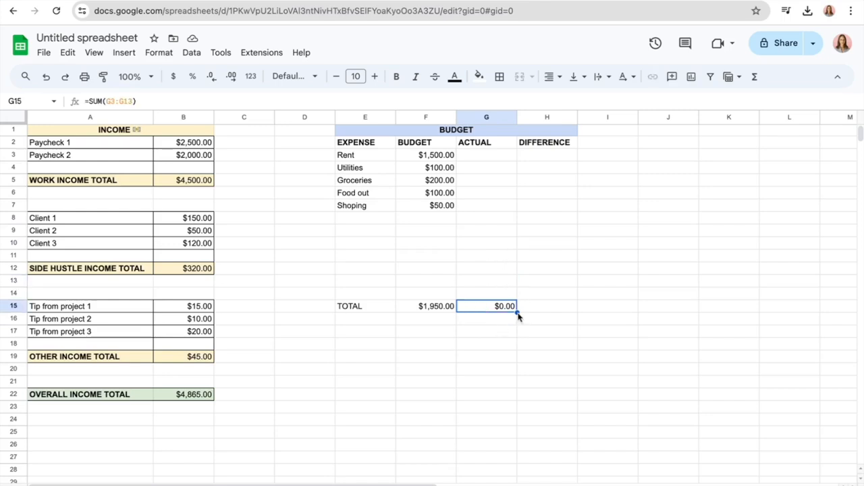
{"action": "left_click_drag", "start_coordinate": [517, 312], "coordinate": [530, 313]}
Step: Enter the formula =F3-G3 in cell H3 for the Rent difference and decline the suggested autofill
{"action": "left_click", "coordinate": [560, 158]}
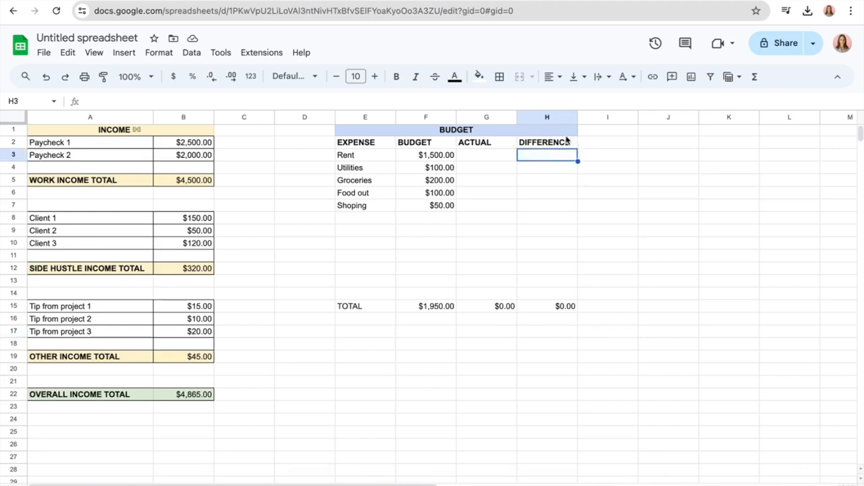
{"action": "left_click", "coordinate": [567, 141]}
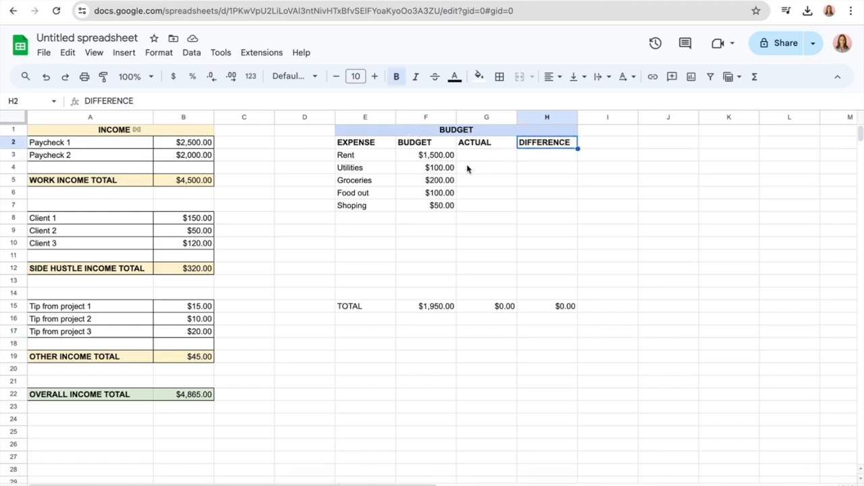
{"action": "left_click", "coordinate": [545, 157]}
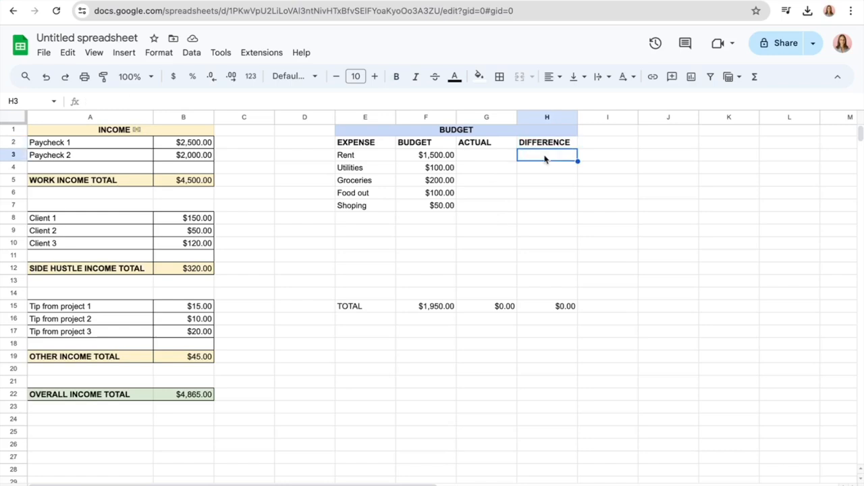
{"action": "double_click", "coordinate": [546, 157]}
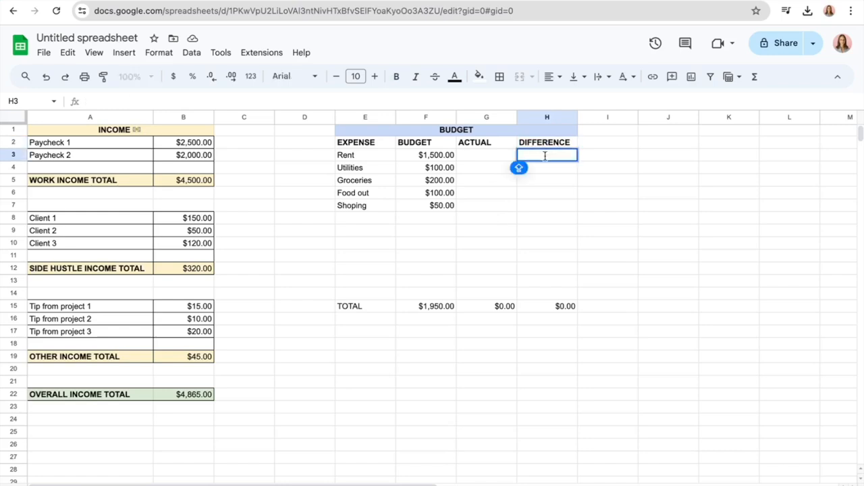
{"action": "type", "text": "="}
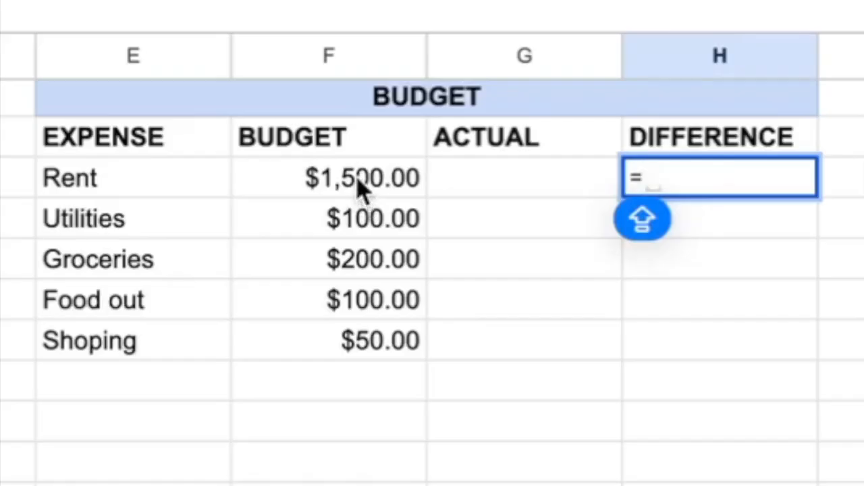
{"action": "left_click", "coordinate": [361, 189]}
{"action": "type", "text": "-"}
{"action": "left_click", "coordinate": [547, 192]}
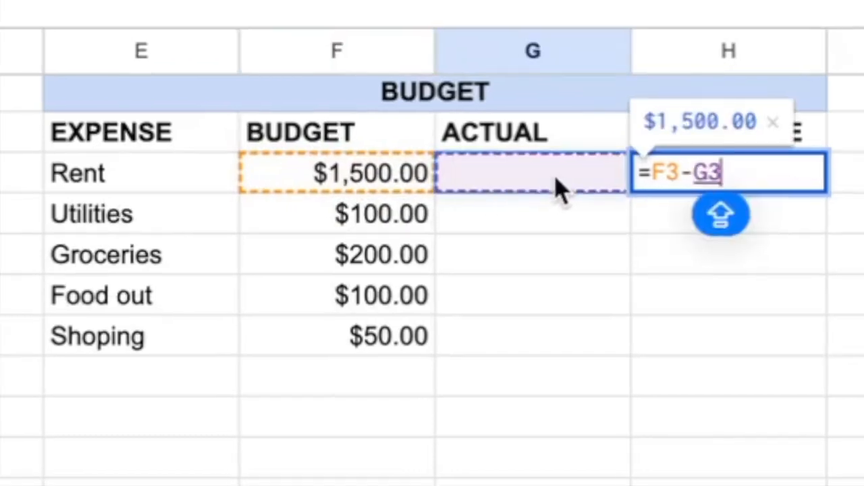
{"action": "key", "text": "Return"}
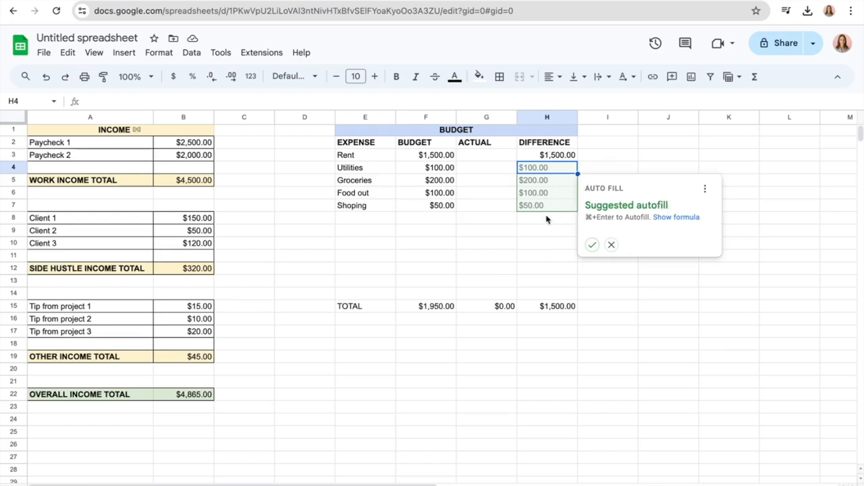
{"action": "left_click", "coordinate": [611, 245]}
Step: Fill the difference formula from H3 down through H14
{"action": "left_click", "coordinate": [569, 159]}
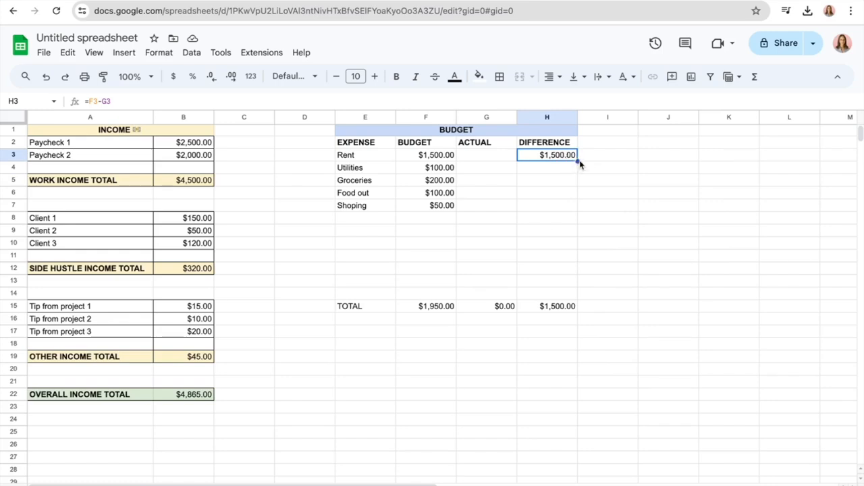
{"action": "left_click_drag", "start_coordinate": [578, 160], "coordinate": [566, 281]}
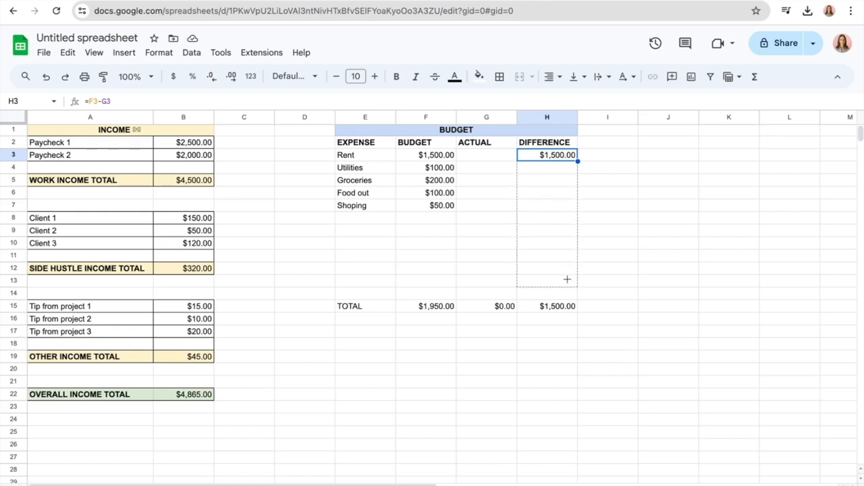
{"action": "left_click_drag", "start_coordinate": [567, 285], "coordinate": [564, 292]}
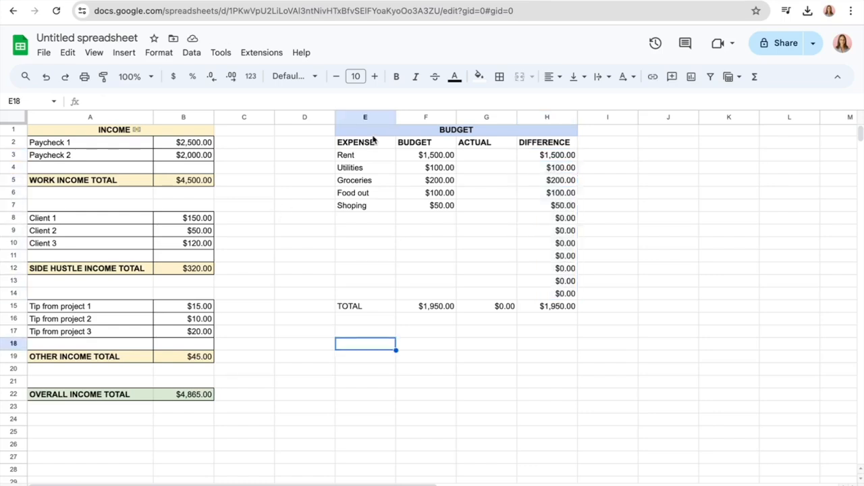
{"action": "scroll", "coordinate": [375, 141], "scroll_direction": "right", "scroll_amount": 1}
{"action": "left_click_drag", "start_coordinate": [339, 133], "coordinate": [346, 313]}
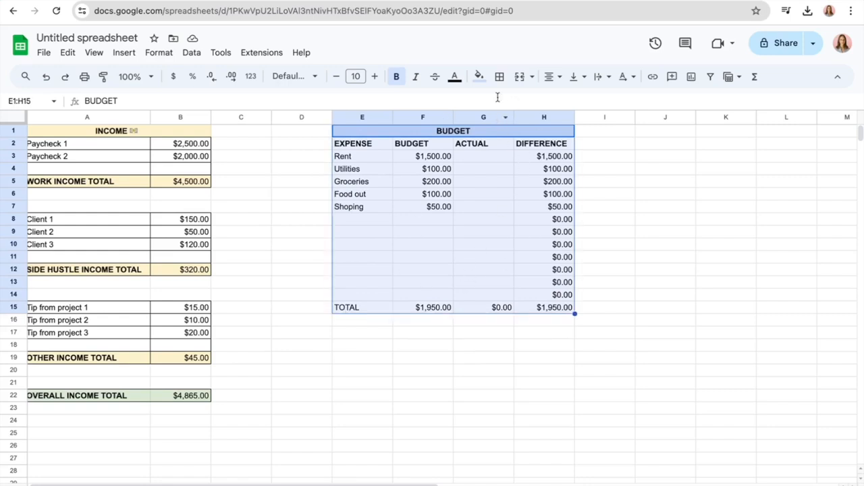
{"action": "left_click", "coordinate": [500, 76]}
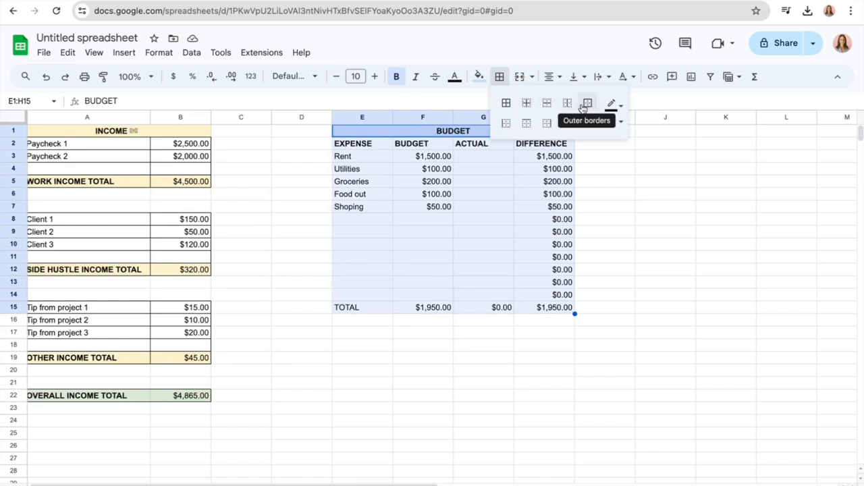
{"action": "left_click", "coordinate": [421, 245]}
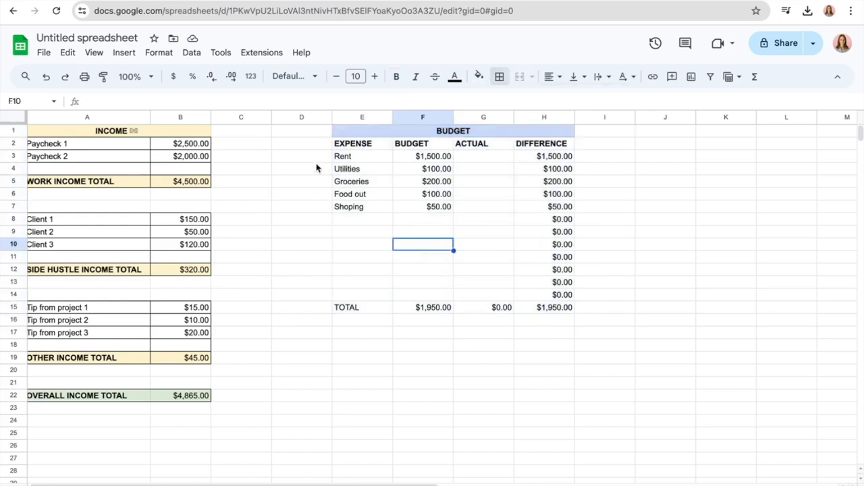
Step: Apply outer borders to the budget table range E2:H14
{"action": "left_click_drag", "start_coordinate": [329, 145], "coordinate": [390, 146]}
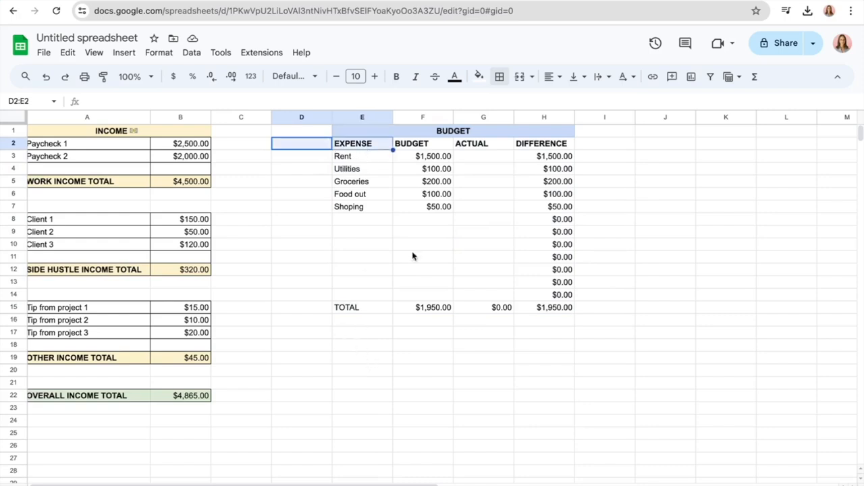
{"action": "left_click", "coordinate": [336, 146]}
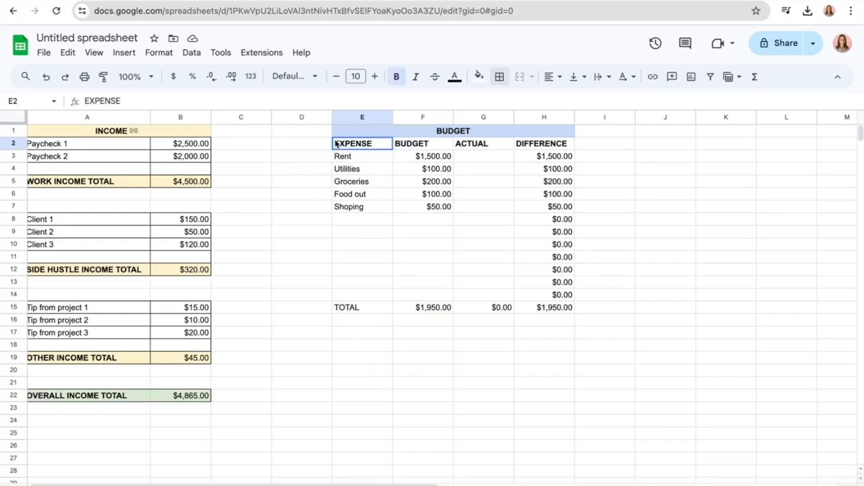
{"action": "left_click_drag", "start_coordinate": [335, 143], "coordinate": [542, 298]}
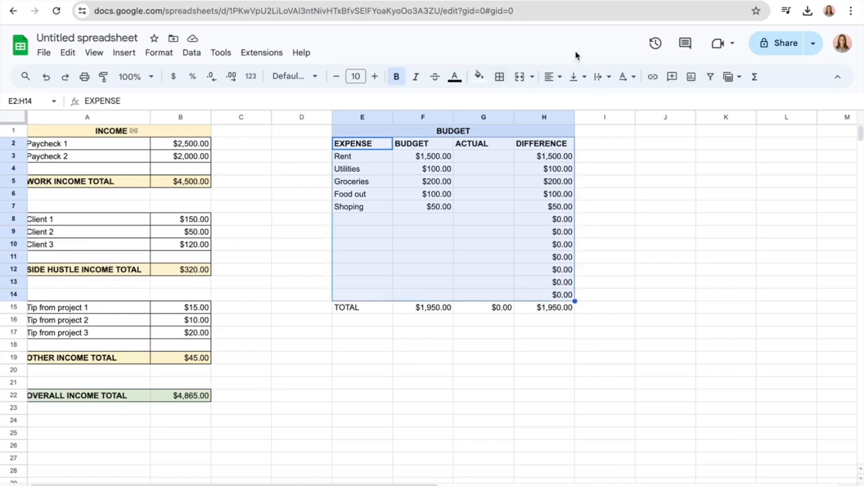
{"action": "left_click", "coordinate": [501, 76]}
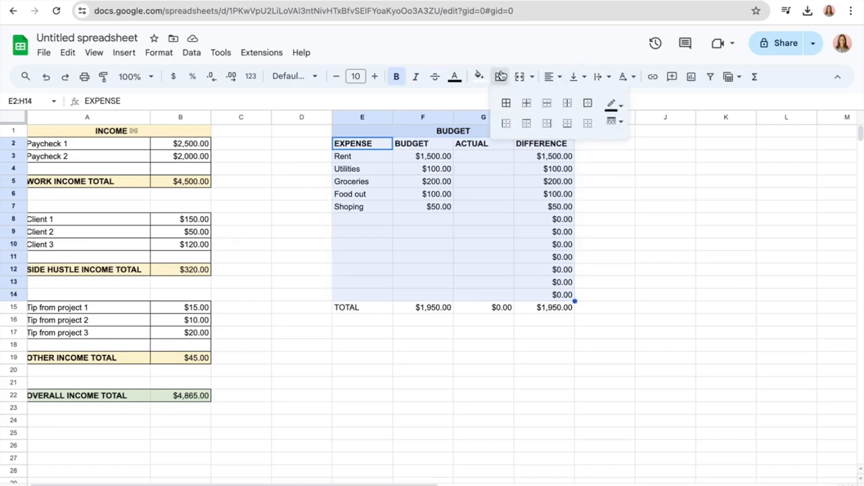
{"action": "left_click", "coordinate": [588, 105]}
Step: Add a right border to the EXPENSE column cells E2:E14
{"action": "left_click_drag", "start_coordinate": [358, 143], "coordinate": [378, 299]}
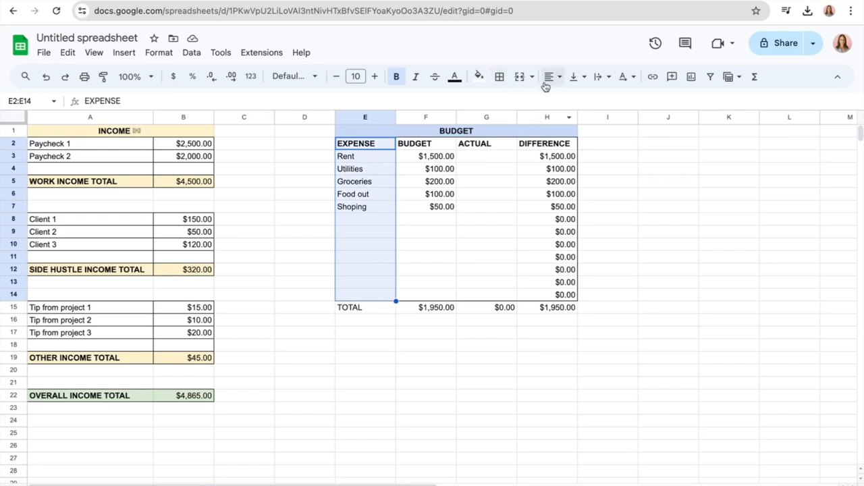
{"action": "left_click", "coordinate": [500, 77]}
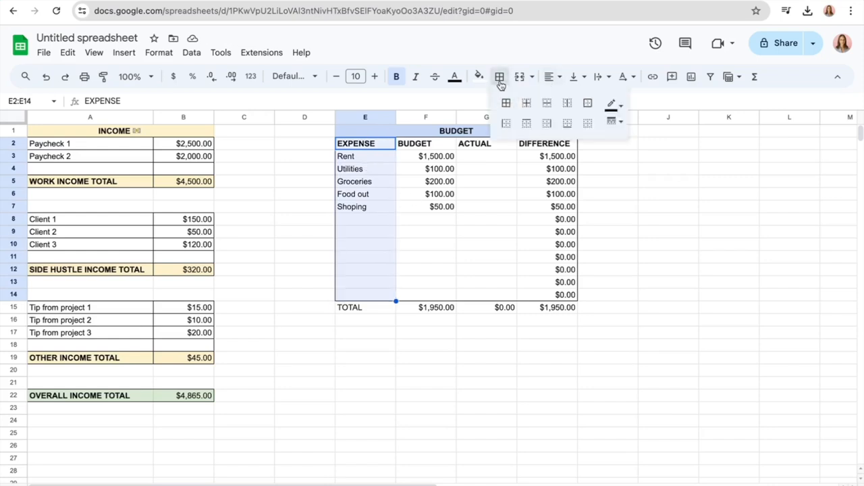
{"action": "left_click", "coordinate": [549, 125]}
{"action": "left_click", "coordinate": [443, 235]}
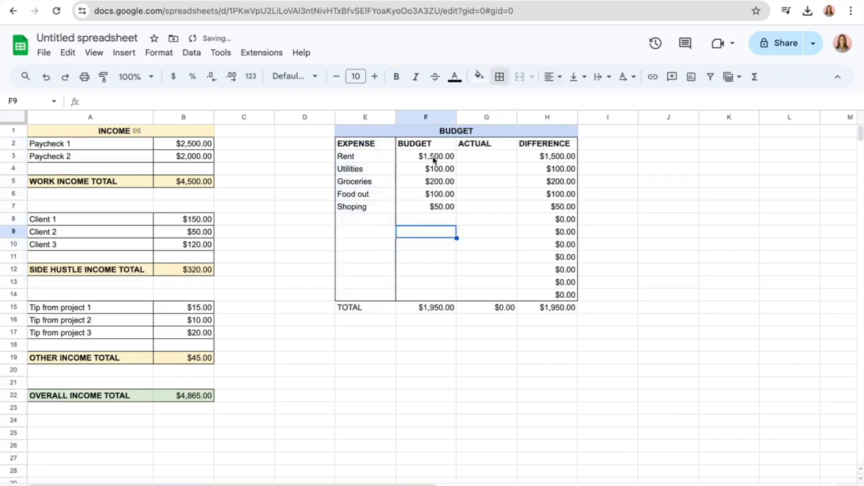
Step: Add right borders to the BUDGET and ACTUAL columns in rows 2 to 14
{"action": "left_click", "coordinate": [433, 144]}
{"action": "left_click_drag", "start_coordinate": [433, 145], "coordinate": [434, 301]}
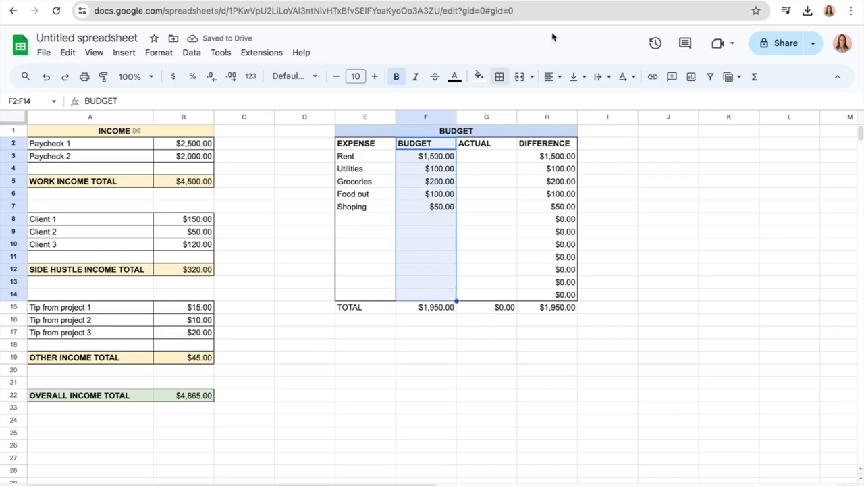
{"action": "left_click", "coordinate": [550, 77]}
{"action": "left_click", "coordinate": [550, 77]}
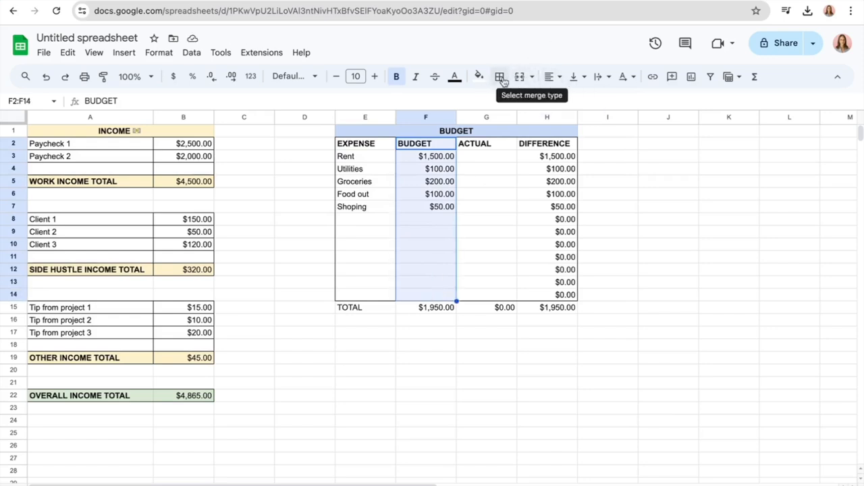
Step: Add a bottom border to the budget header row E2:H2
{"action": "left_click_drag", "start_coordinate": [365, 143], "coordinate": [540, 144]}
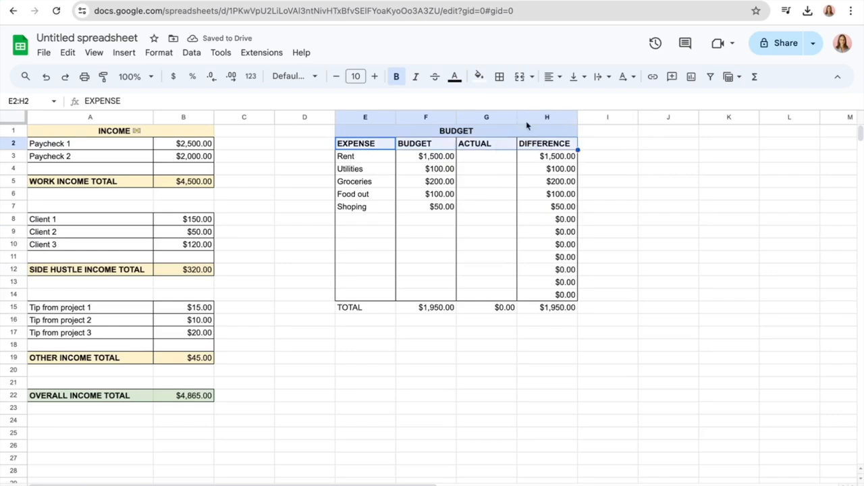
{"action": "left_click", "coordinate": [549, 77]}
{"action": "left_click", "coordinate": [550, 77]}
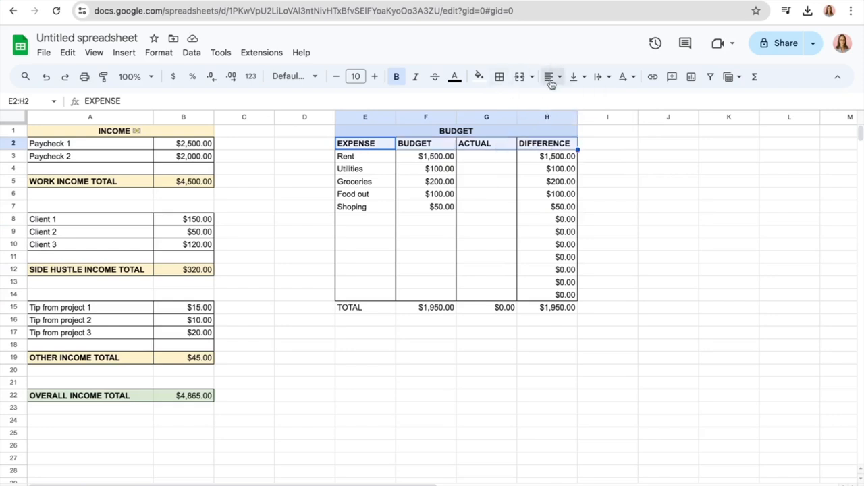
{"action": "left_click", "coordinate": [499, 77]}
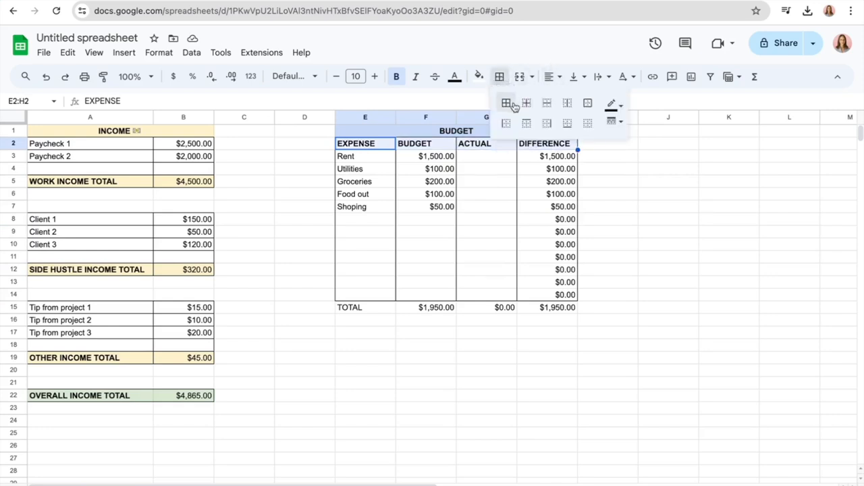
{"action": "left_click", "coordinate": [569, 129]}
{"action": "left_click", "coordinate": [607, 157]}
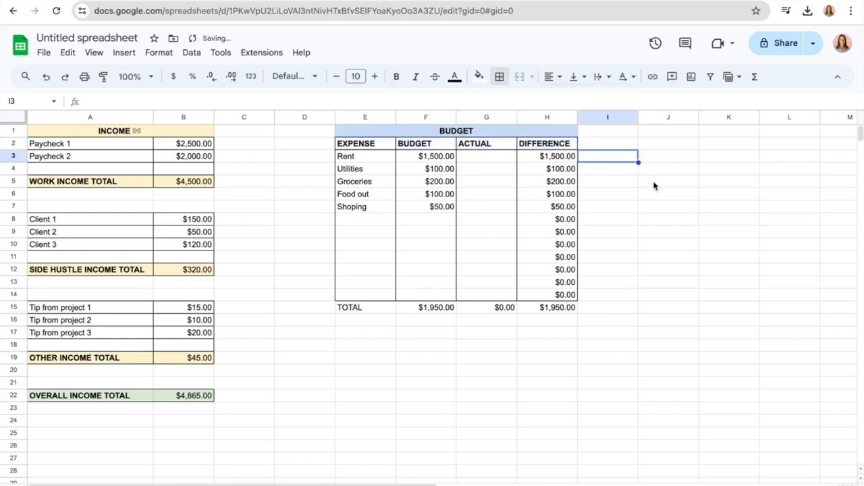
{"action": "left_click", "coordinate": [635, 207]}
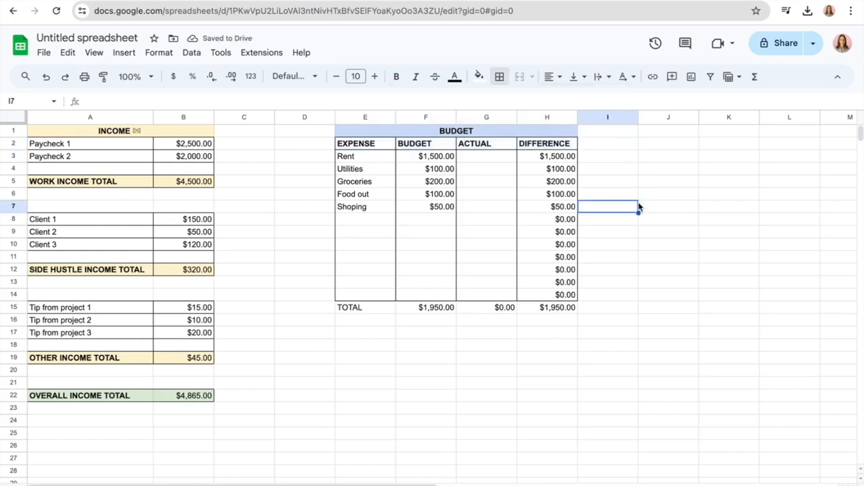
Step: Insert two empty rows above the TOTAL row of the budget table
{"action": "left_click", "coordinate": [329, 308]}
{"action": "left_click_drag", "start_coordinate": [329, 308], "coordinate": [555, 308]}
{"action": "left_click", "coordinate": [344, 308]}
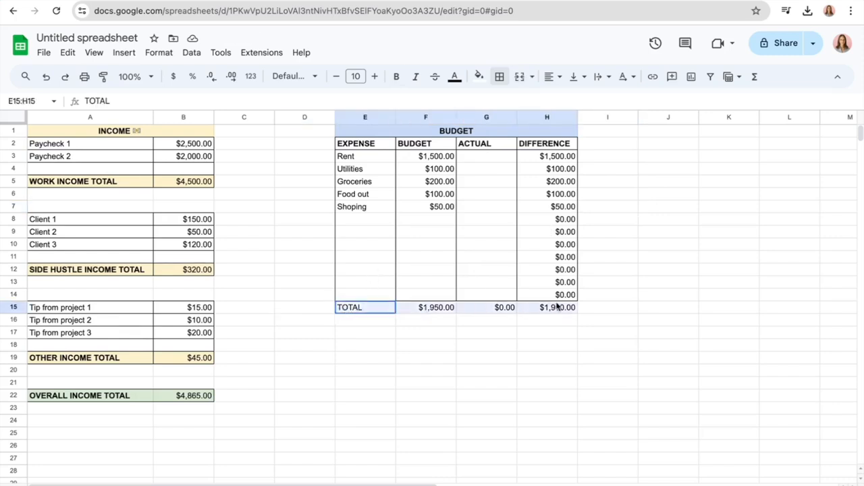
{"action": "right_click", "coordinate": [354, 309]}
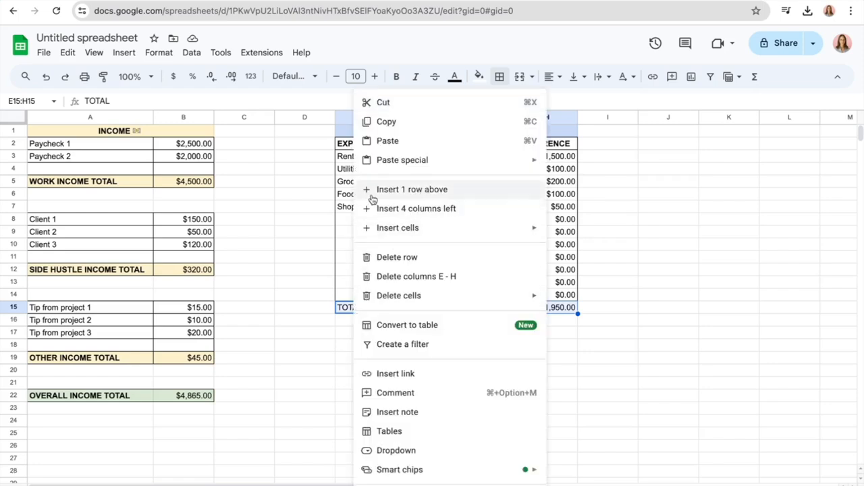
{"action": "left_click", "coordinate": [440, 194]}
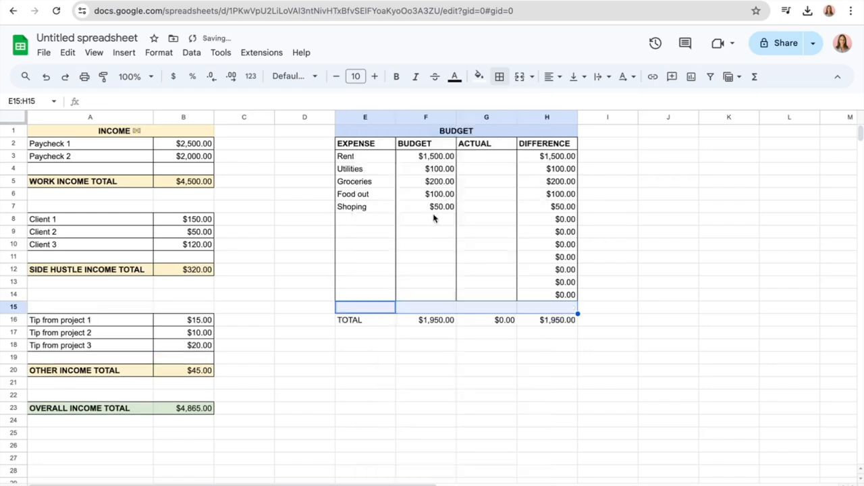
{"action": "right_click", "coordinate": [380, 312]}
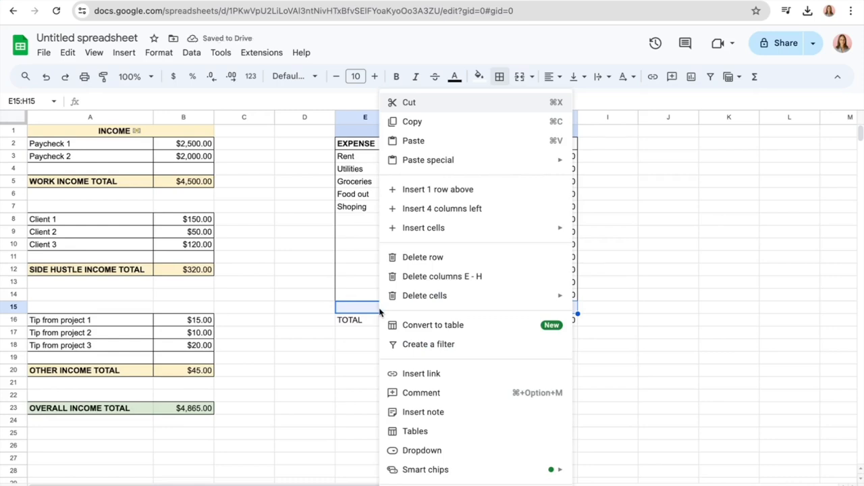
{"action": "left_click", "coordinate": [427, 193]}
{"action": "left_click", "coordinate": [424, 382]}
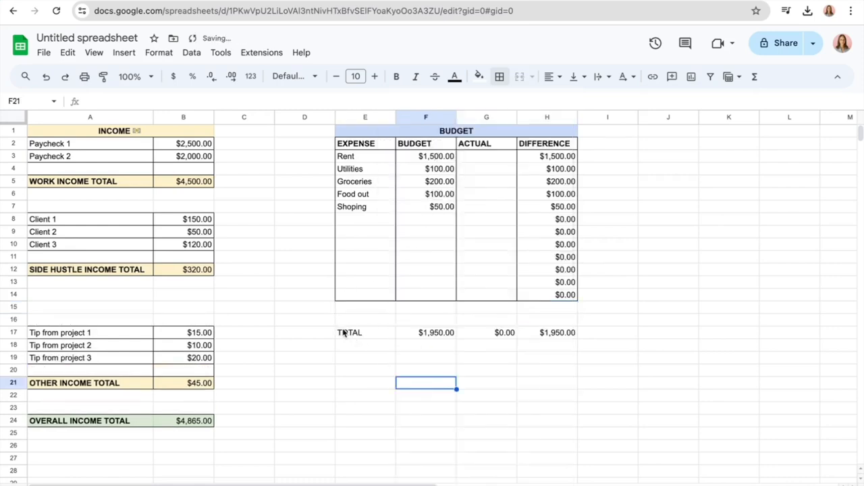
Step: Apply outer borders to the TOTAL row cells E17:H17
{"action": "left_click_drag", "start_coordinate": [343, 334], "coordinate": [561, 333]}
{"action": "left_click", "coordinate": [500, 76]}
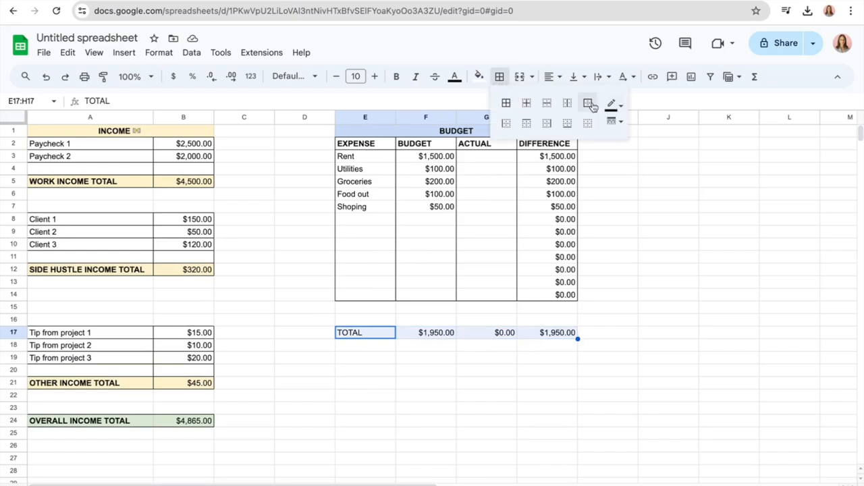
{"action": "left_click", "coordinate": [588, 103]}
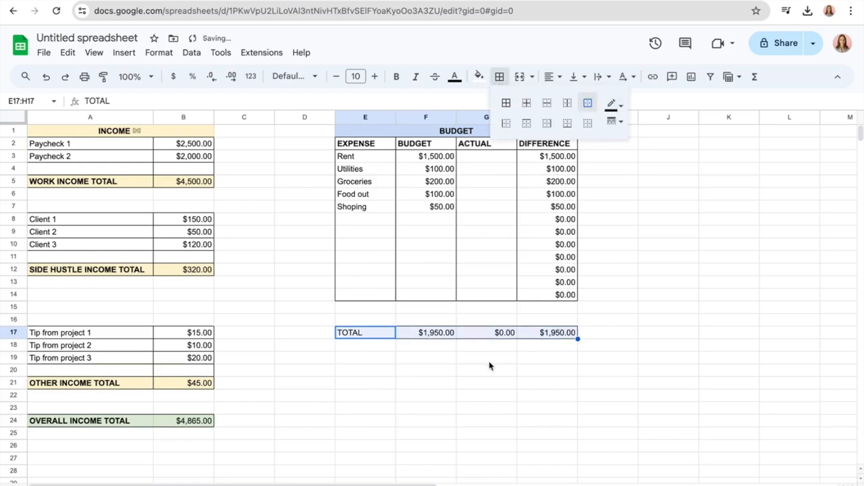
{"action": "left_click", "coordinate": [490, 361]}
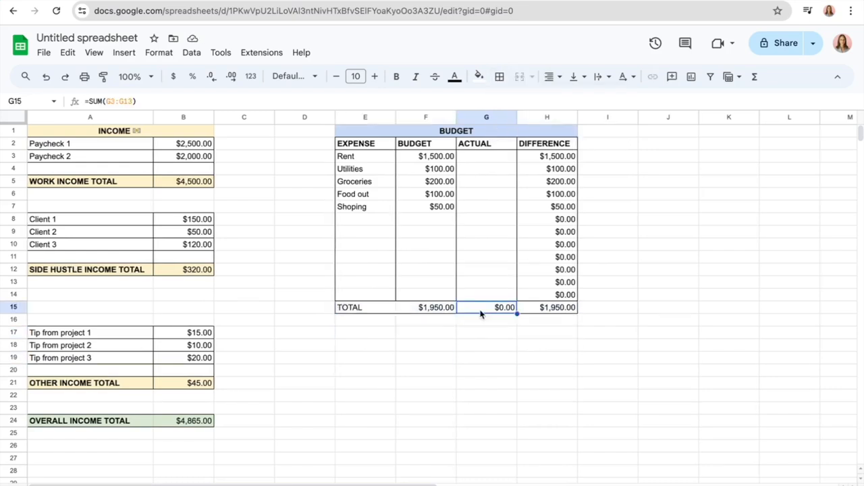
Step: Add vertical borders between the TOTAL row cells E15:H15 and make the TOTAL label bold
{"action": "left_click", "coordinate": [558, 321]}
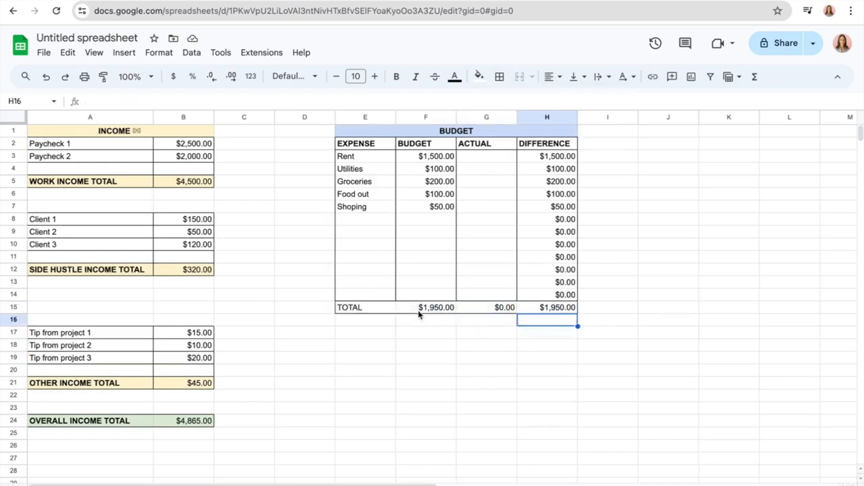
{"action": "left_click_drag", "start_coordinate": [362, 308], "coordinate": [446, 308]}
{"action": "left_click", "coordinate": [475, 307]}
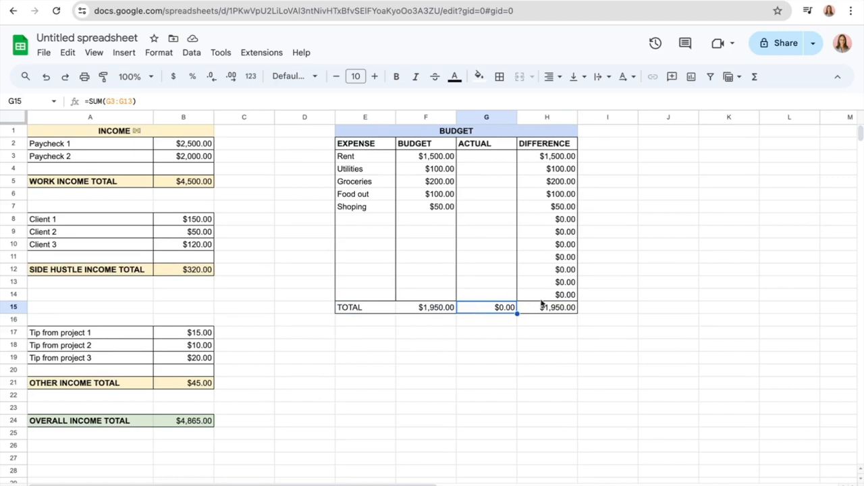
{"action": "left_click", "coordinate": [514, 399]}
{"action": "left_click", "coordinate": [401, 309]}
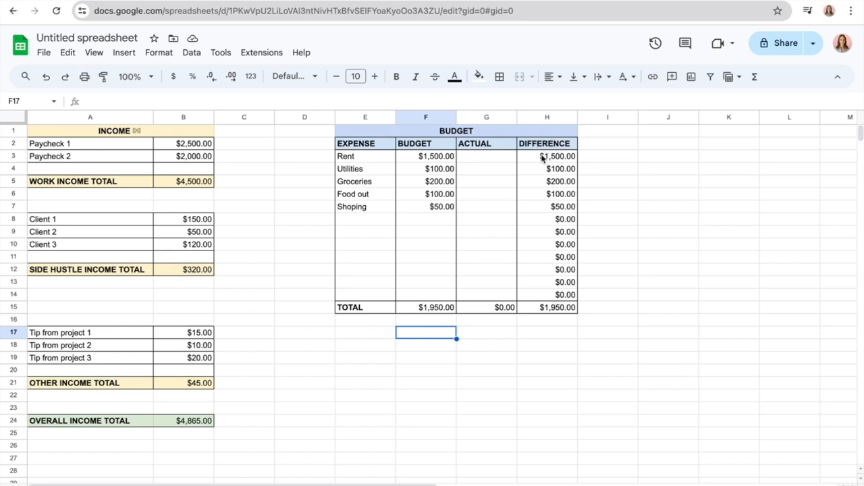
Step: Add a conditional formatting rule to the differences in H3:H14 that gives values greater than 0 the default green fill
{"action": "left_click_drag", "start_coordinate": [541, 157], "coordinate": [538, 299]}
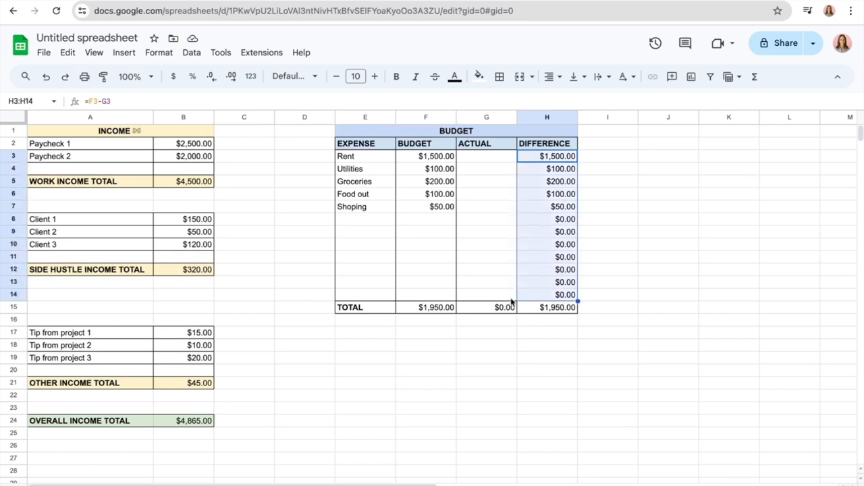
{"action": "left_click", "coordinate": [160, 54]}
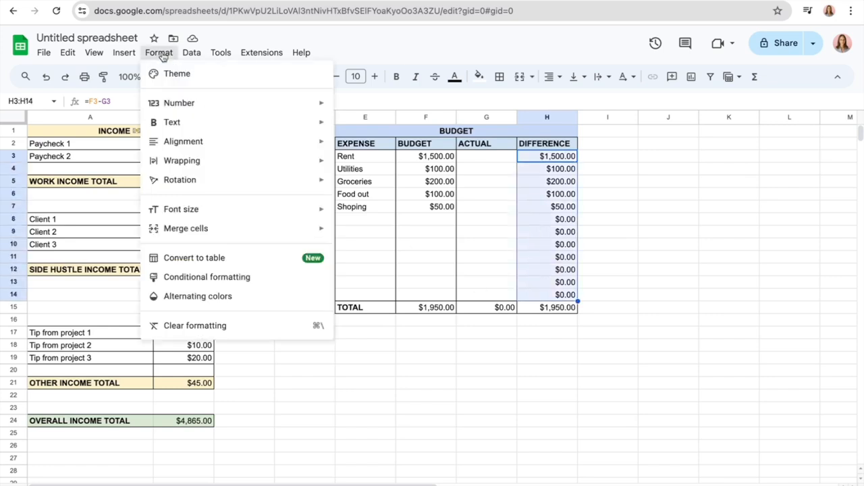
{"action": "mouse_move", "coordinate": [206, 214]}
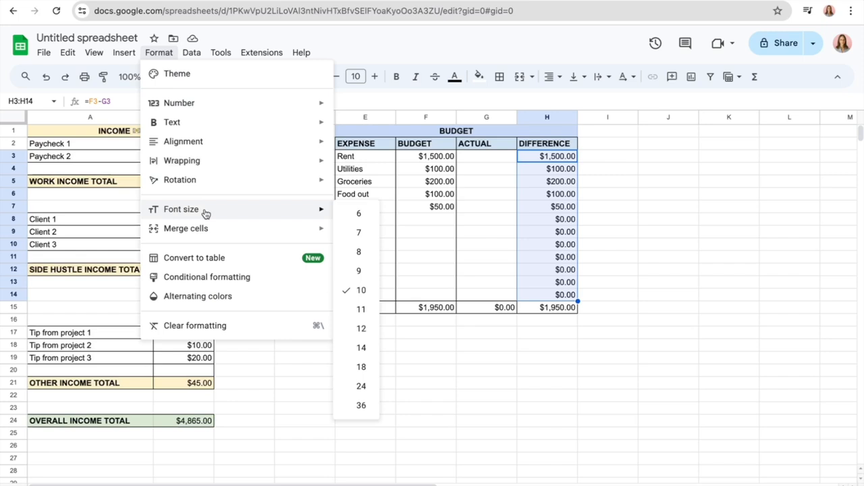
{"action": "left_click", "coordinate": [206, 278]}
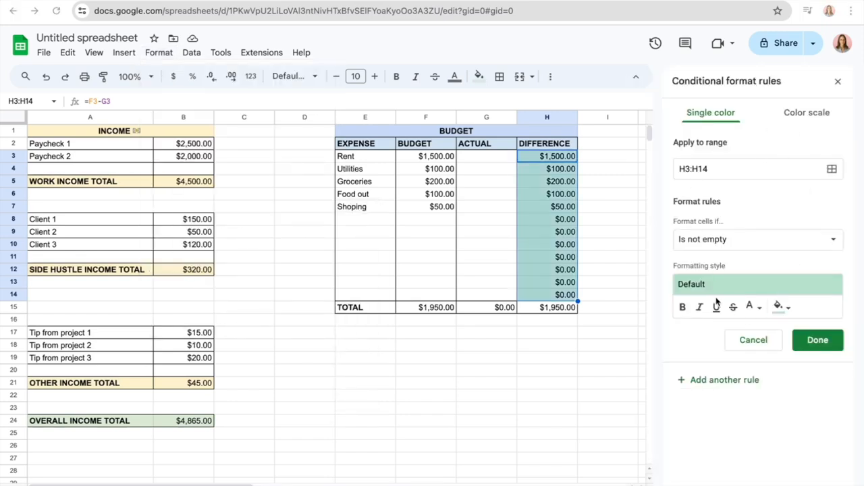
{"action": "left_click", "coordinate": [710, 240]}
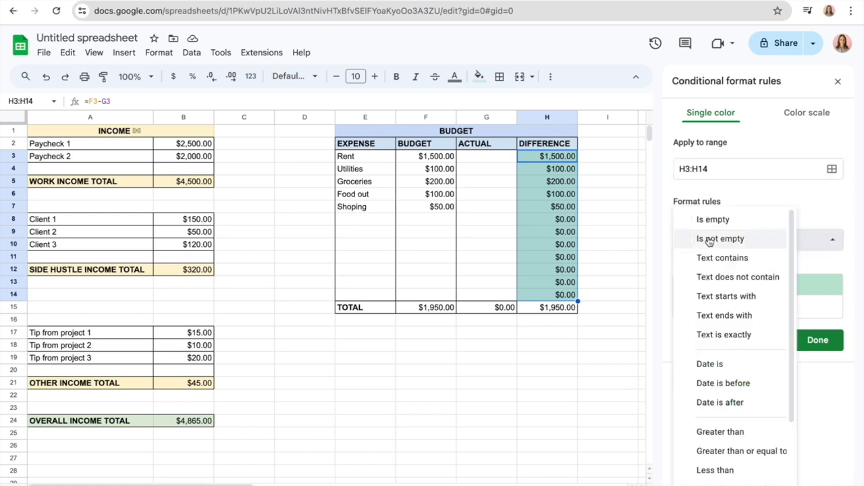
{"action": "scroll", "coordinate": [748, 422], "scroll_direction": "down", "scroll_amount": 1}
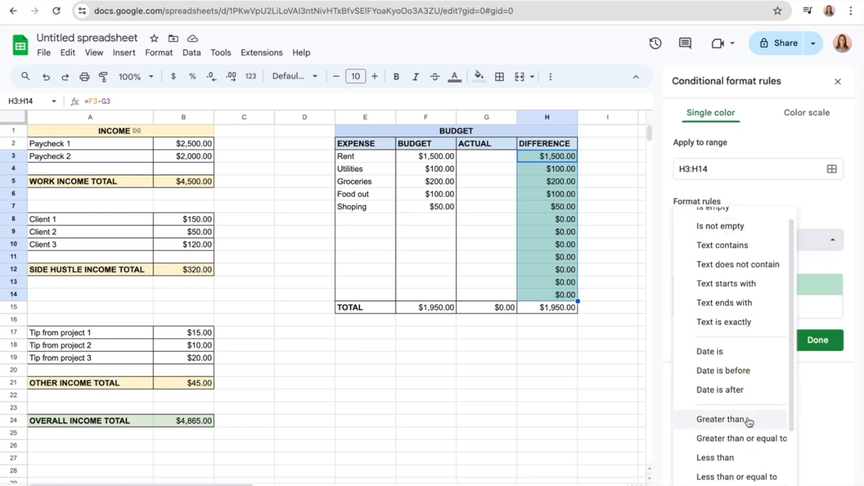
{"action": "left_click", "coordinate": [748, 420]}
{"action": "type", "text": "0"}
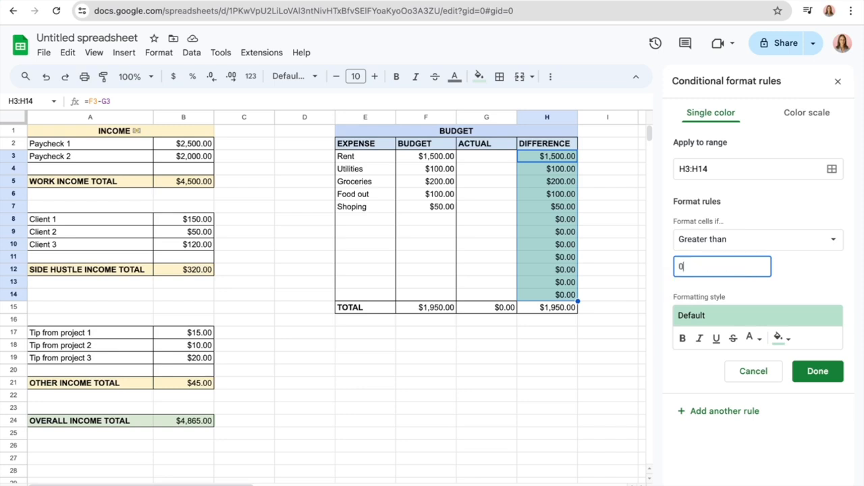
{"action": "left_click", "coordinate": [681, 243]}
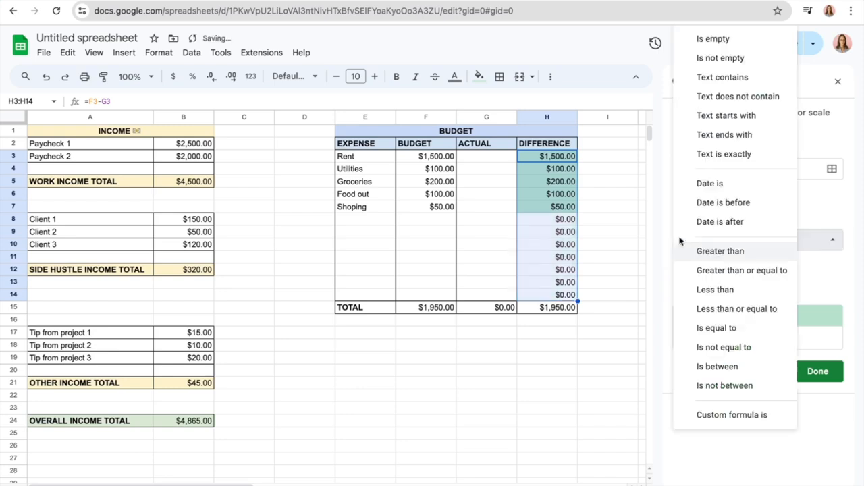
{"action": "left_click", "coordinate": [682, 245]}
{"action": "left_click", "coordinate": [689, 267]}
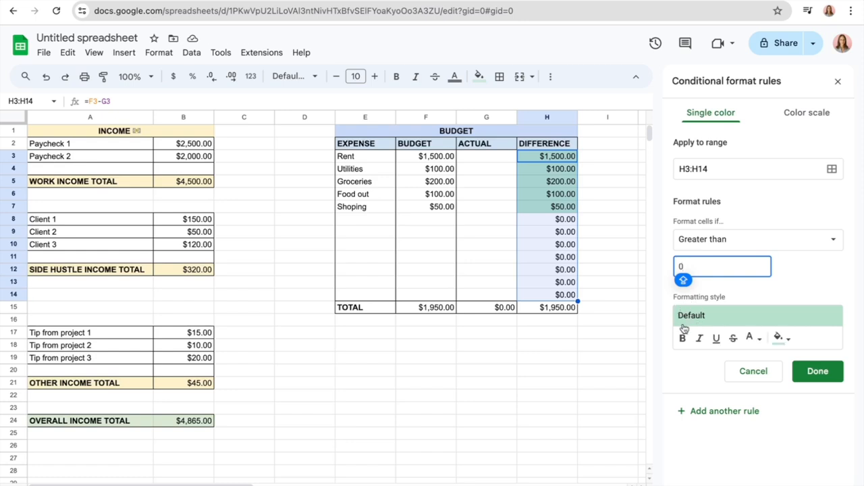
{"action": "left_click", "coordinate": [781, 338]}
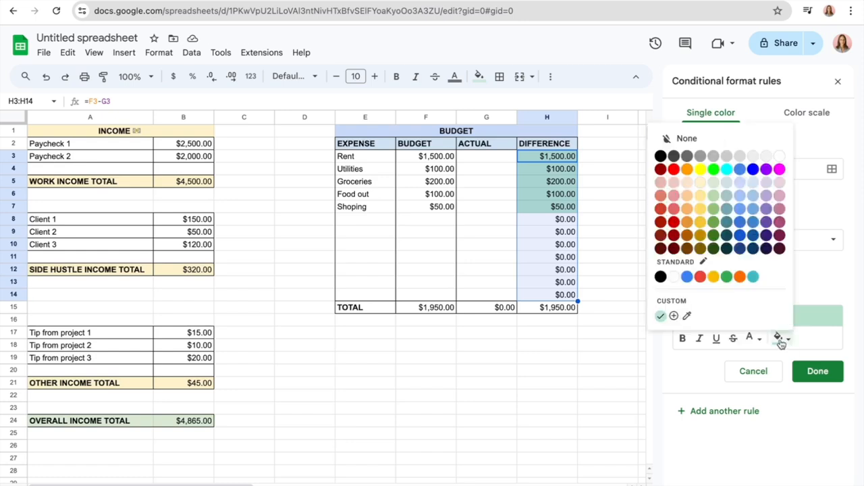
{"action": "left_click", "coordinate": [828, 293]}
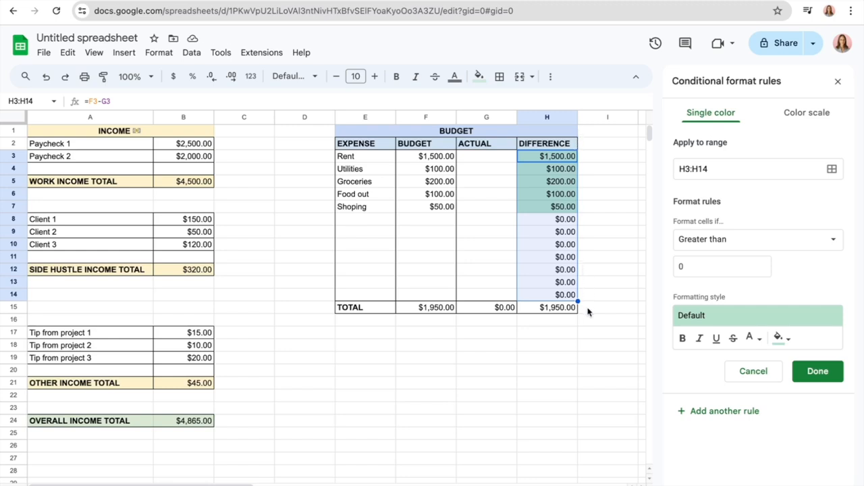
Step: Add a second conditional formatting rule to H3:H14 that fills values less than 0 with light red
{"action": "left_click", "coordinate": [717, 246]}
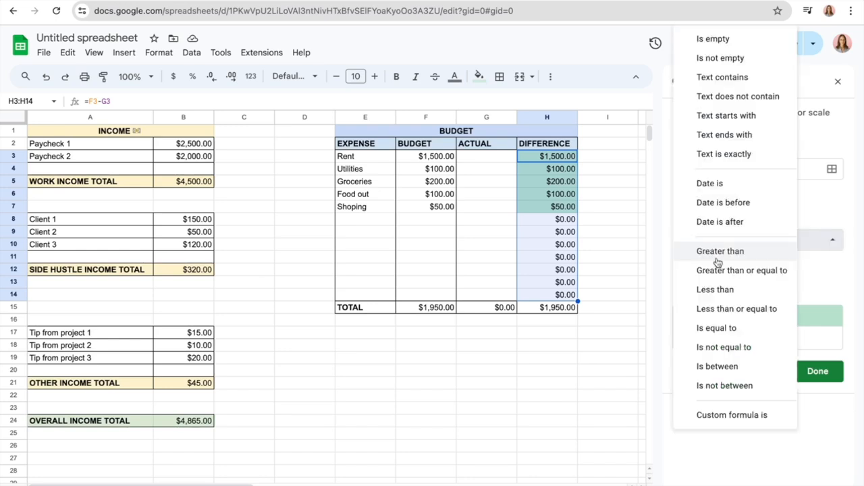
{"action": "left_click", "coordinate": [722, 298]}
{"action": "left_click", "coordinate": [682, 272]}
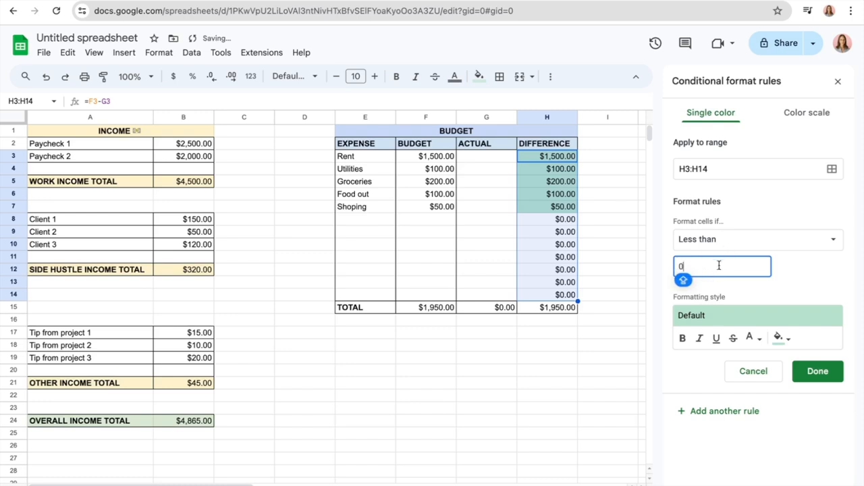
{"action": "left_click", "coordinate": [782, 377]}
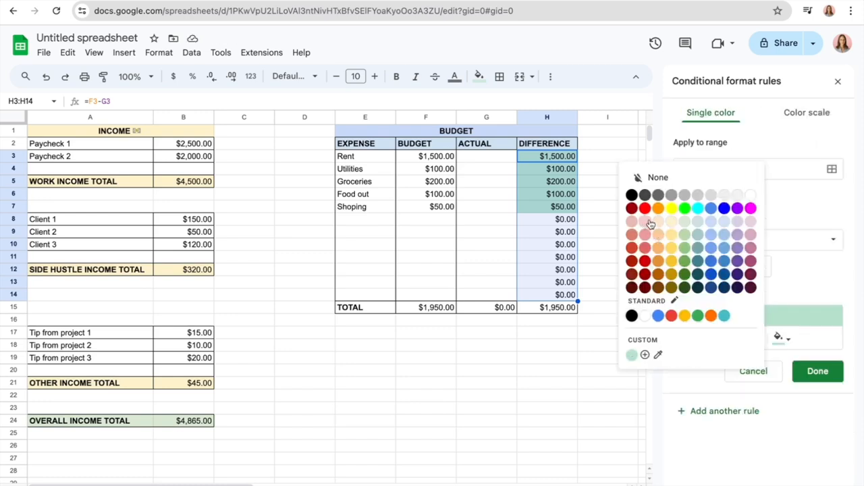
{"action": "left_click", "coordinate": [780, 337]}
{"action": "left_click", "coordinate": [781, 338]}
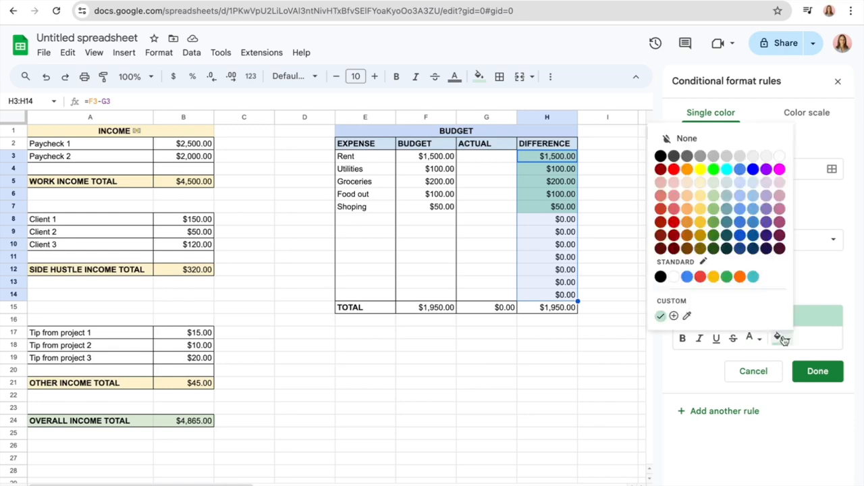
{"action": "left_click", "coordinate": [674, 183]}
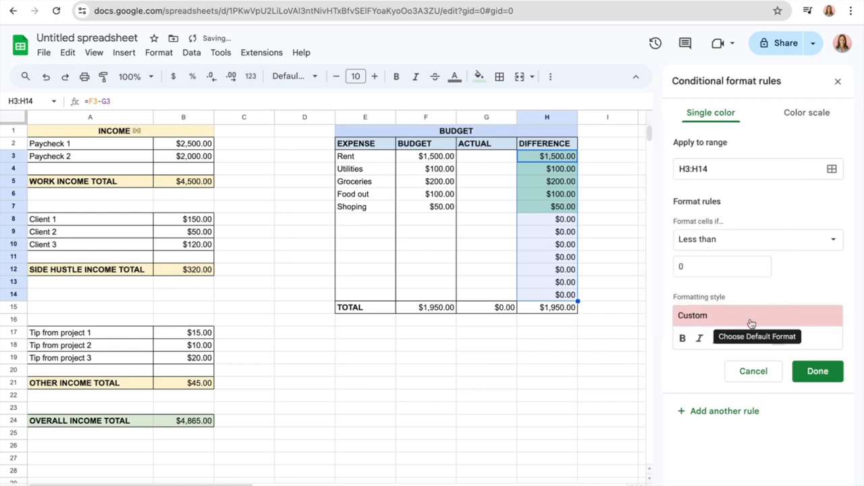
{"action": "left_click", "coordinate": [820, 377]}
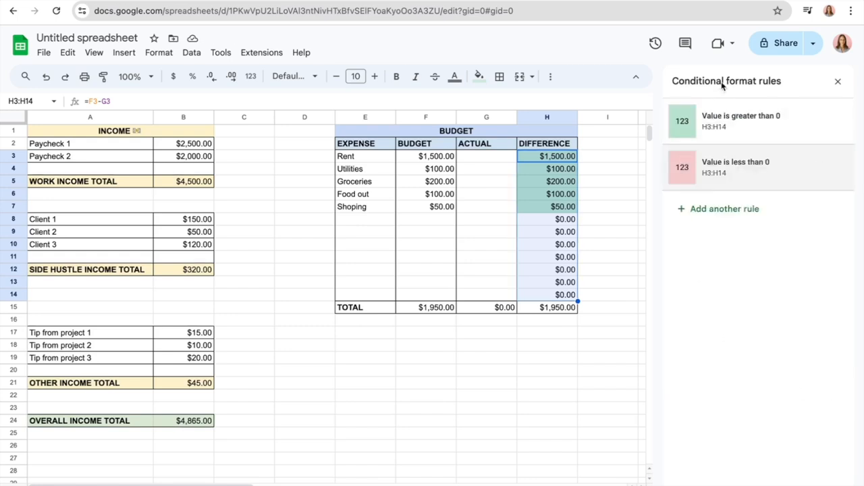
{"action": "left_click", "coordinate": [839, 84]}
Step: Enter 1500 as the actual Rent expense in G3 and check its difference in H3
{"action": "left_click", "coordinate": [486, 156]}
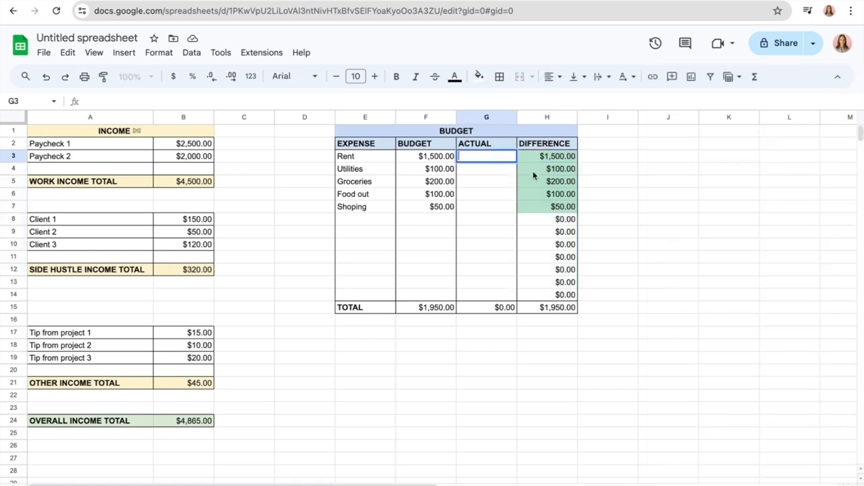
{"action": "left_click", "coordinate": [630, 206]}
{"action": "left_click", "coordinate": [477, 159]}
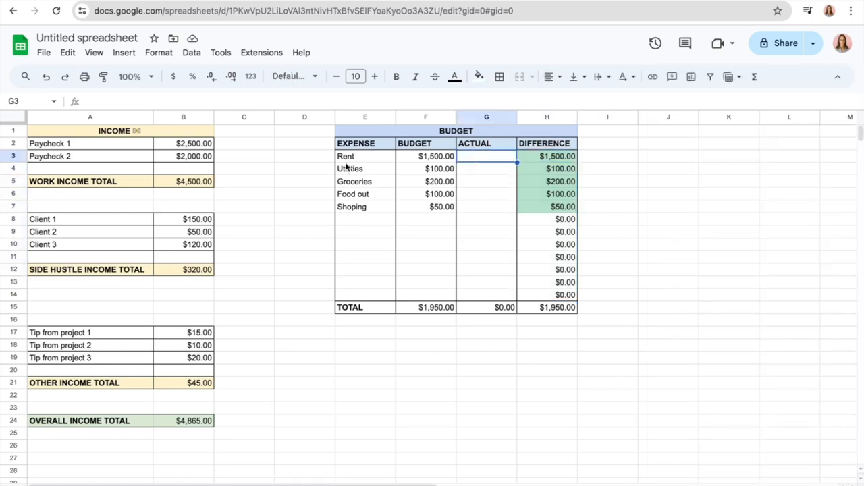
{"action": "type", "text": "1500"}
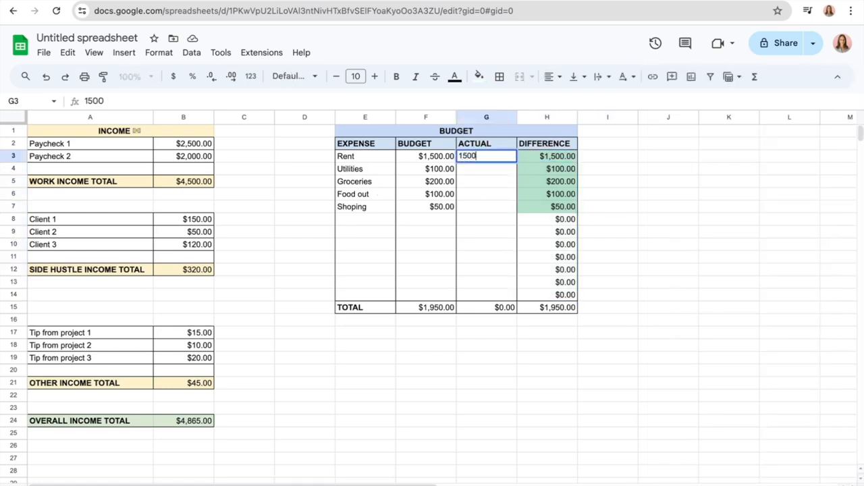
{"action": "left_click", "coordinate": [497, 209]}
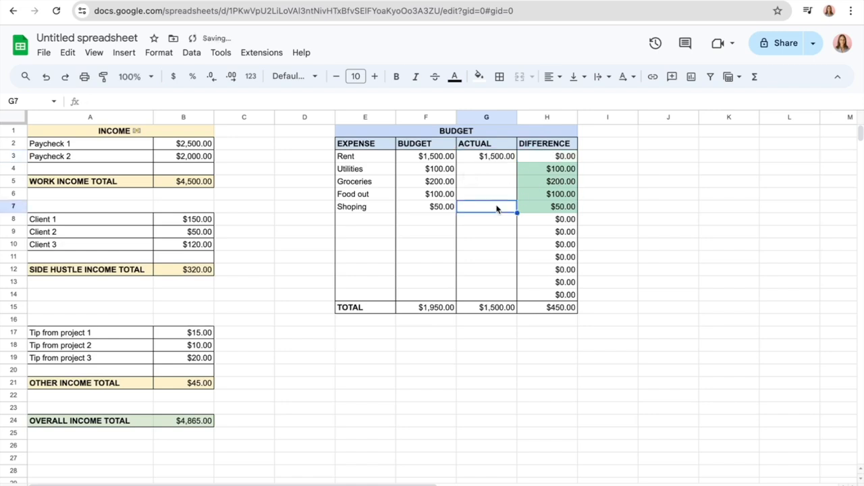
{"action": "left_click", "coordinate": [567, 158]}
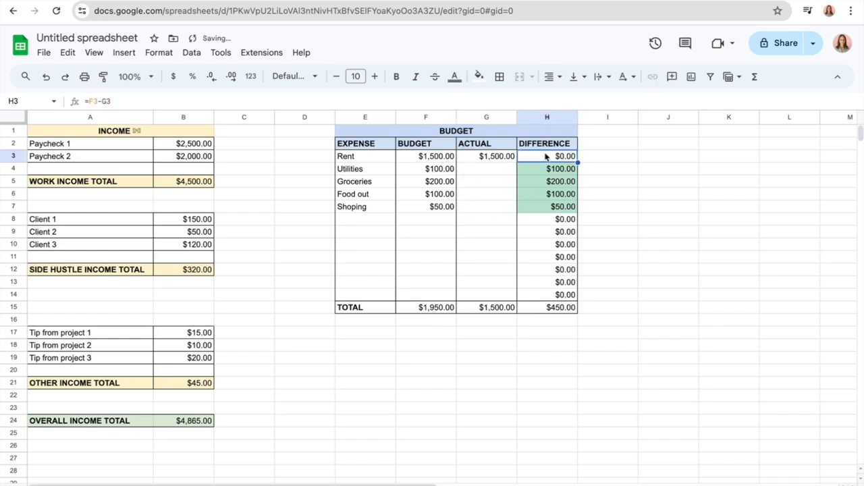
Step: Enter 110 as the actual Utilities expense in G4 and check its difference in H4
{"action": "left_click", "coordinate": [497, 172]}
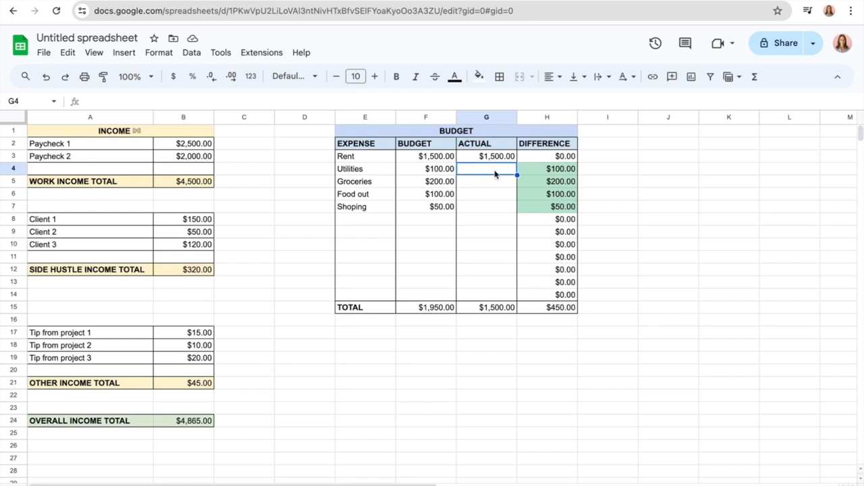
{"action": "type", "text": "110"}
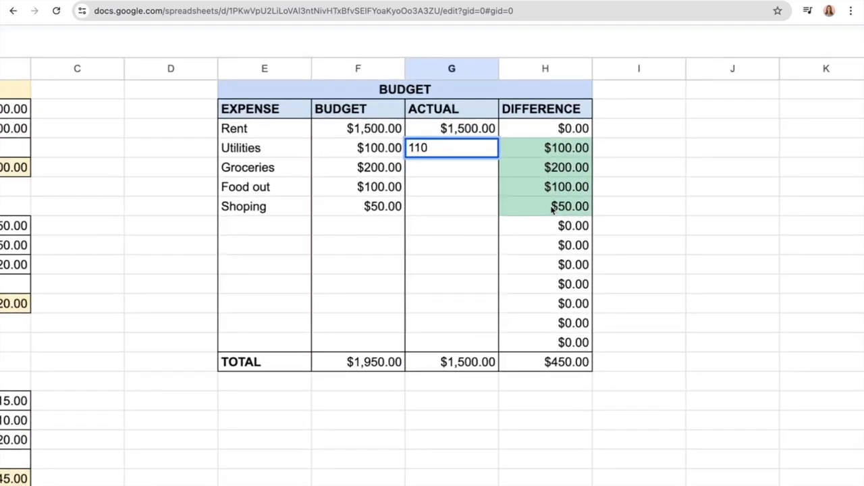
{"action": "key", "text": "Return"}
{"action": "left_click", "coordinate": [506, 148]}
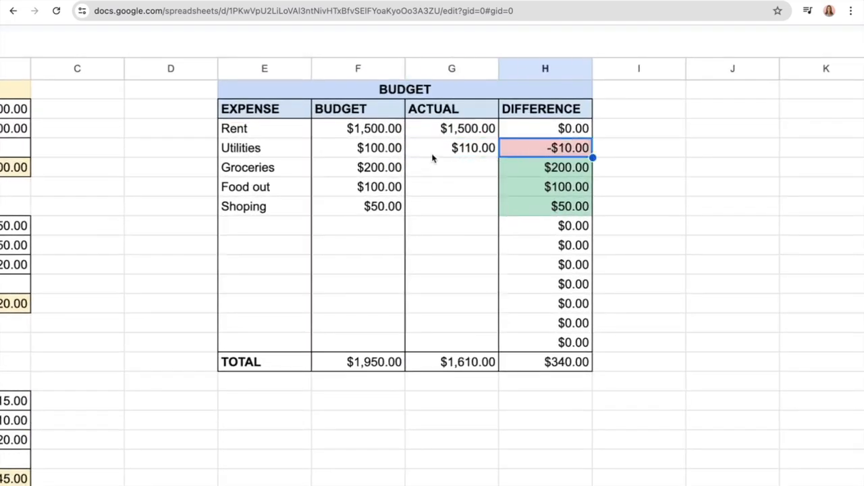
Step: Enter 185 as the actual Groceries expense in G5 and check its difference in H5
{"action": "left_click", "coordinate": [466, 172]}
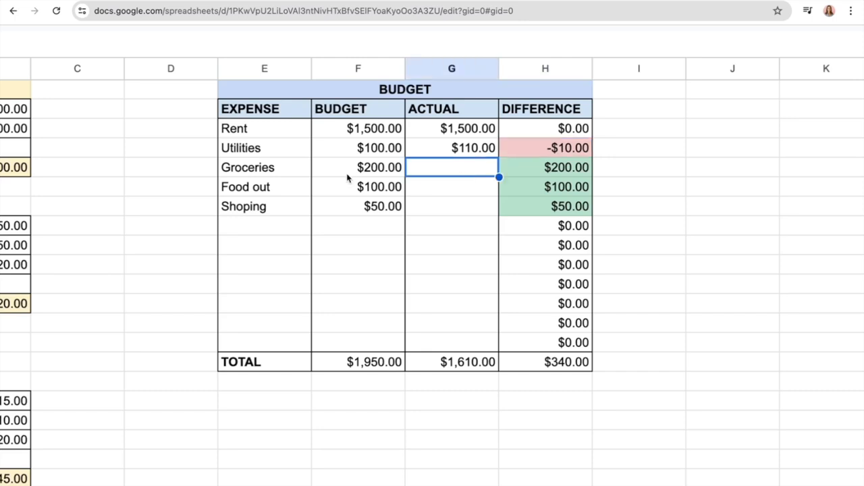
{"action": "left_click", "coordinate": [348, 172]}
{"action": "left_click", "coordinate": [434, 174]}
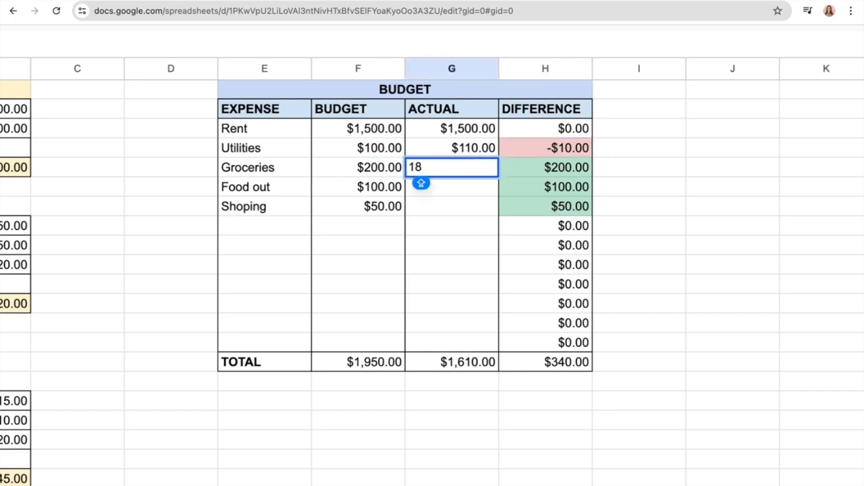
{"action": "type", "text": "5"}
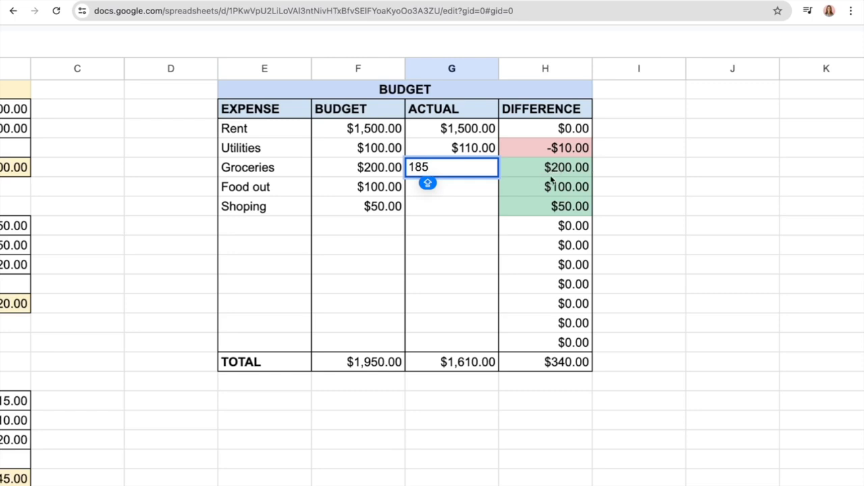
{"action": "left_click", "coordinate": [476, 193]}
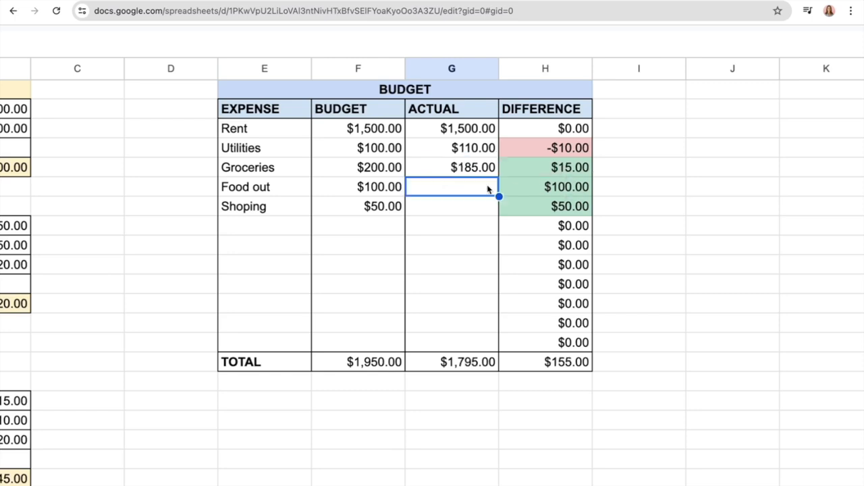
{"action": "left_click", "coordinate": [585, 175]}
{"action": "double_click", "coordinate": [539, 177]}
{"action": "left_click", "coordinate": [457, 205]}
{"action": "left_click", "coordinate": [550, 175]}
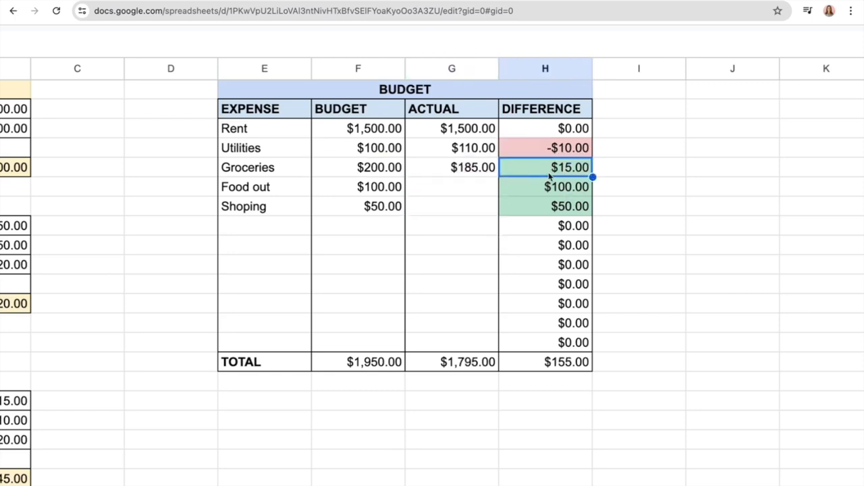
{"action": "left_click", "coordinate": [463, 193]}
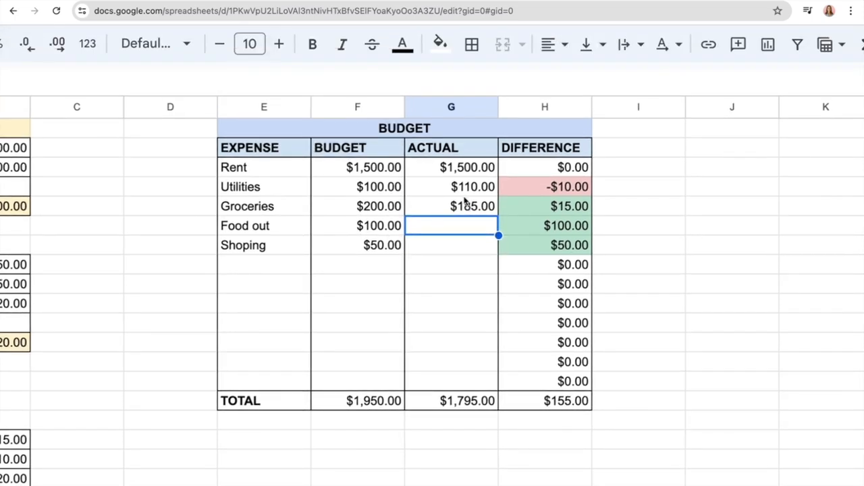
{"action": "left_click", "coordinate": [309, 377]}
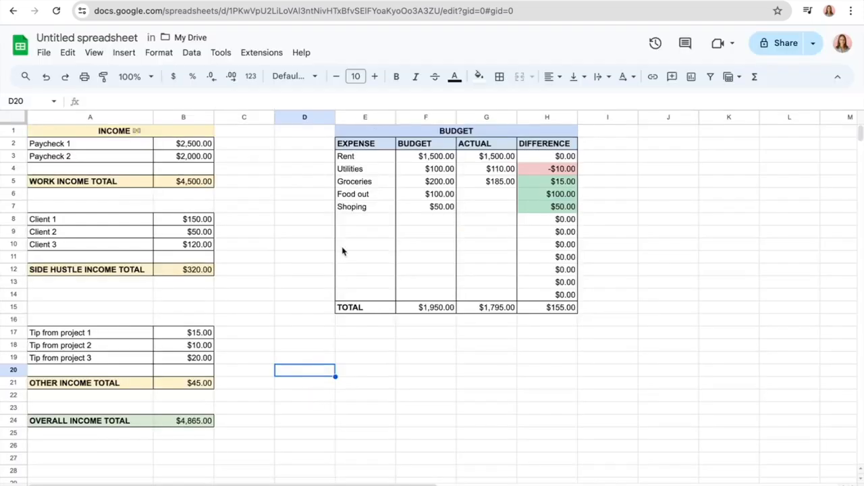
Step: Clear the spreadsheet's default title
{"action": "left_click", "coordinate": [89, 38]}
{"action": "key", "text": "BackSpace"}
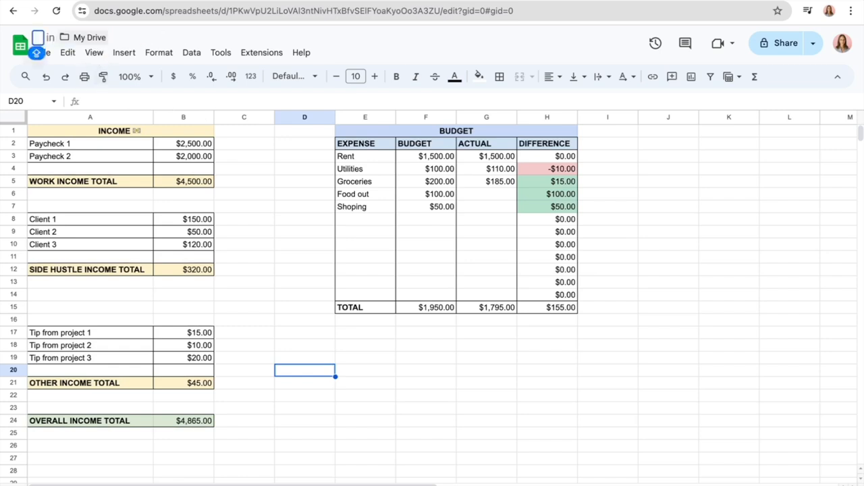